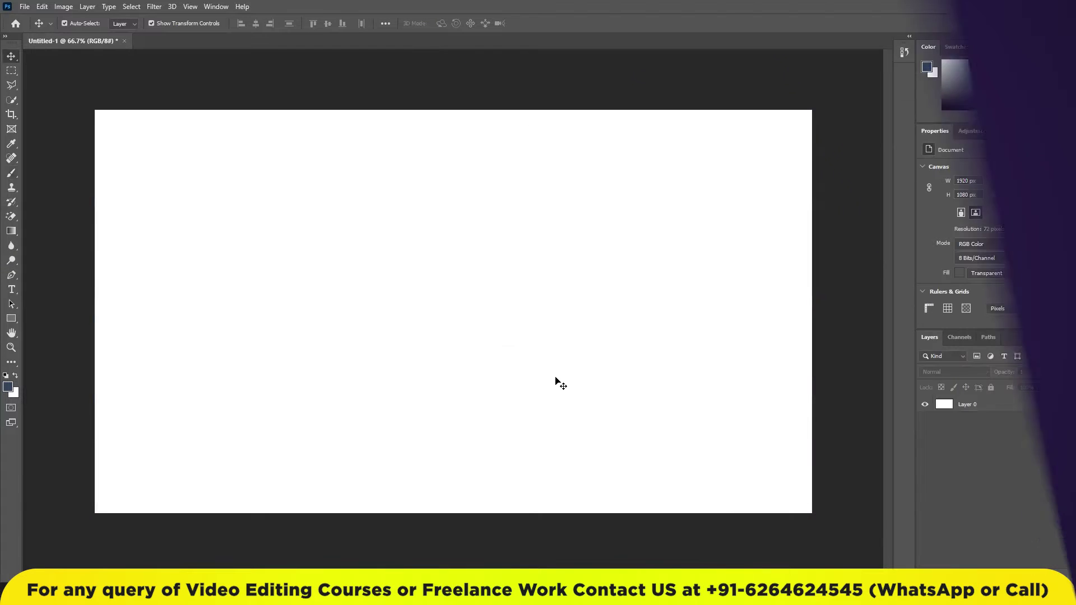
Add a Gradient Fill layer and set its style to Radial
click(1023, 586)
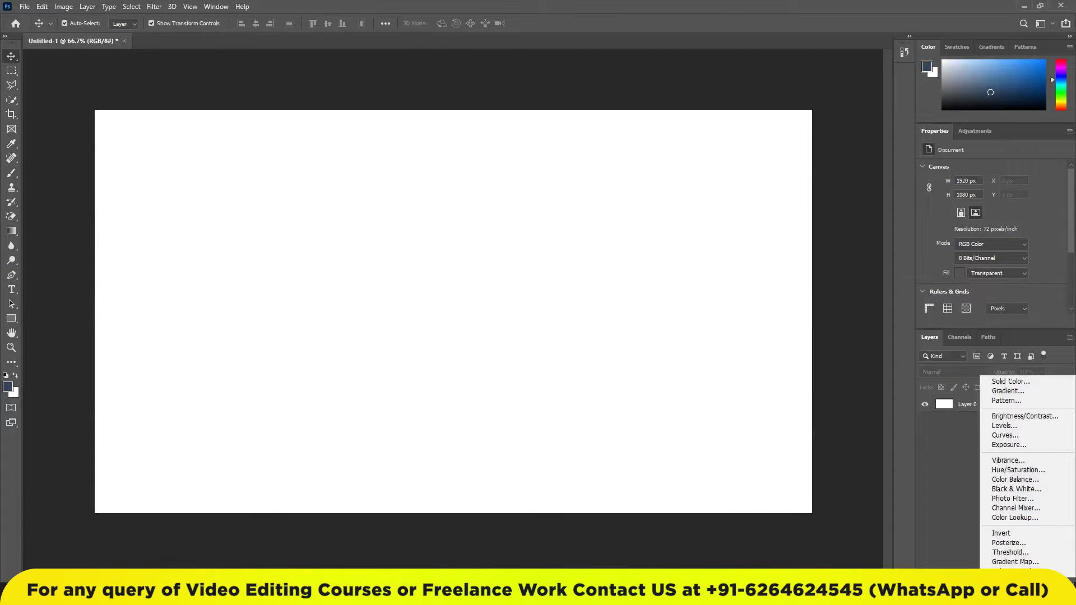
click(1021, 389)
click(516, 157)
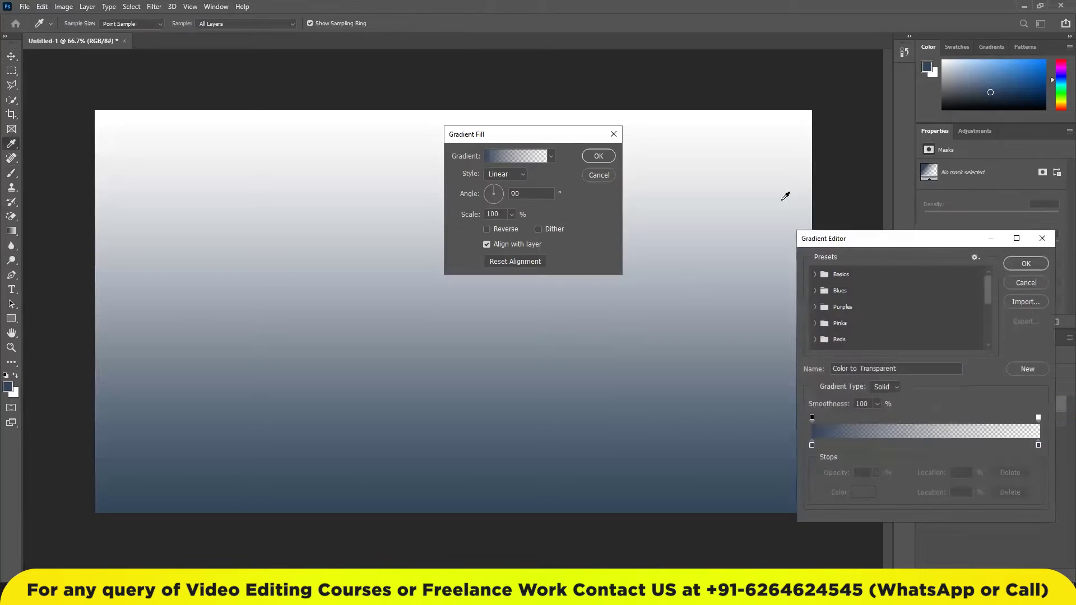
click(1025, 264)
click(505, 174)
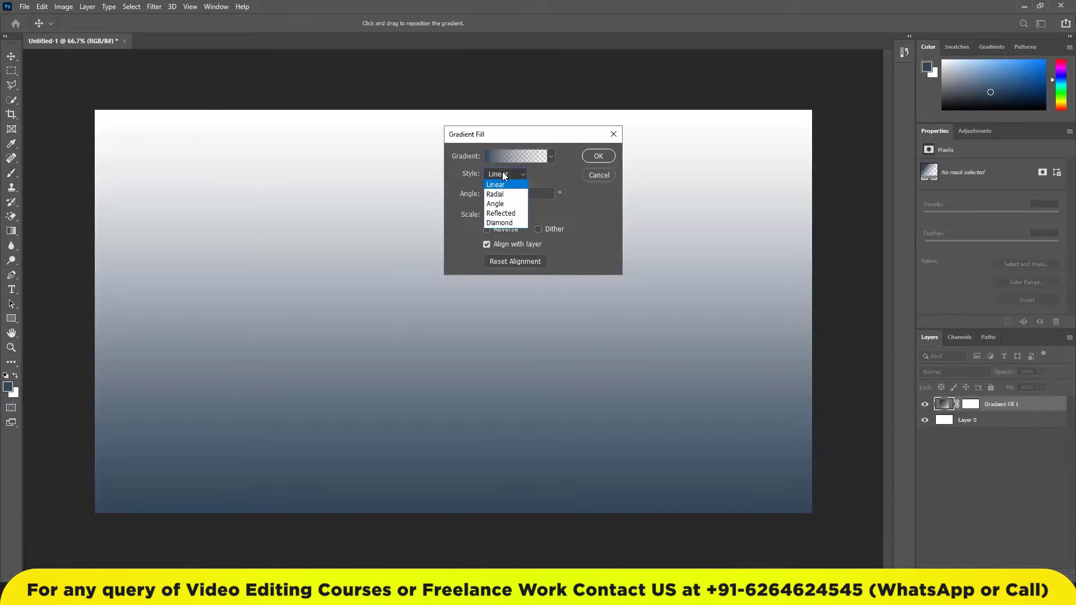
click(497, 196)
Set the gradient's left colour stop to dark grey 3c3e40
click(516, 157)
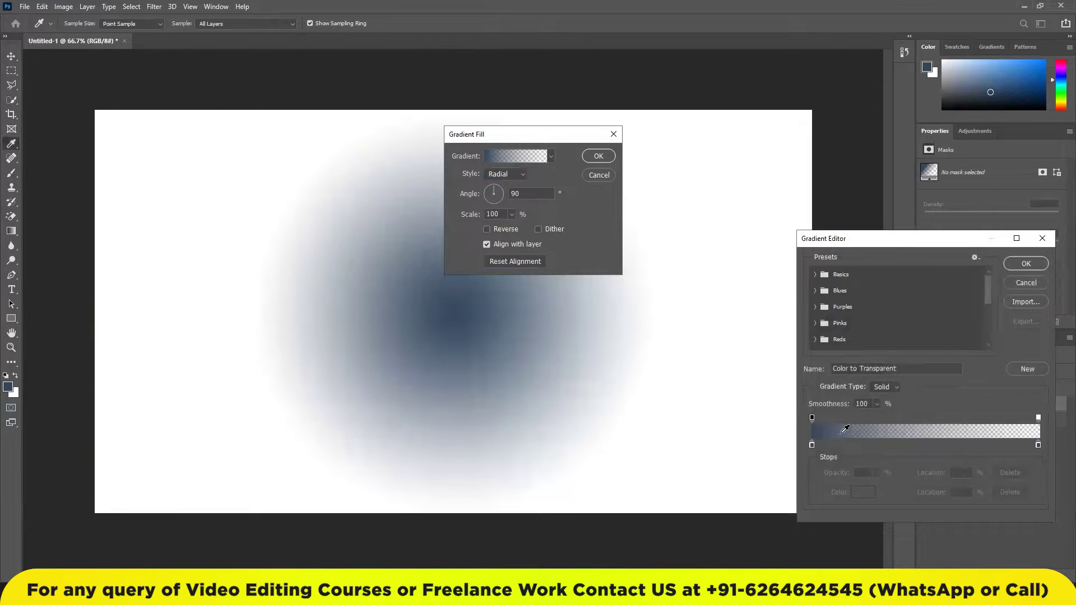
click(812, 445)
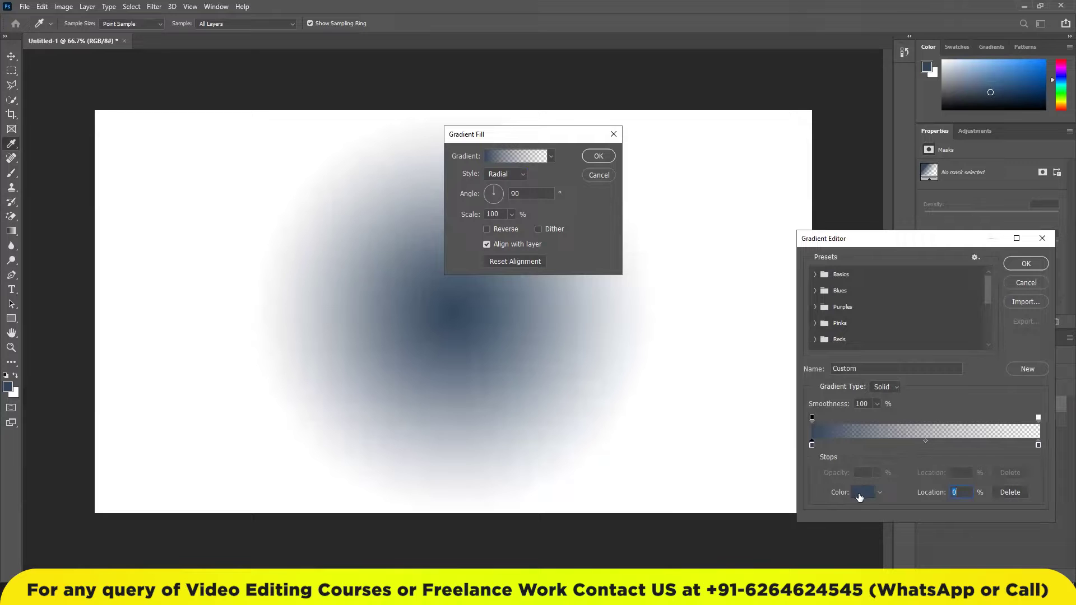
click(860, 493)
mouse_move(521, 470)
mouse_down()
mouse_move(360, 481)
mouse_move(394, 440)
mouse_up()
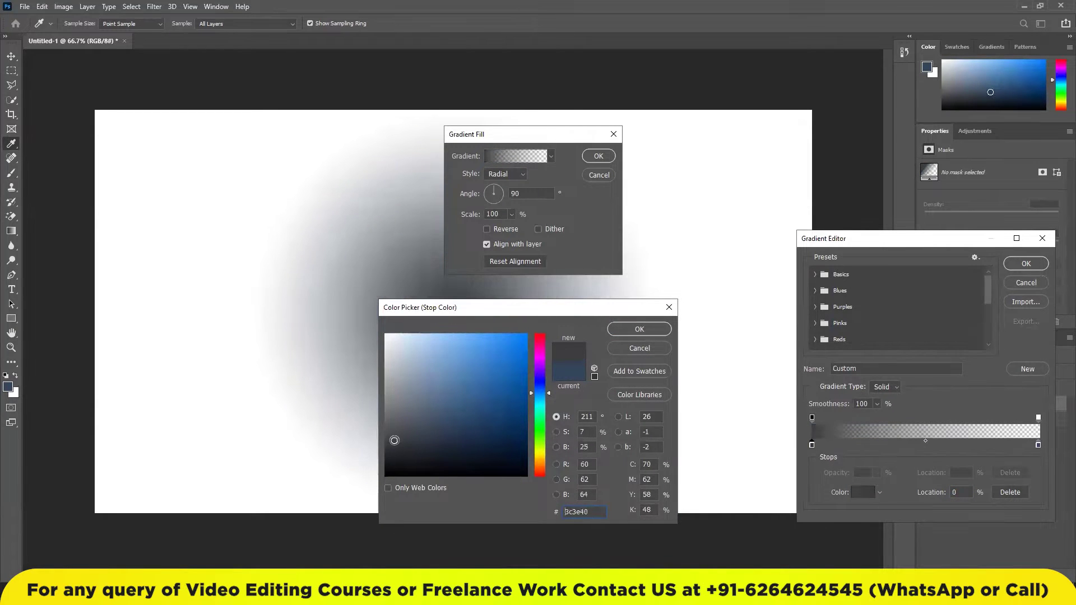
click(640, 329)
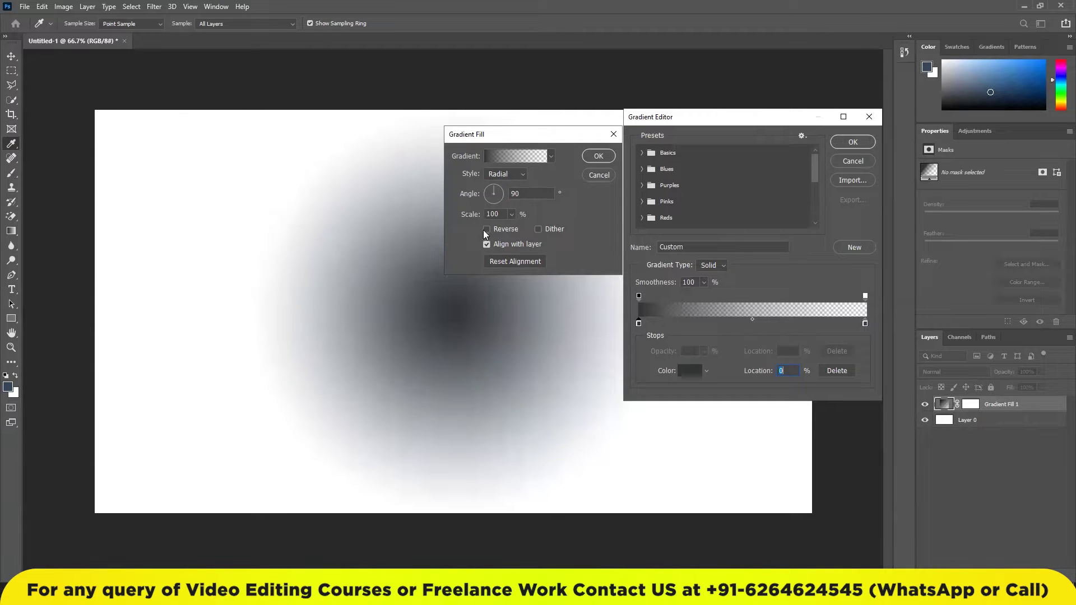
Set the gradient's right colour stop to black and its opacity stop to 100%
click(865, 323)
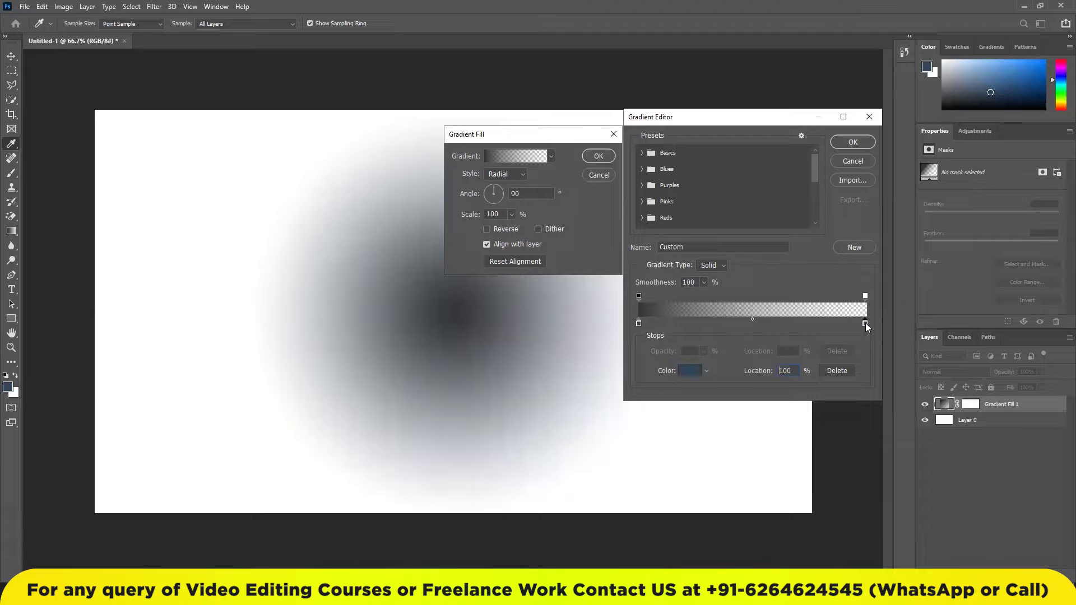
click(689, 372)
drag(404, 471, 353, 487)
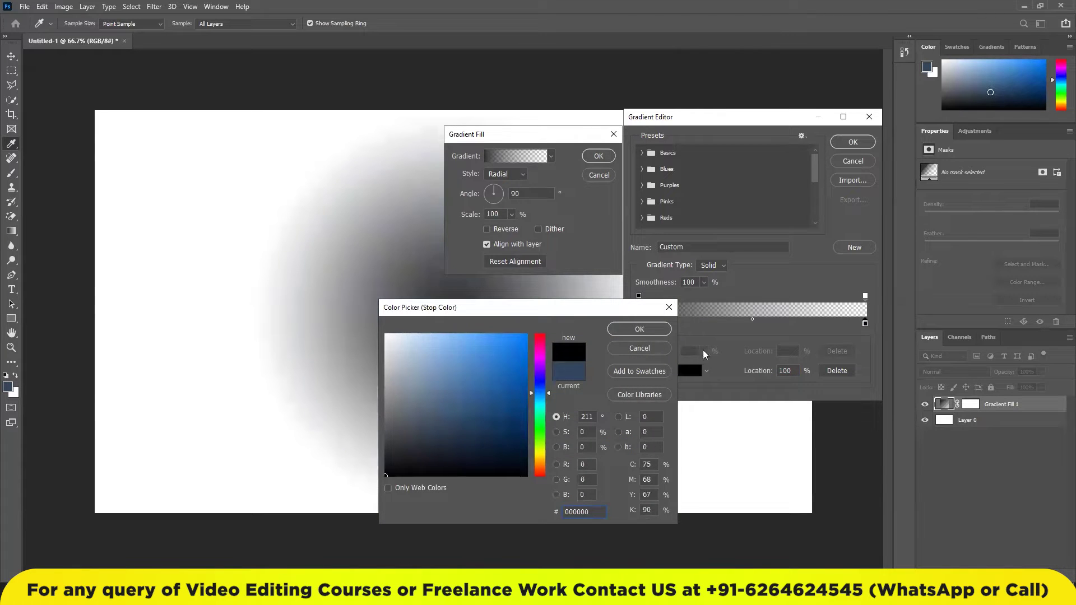
click(664, 330)
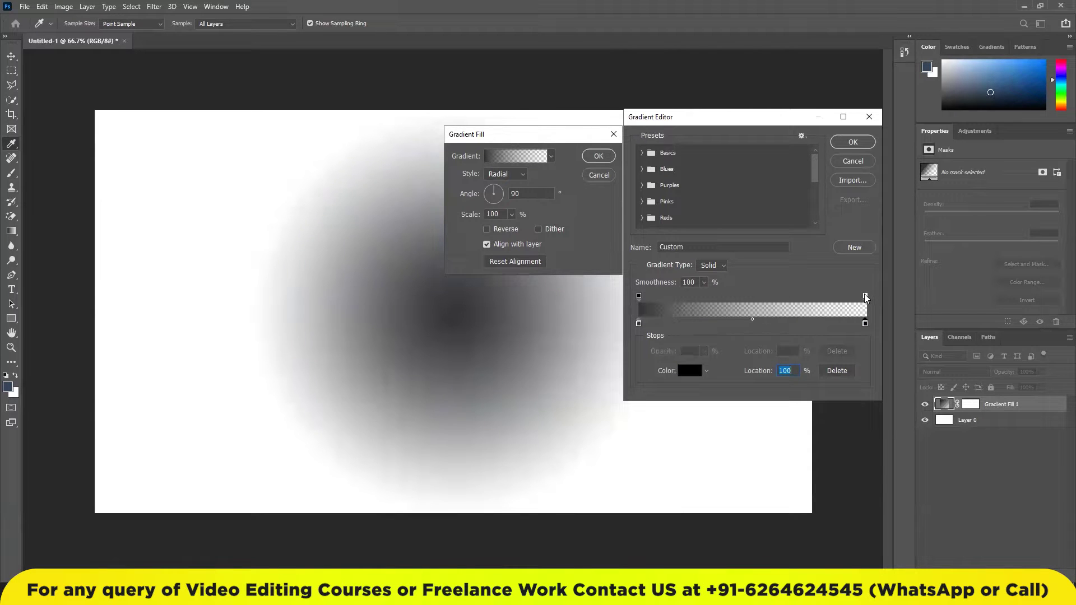
click(865, 296)
drag(703, 351, 786, 369)
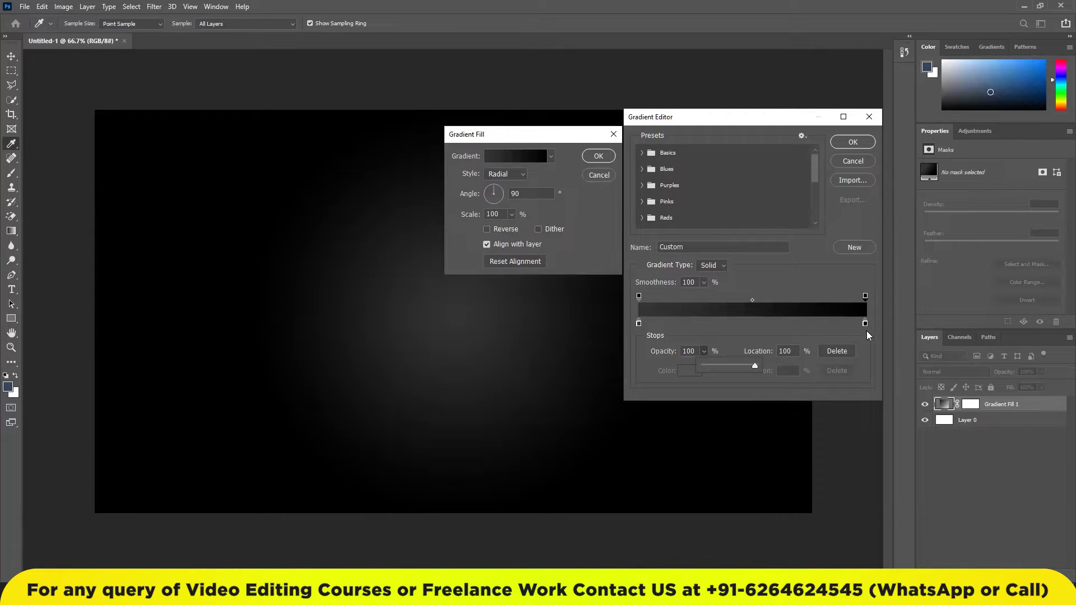
Recolour the gradient's right colour stop to a dark grey
click(639, 323)
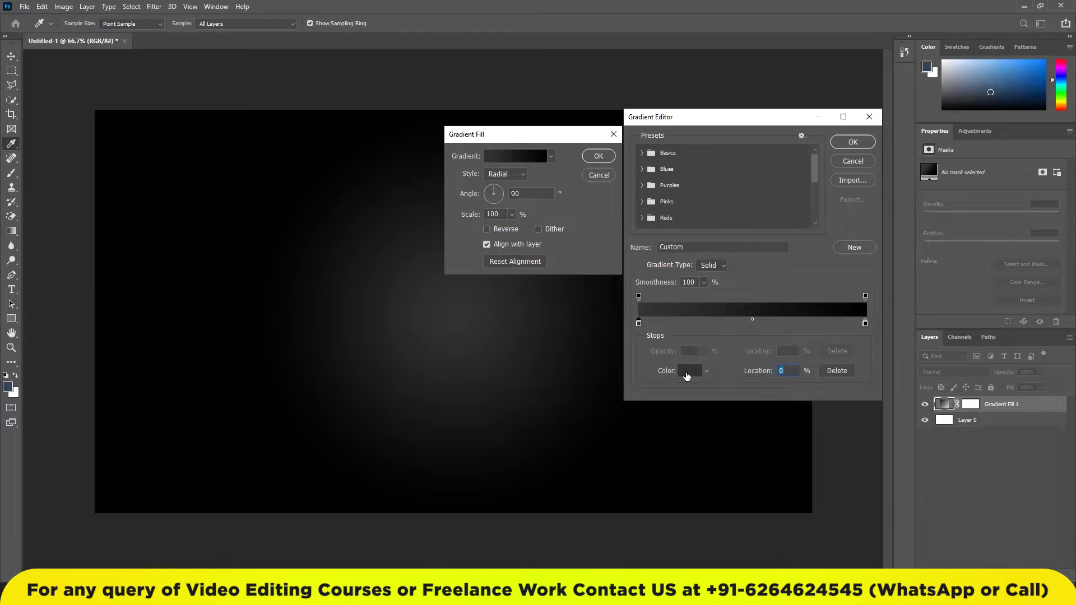
click(865, 323)
click(689, 371)
click(403, 463)
key(Return)
click(865, 297)
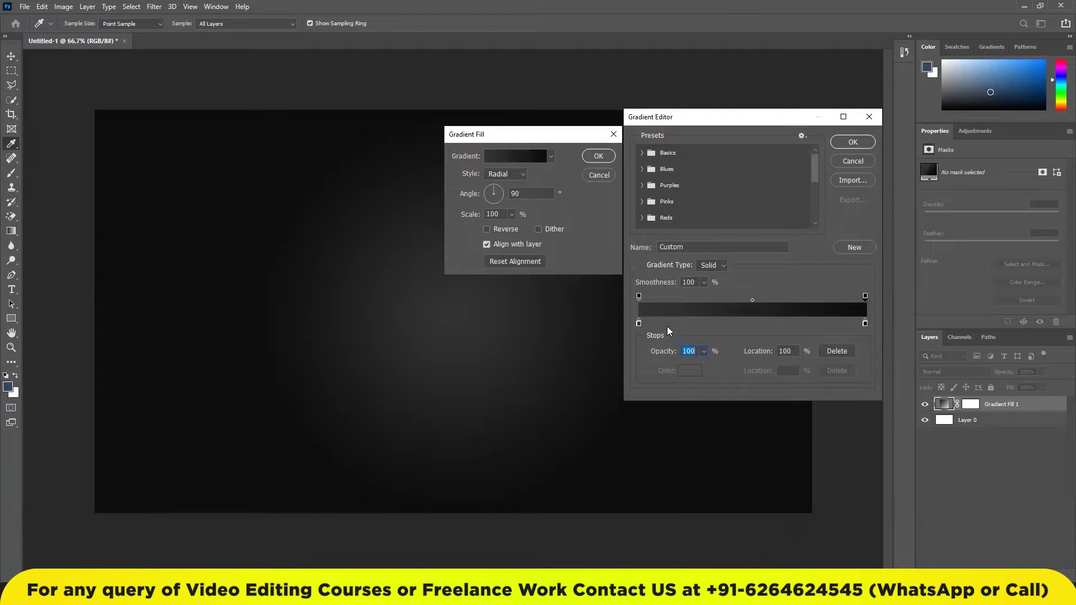
Accept the edited gradient, raise the Gradient Fill scale to 177% and apply it
click(853, 142)
click(511, 214)
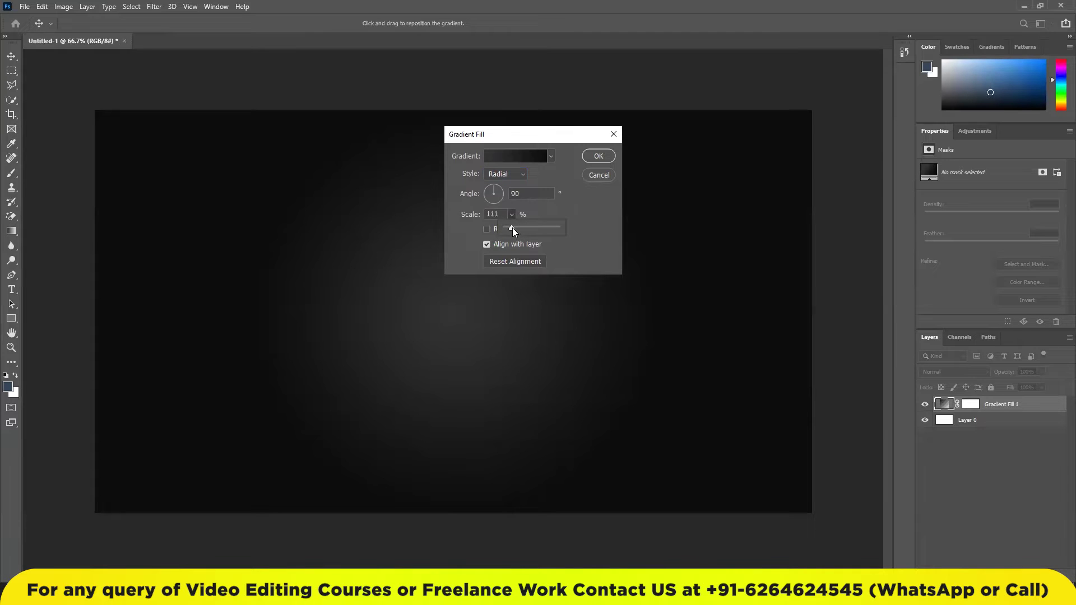
drag(512, 227, 513, 228)
drag(534, 134, 767, 131)
drag(745, 224, 745, 224)
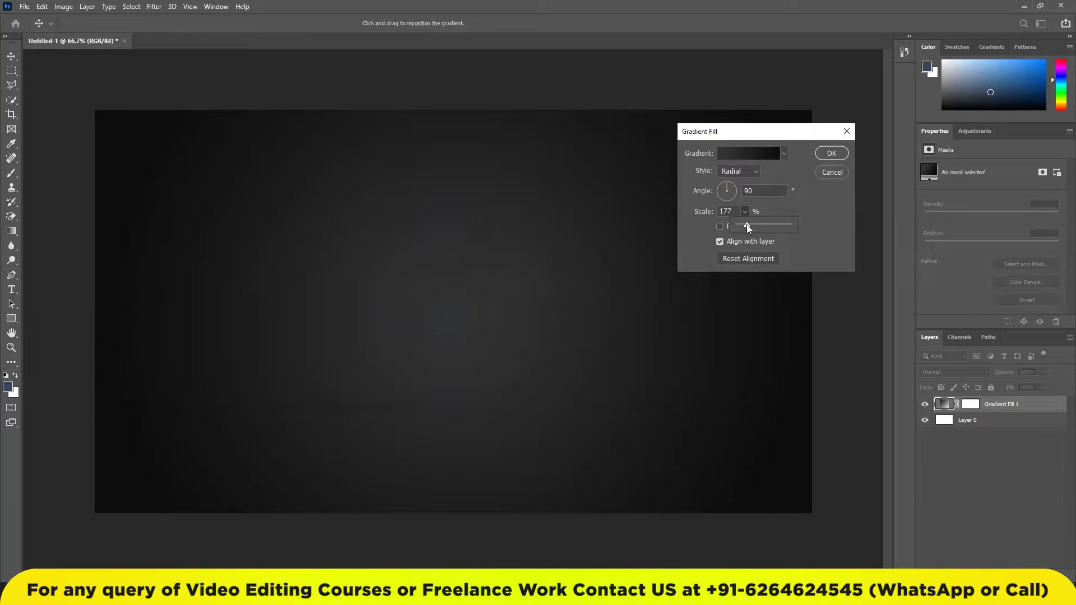
click(832, 153)
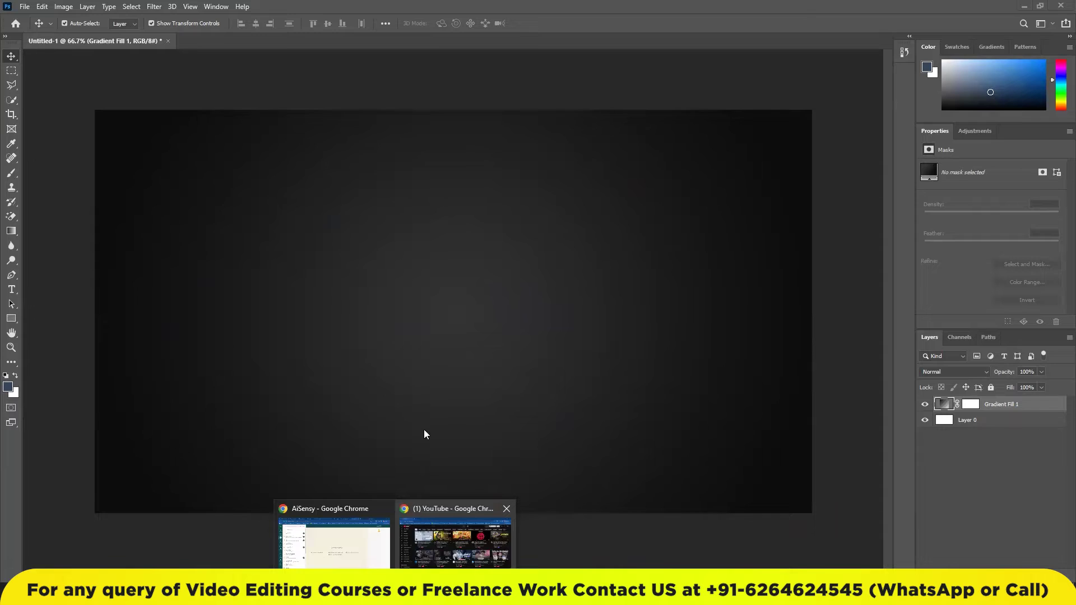
Search Google Images for the actor in a new tab and copy the India Today photo
click(449, 538)
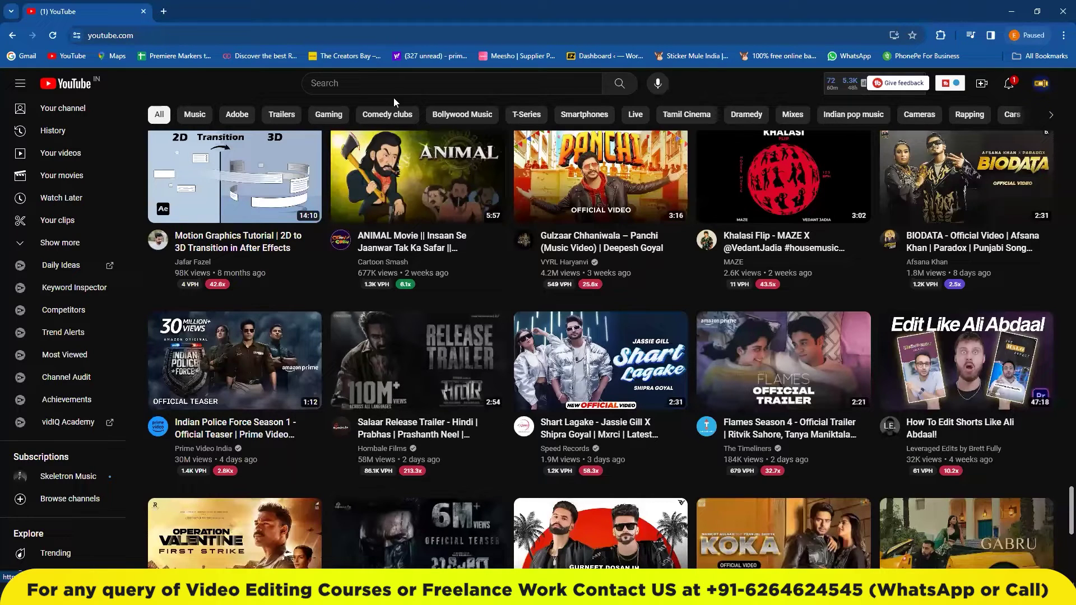
key(ctrl+t)
text(prabhas)
key(Return)
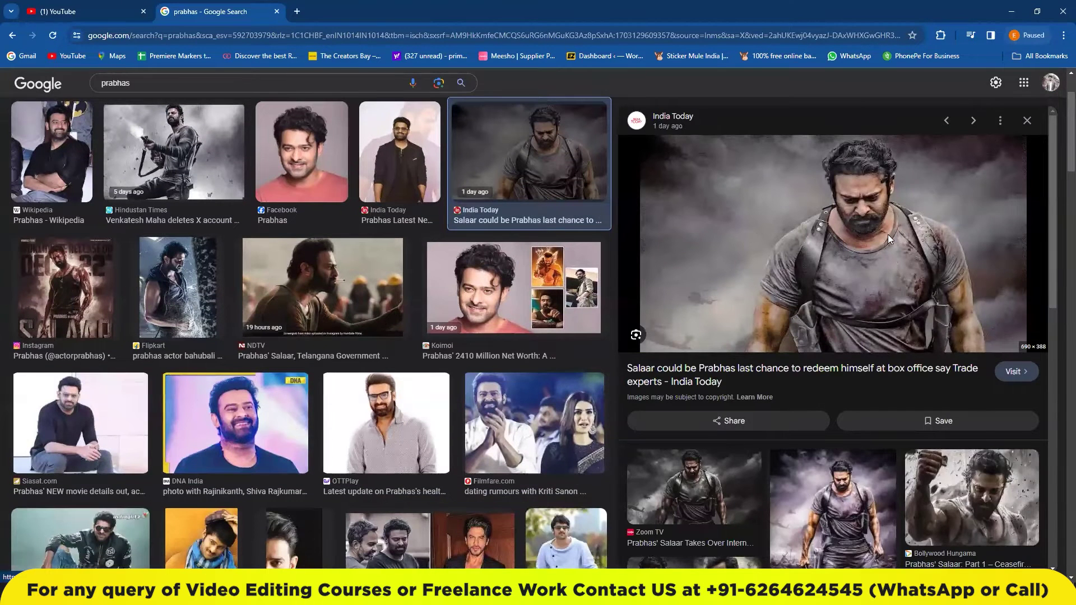
right_click(852, 208)
click(898, 375)
Paste the actor photo and scale it to full canvas height, shifted right
key(alt+Tab)
key(ctrl+v)
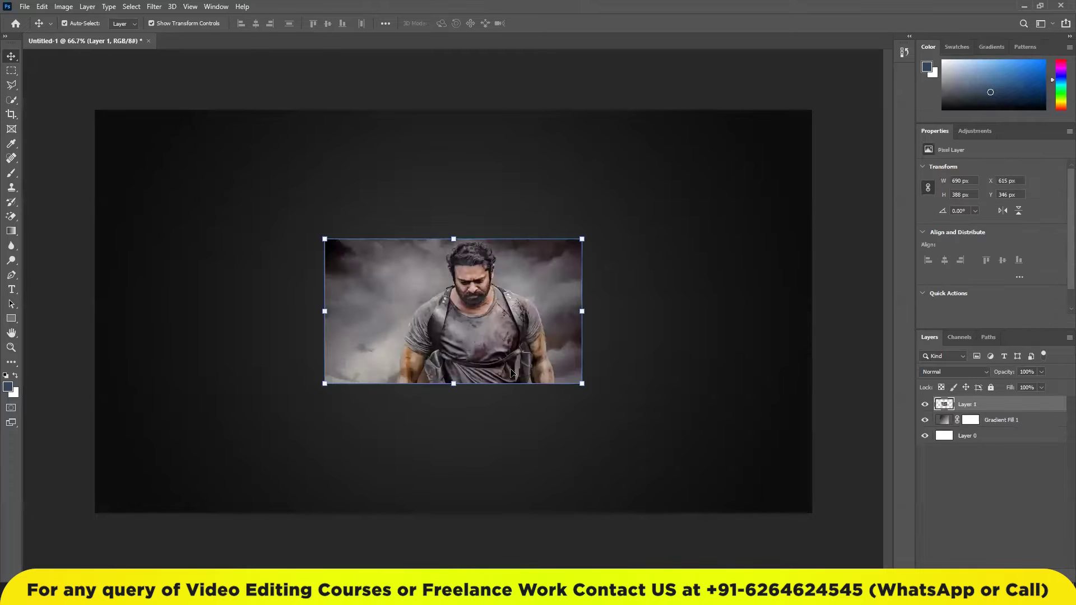
drag(453, 237, 453, 135)
drag(452, 382, 452, 512)
drag(532, 391, 600, 387)
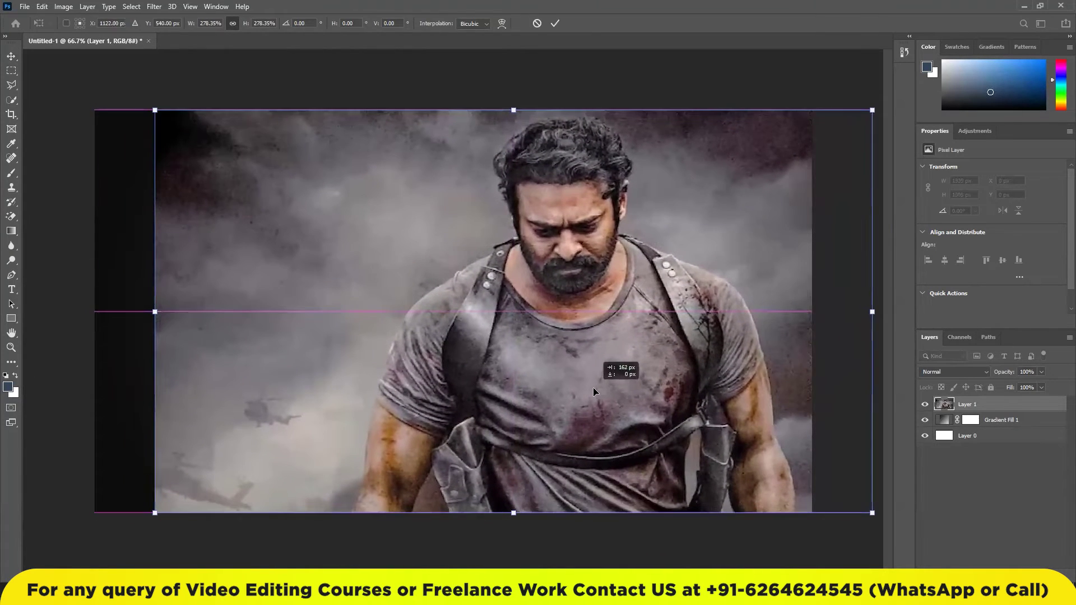
key(Return)
Remove the photo's smoky background with the Remove Background quick action
scroll(1059, 263, down, 2)
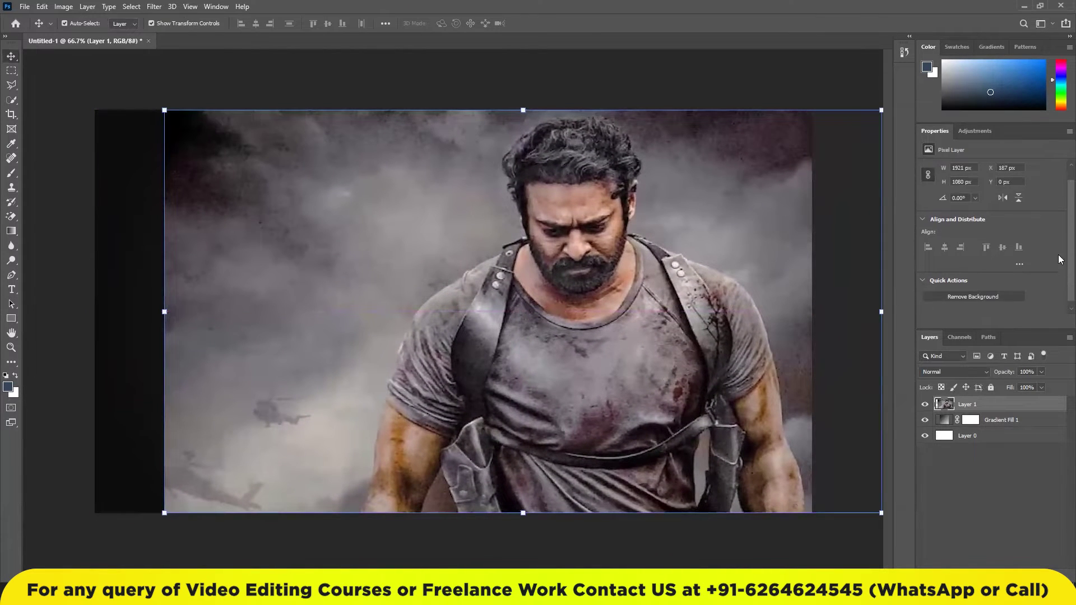
click(978, 291)
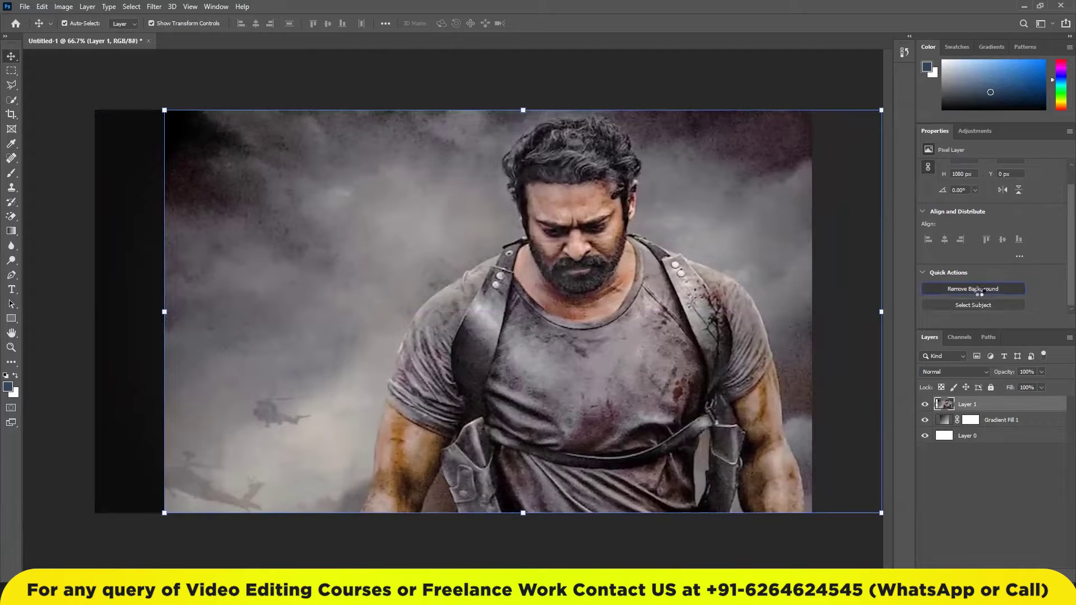
click(684, 76)
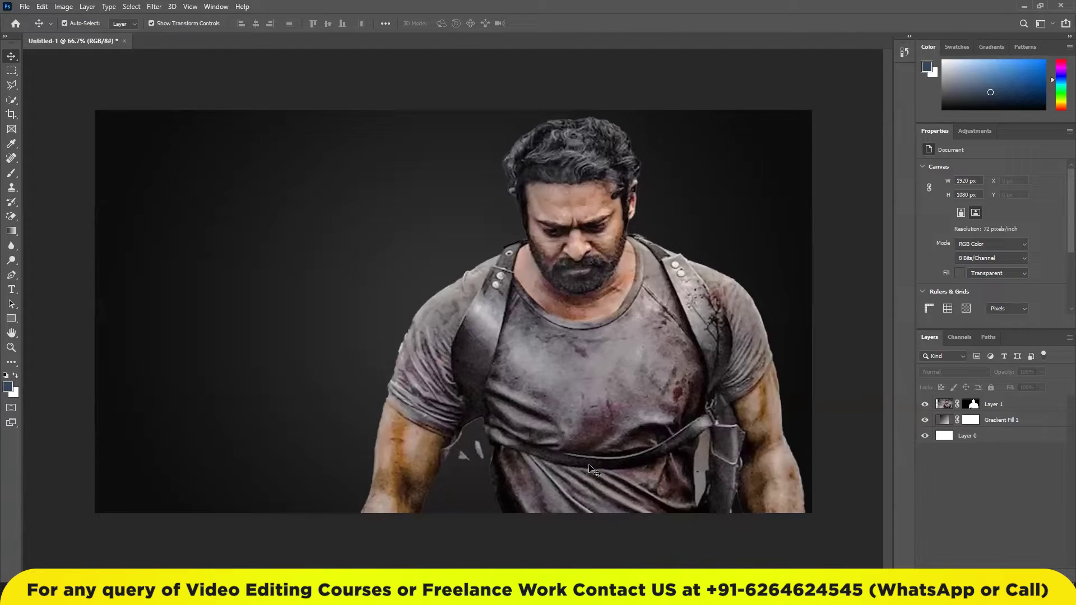
Apply Camera Raw Filter to Layer 1, raising Texture to +36, Clarity +26, Contrast +12
click(576, 325)
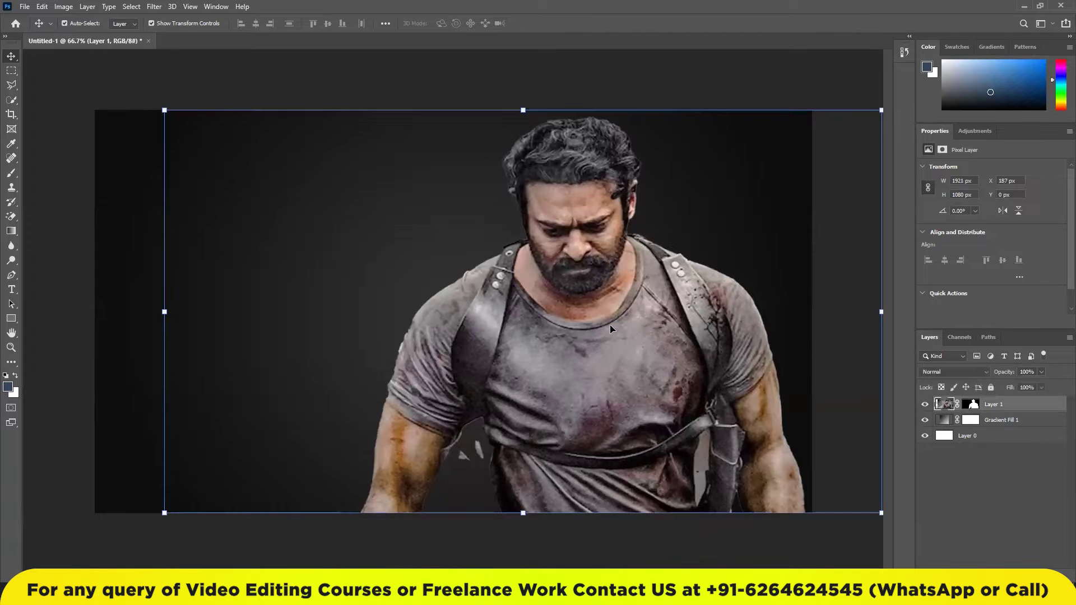
click(154, 7)
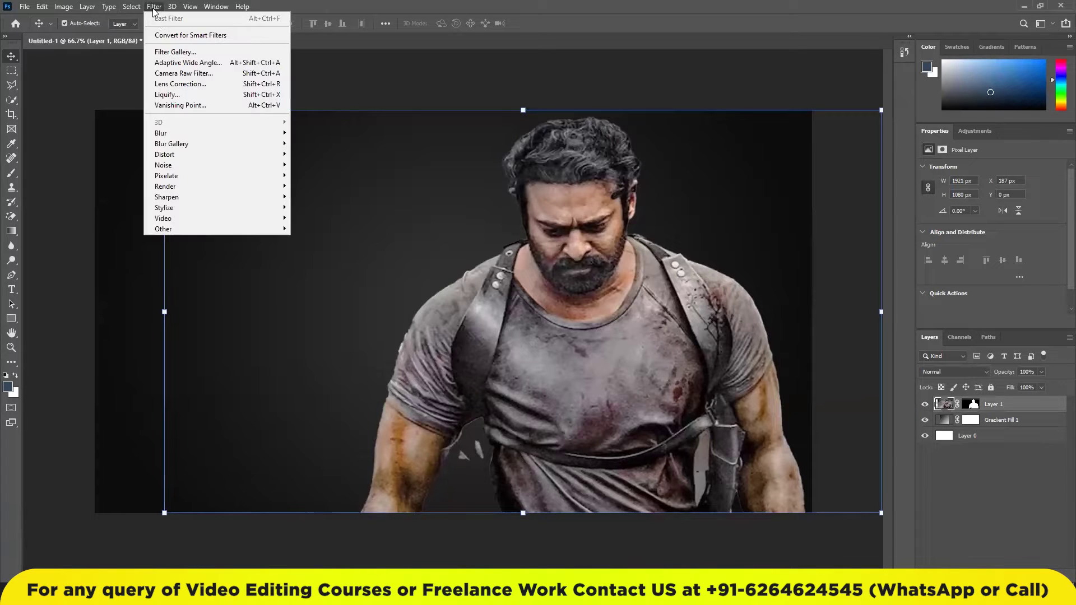
click(205, 78)
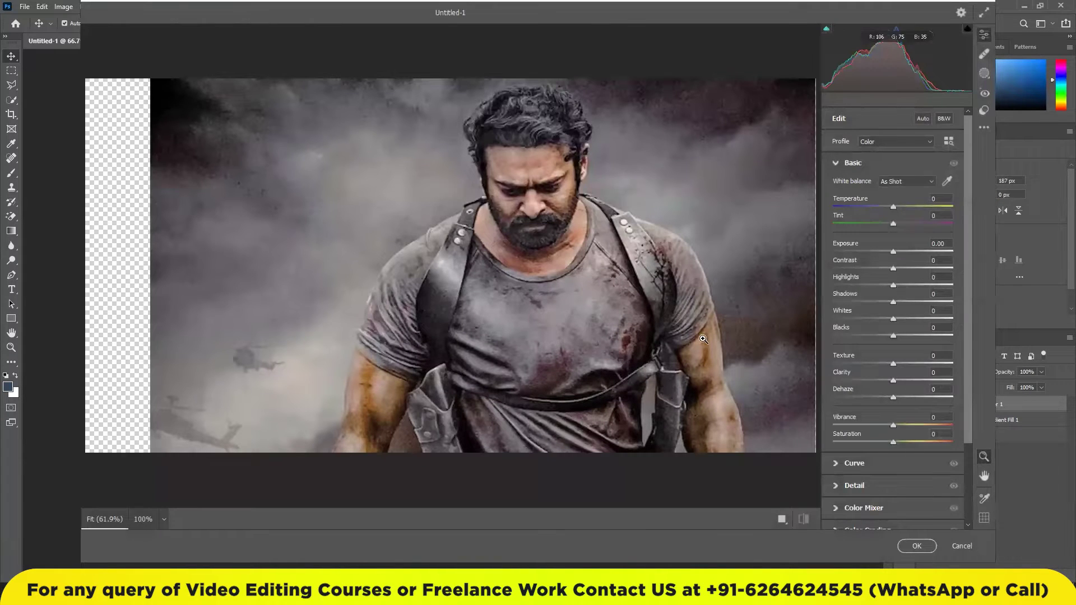
drag(894, 365, 904, 364)
mouse_move(905, 363)
mouse_down()
mouse_move(915, 363)
mouse_move(909, 381)
mouse_up()
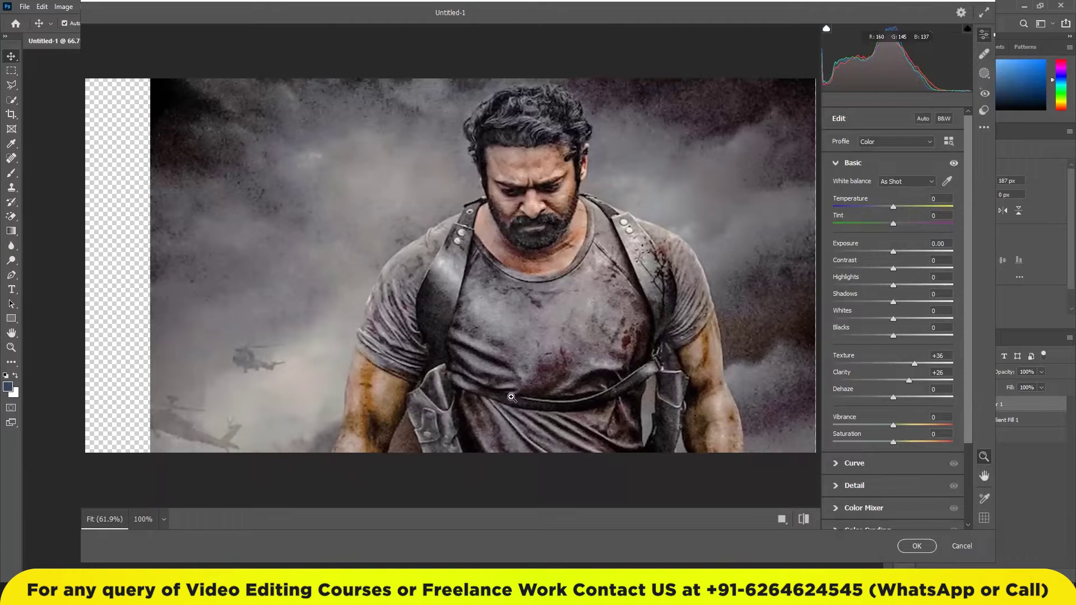
mouse_move(893, 267)
mouse_down()
mouse_move(902, 270)
mouse_move(894, 252)
mouse_up()
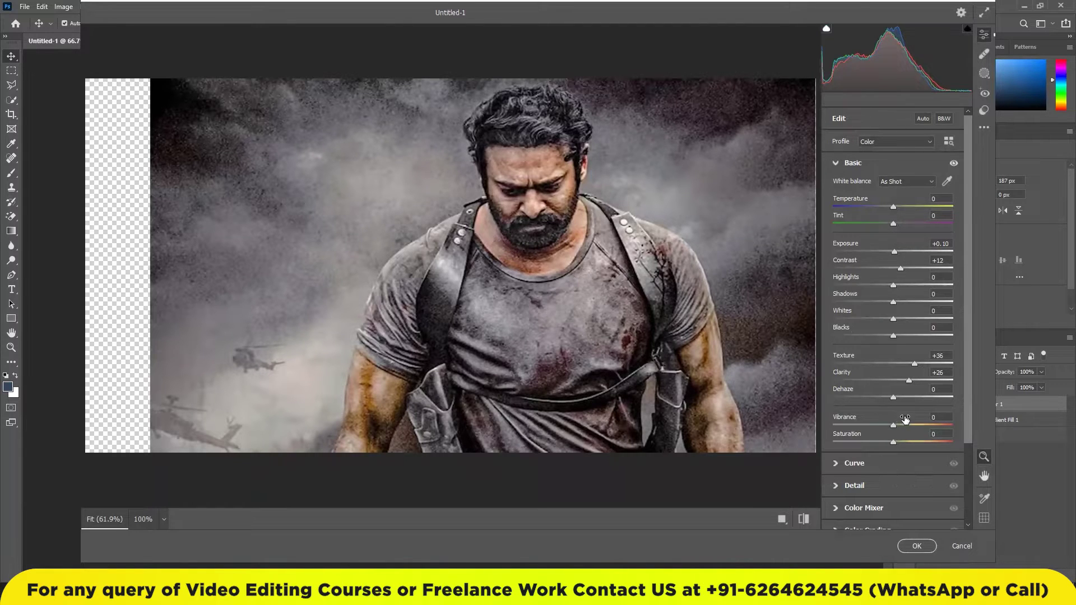
Set Detail Sharpening 65, Noise Reduction 27, Color Noise Reduction 11, then apply the filter
click(831, 491)
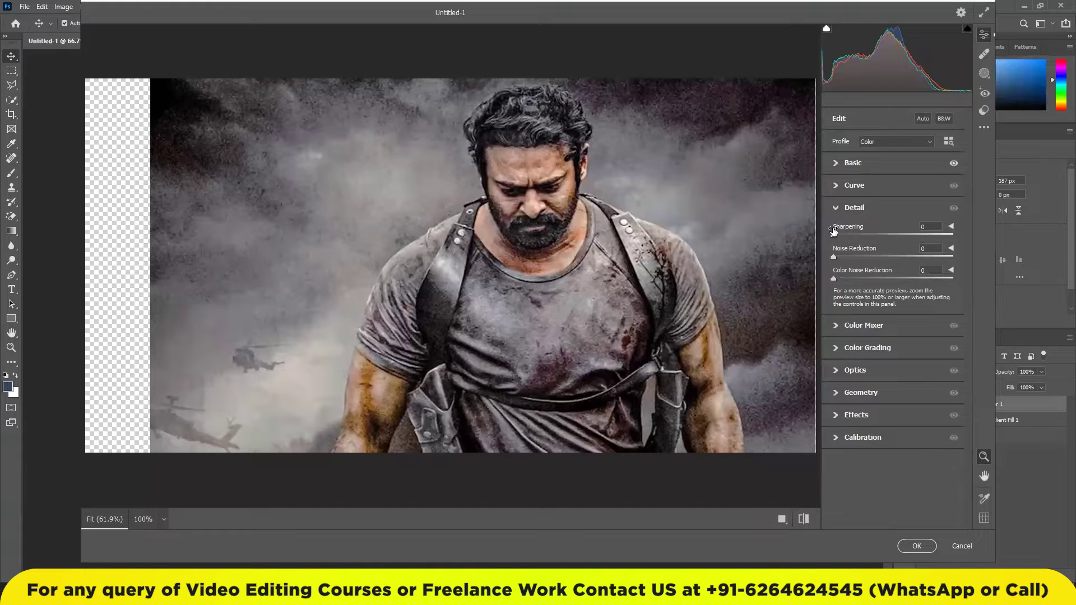
drag(851, 237, 885, 235)
drag(861, 256, 865, 257)
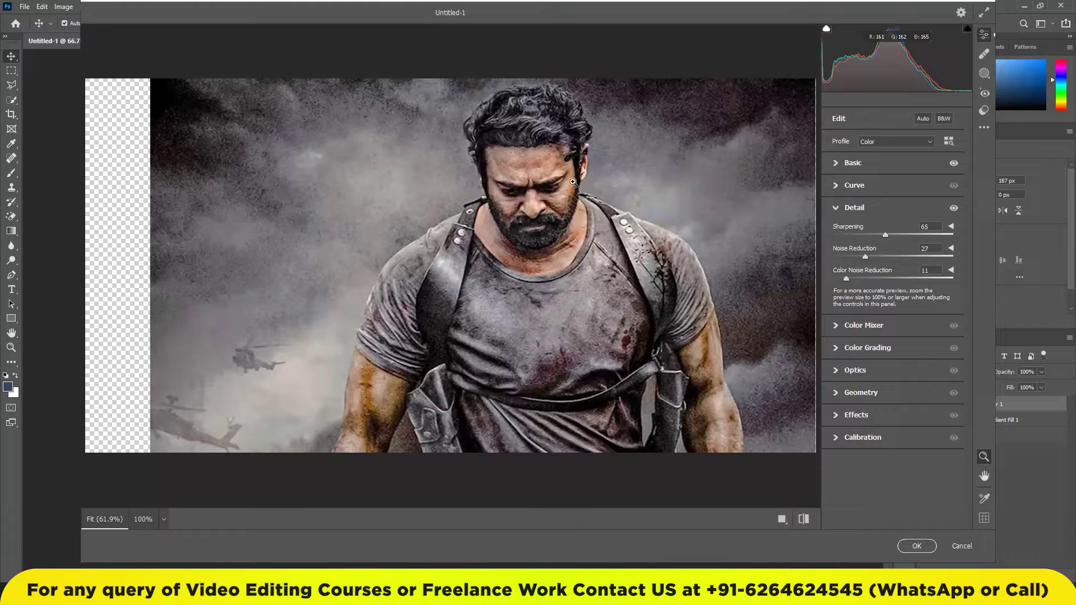
click(916, 545)
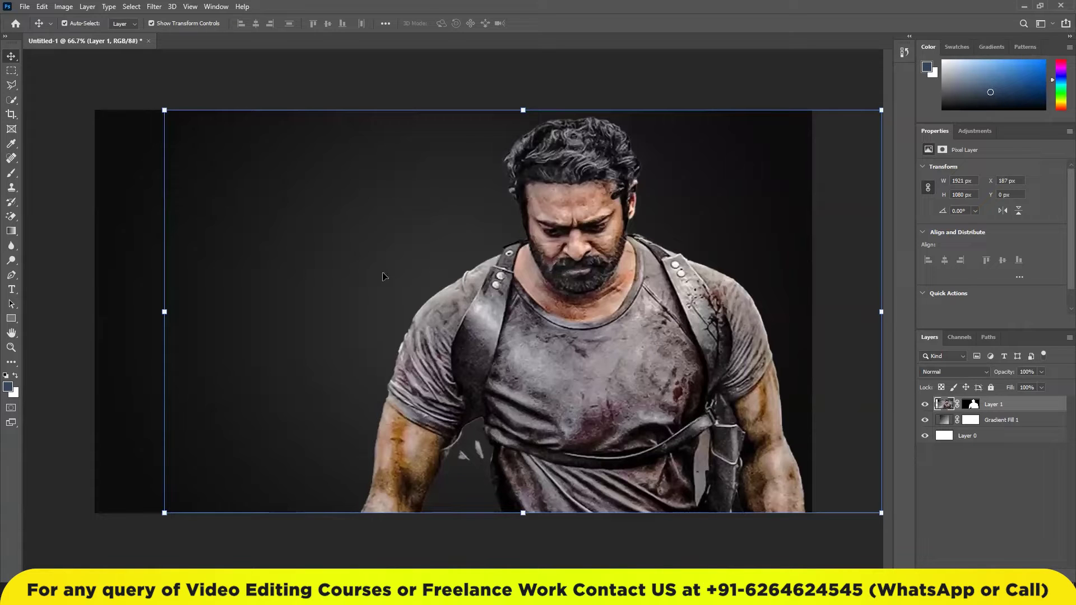
Return to the Google search tab and search images for 'light rays png'
click(457, 541)
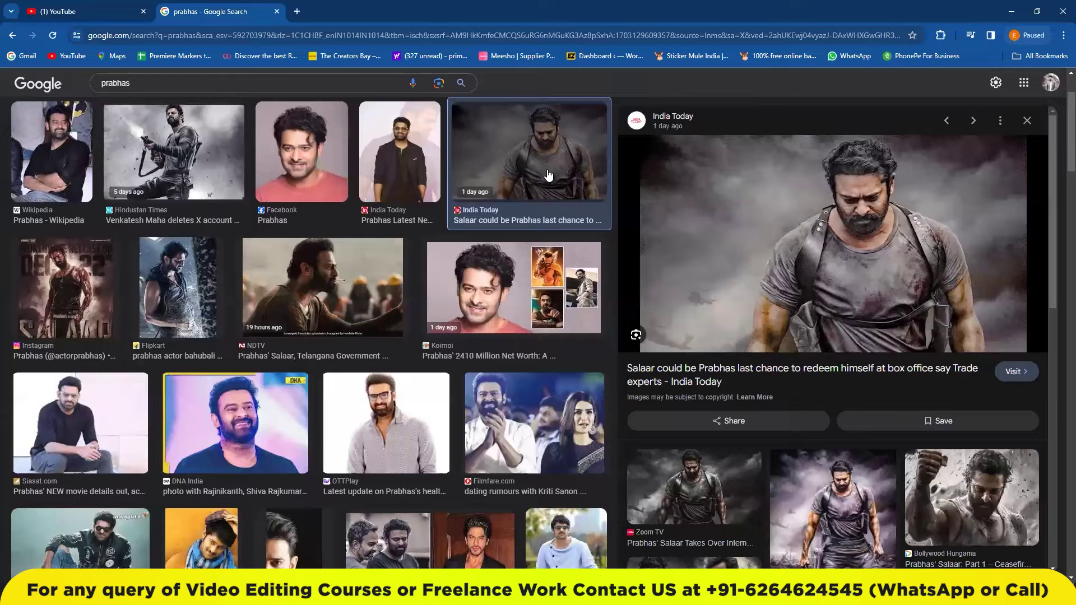
key(ctrl+Tab)
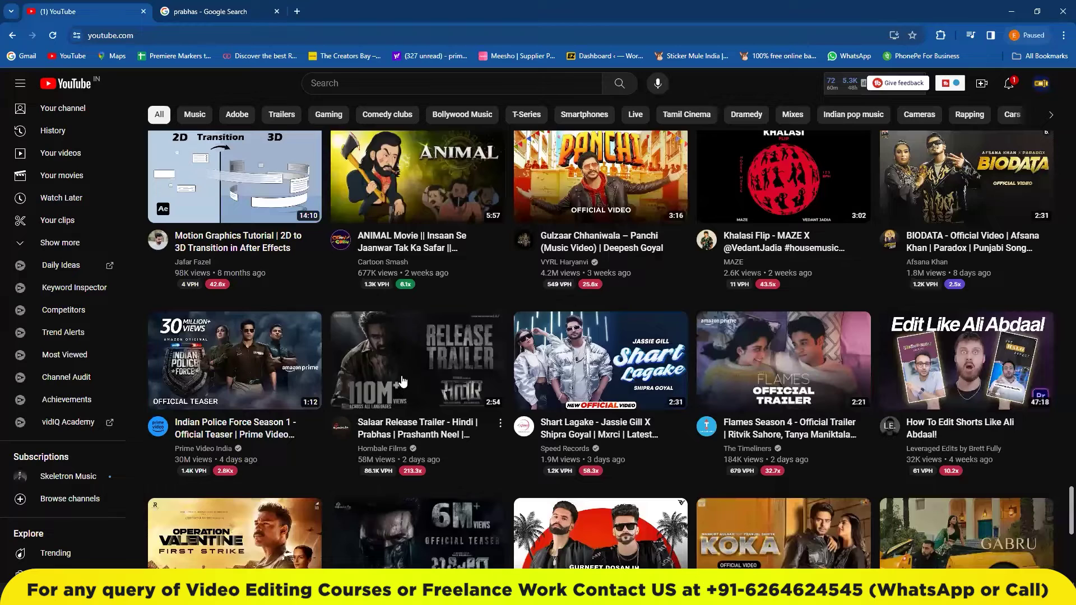
mouse_move(416, 360)
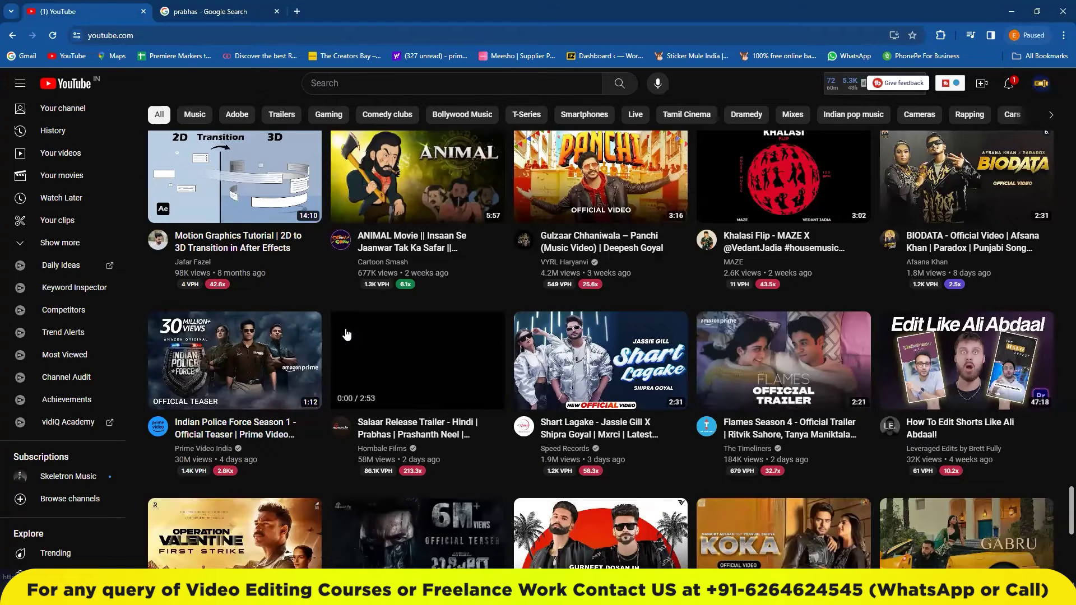
key(ctrl+Tab)
double_click(105, 84)
text(light ra)
click(179, 116)
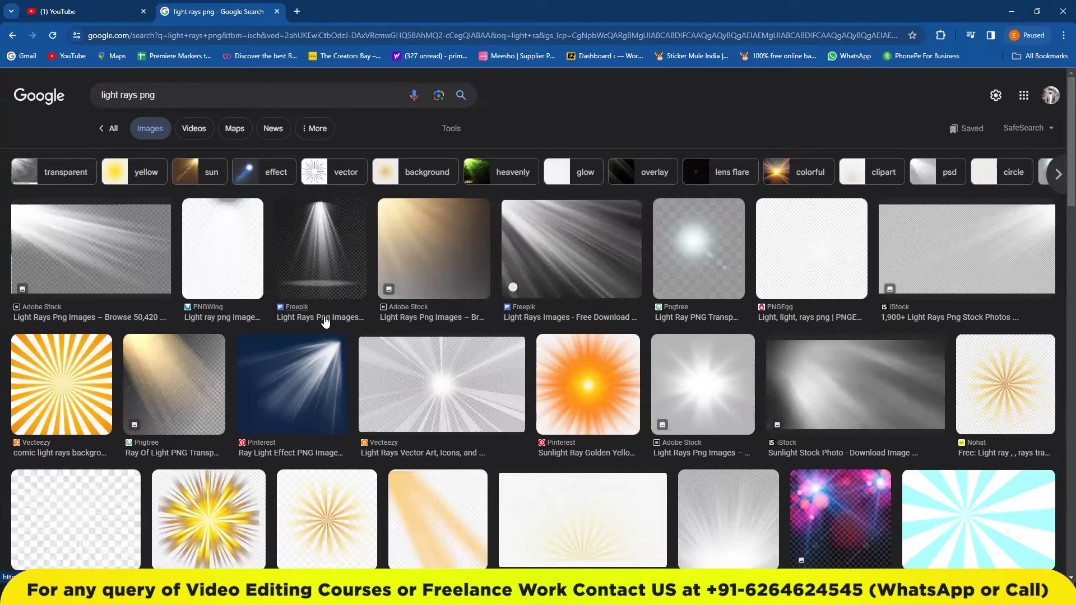
Filter results to Large size and open the Freepik sunlight-rays preview's context menu
click(448, 128)
click(270, 157)
click(266, 196)
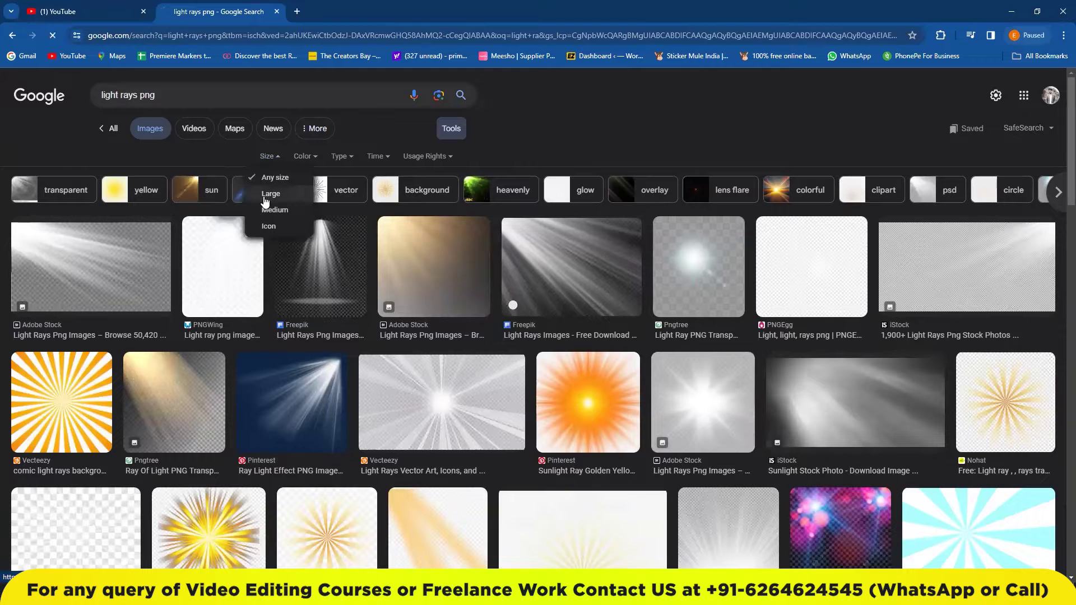
click(991, 405)
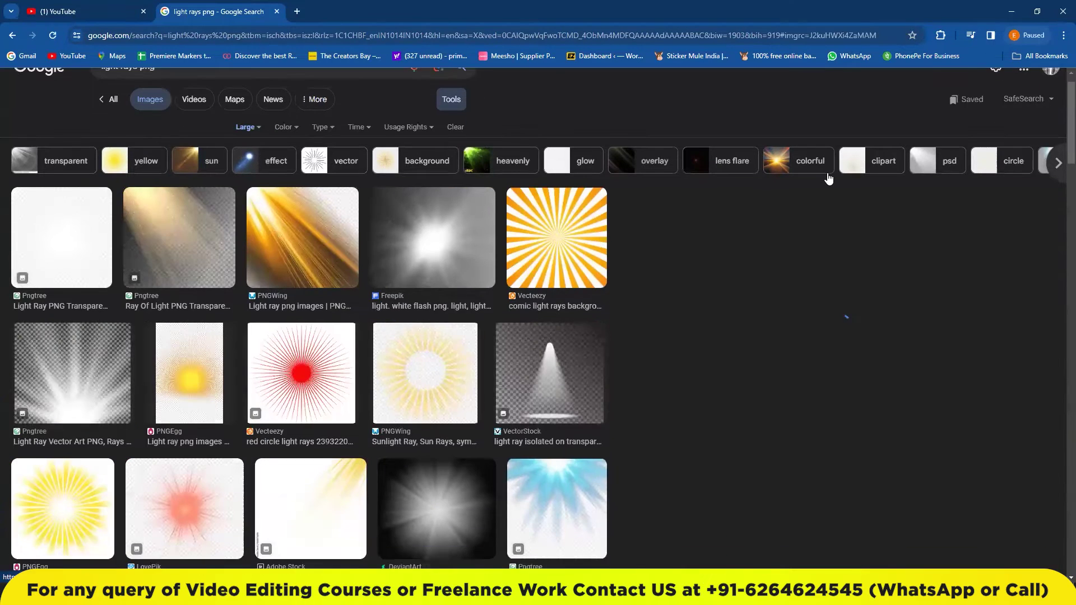
right_click(846, 174)
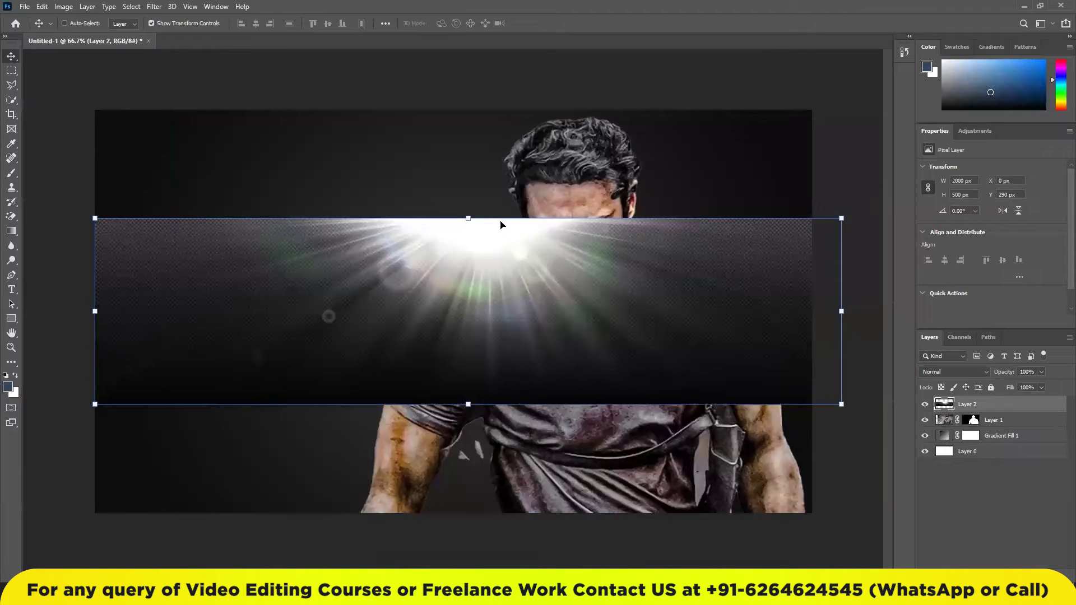
Try the first rays layer at the top-left in Linear Dodge (Add), then delete it
drag(499, 225, 517, 178)
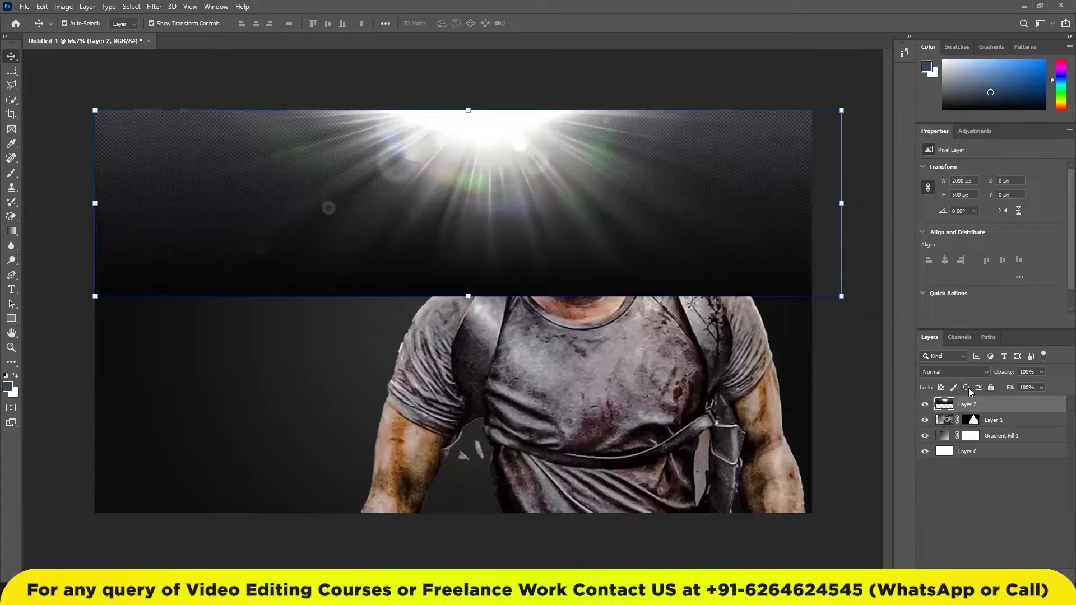
click(986, 375)
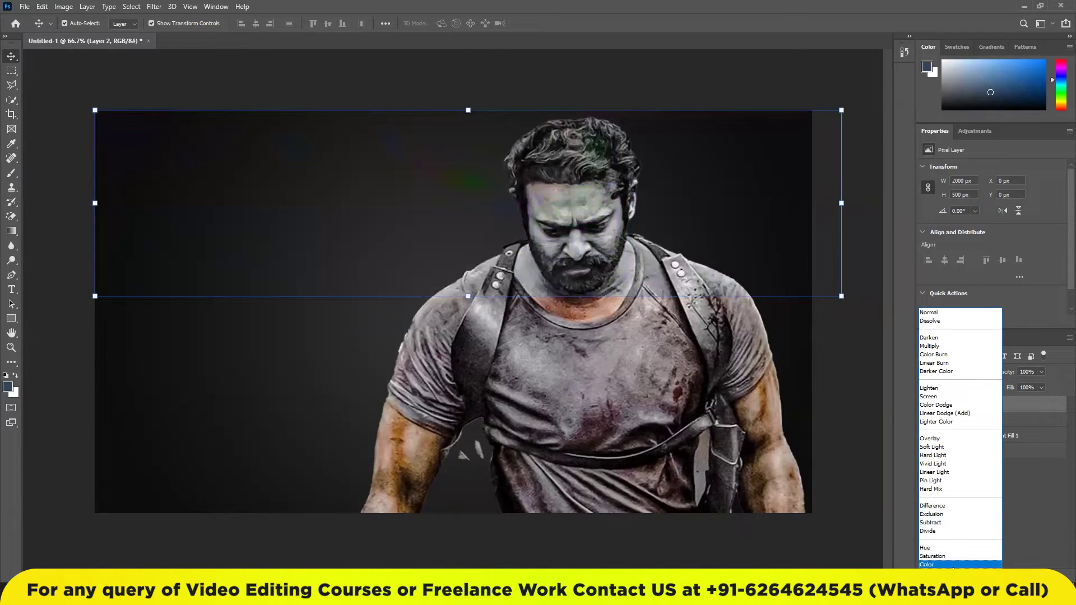
click(951, 413)
mouse_move(500, 140)
mouse_down()
mouse_move(232, 133)
mouse_move(480, 134)
mouse_move(454, 141)
mouse_up()
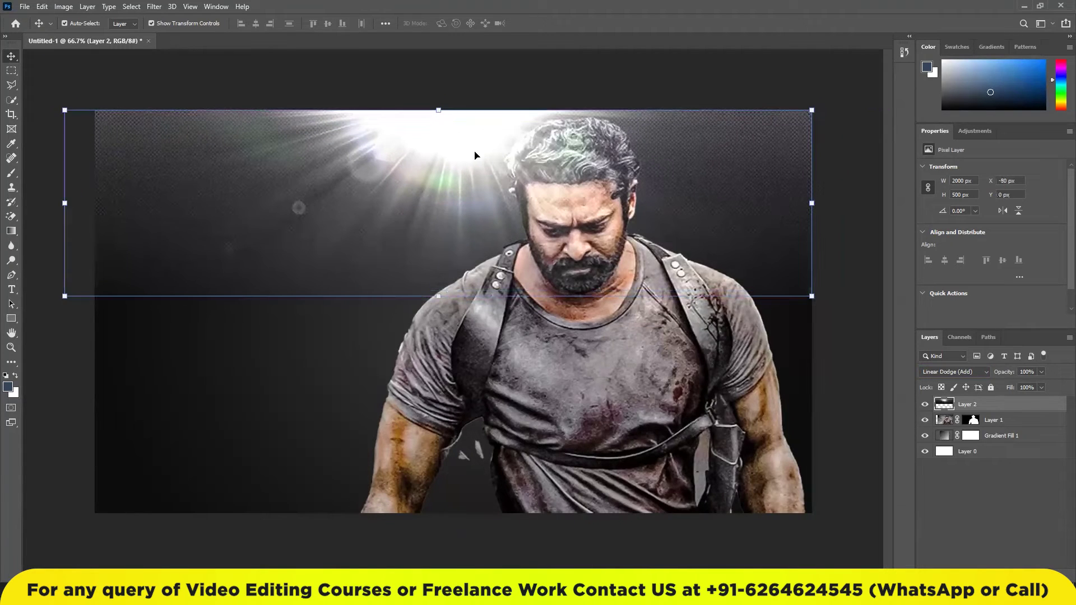
key(Delete)
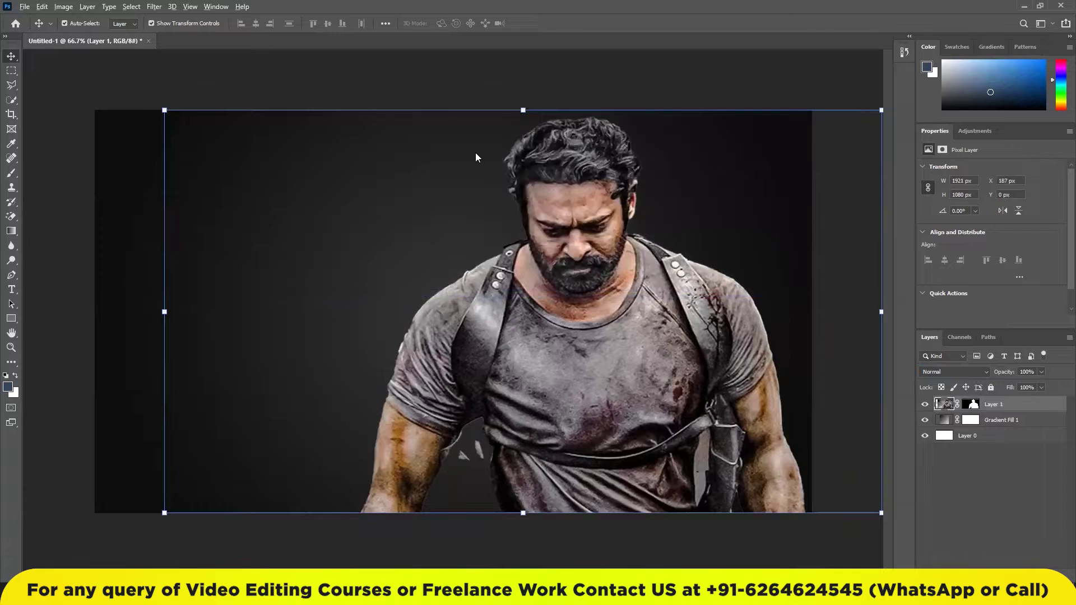
Copy a new light-rays image from Chrome and paste it into the poster
key(alt+Tab)
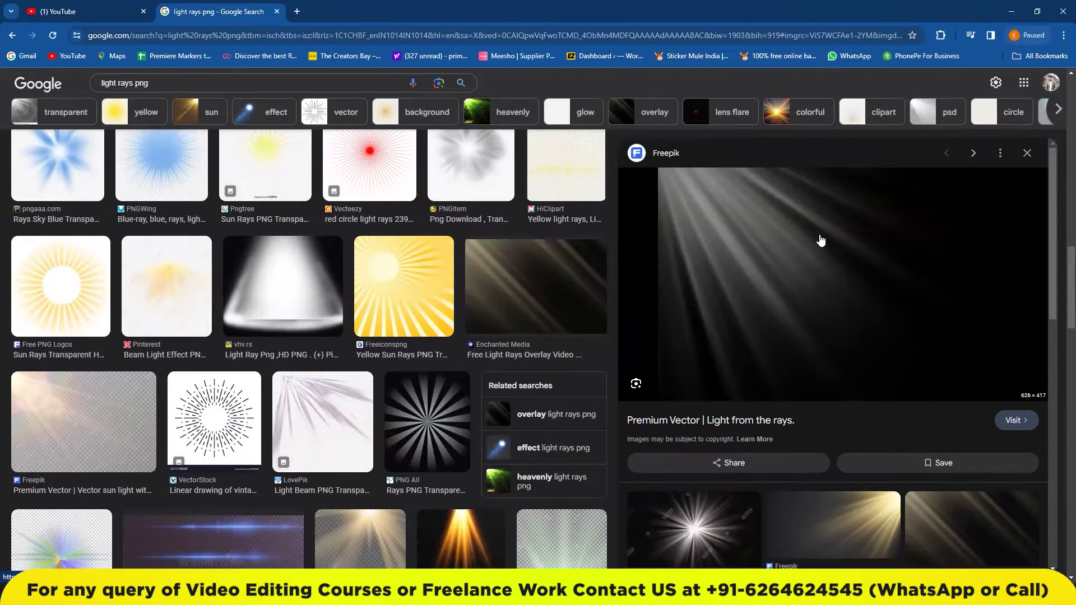
right_click(818, 236)
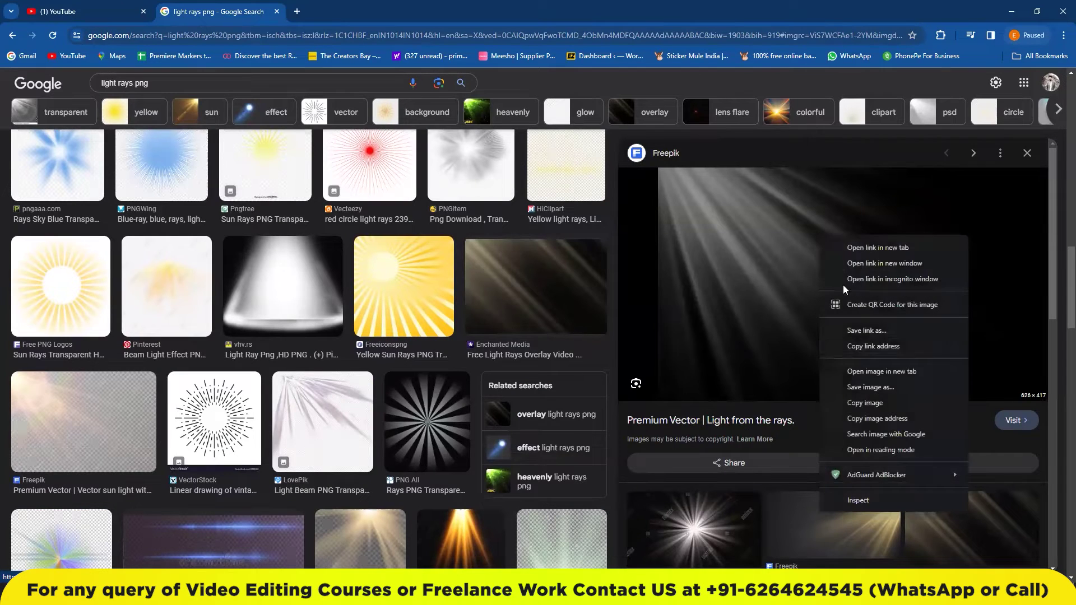
click(865, 403)
key(alt+Tab)
key(ctrl+v)
Scale the rays into the top-left corner and set their blend mode to Screen
drag(359, 253, 141, 135)
drag(341, 279, 699, 512)
click(954, 371)
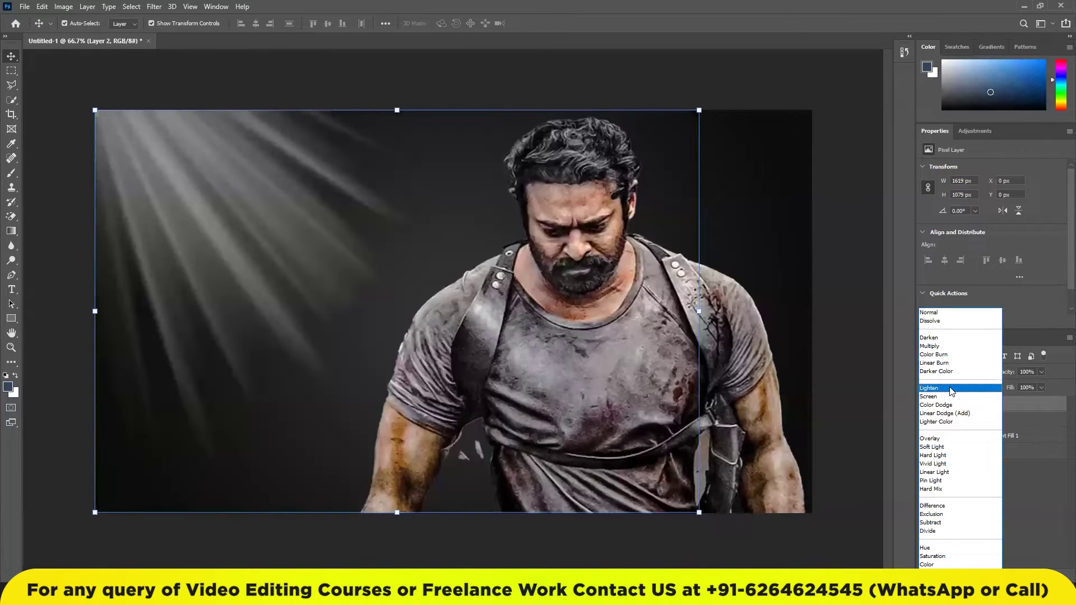
click(930, 396)
click(838, 274)
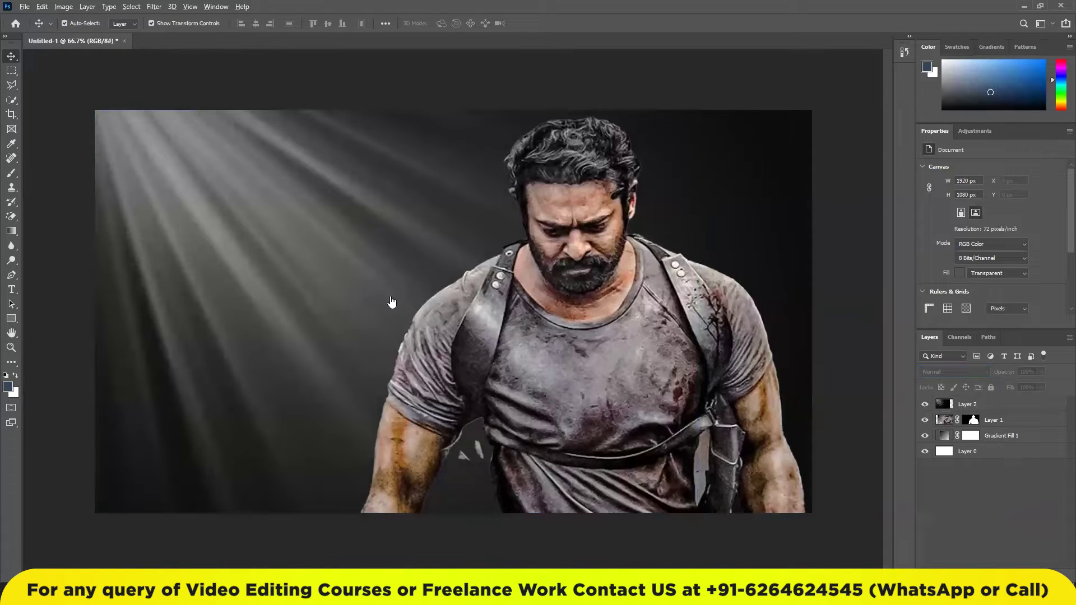
Return to the Google tab and search images for 'dust particles'
key(alt+Tab)
key(ctrl+shift+Tab)
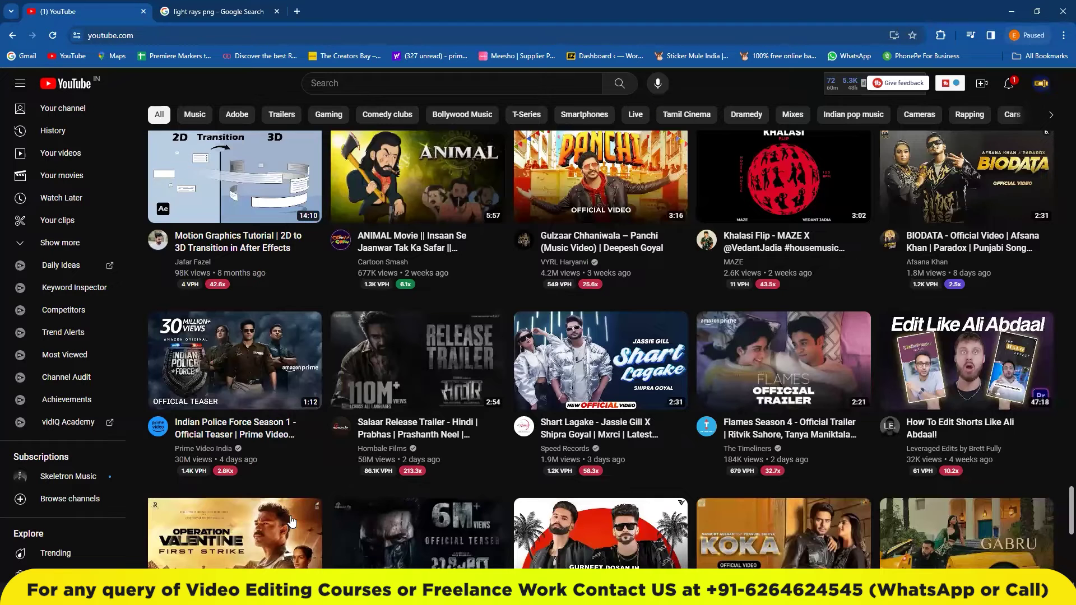
key(ctrl+Tab)
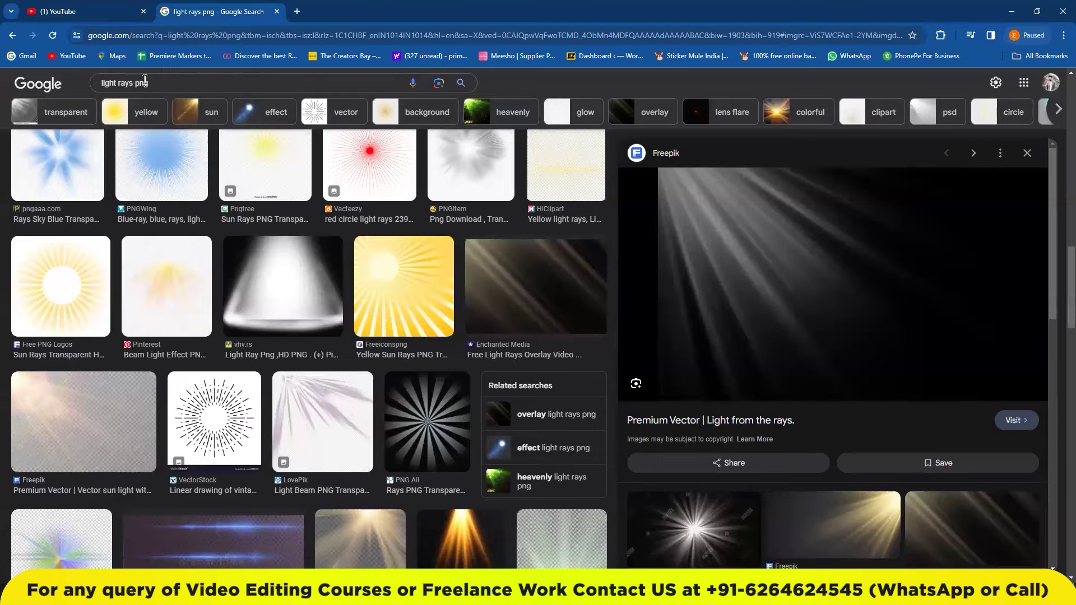
click(72, 78)
key(ctrl+a)
text(dust)
key(BackSpace)
click(125, 126)
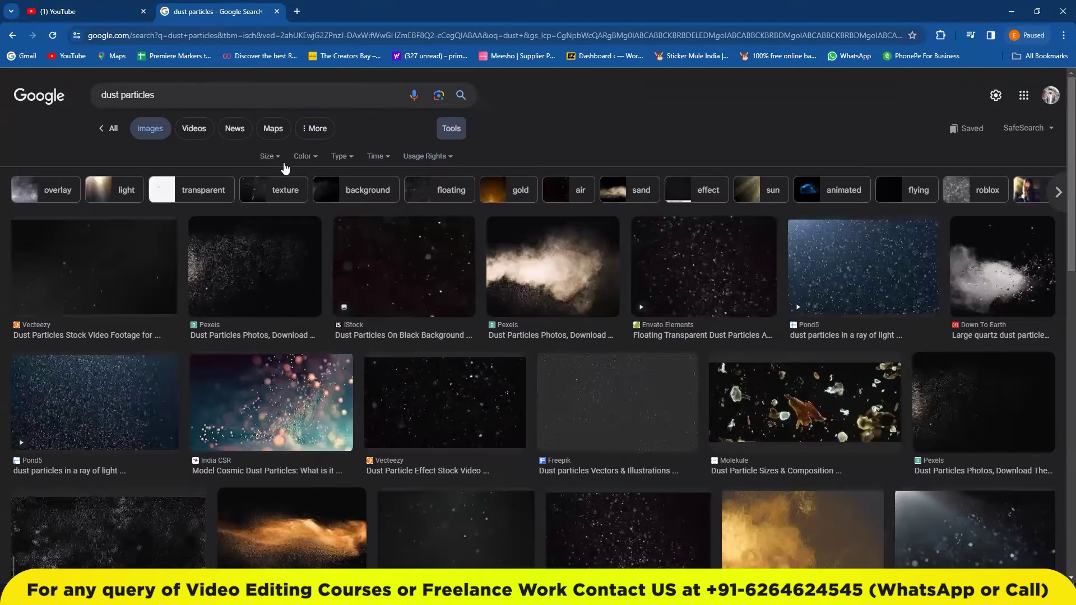
Filter to Large images, copy the Vecteezy dust image and paste it as Layer 3
click(267, 156)
click(267, 199)
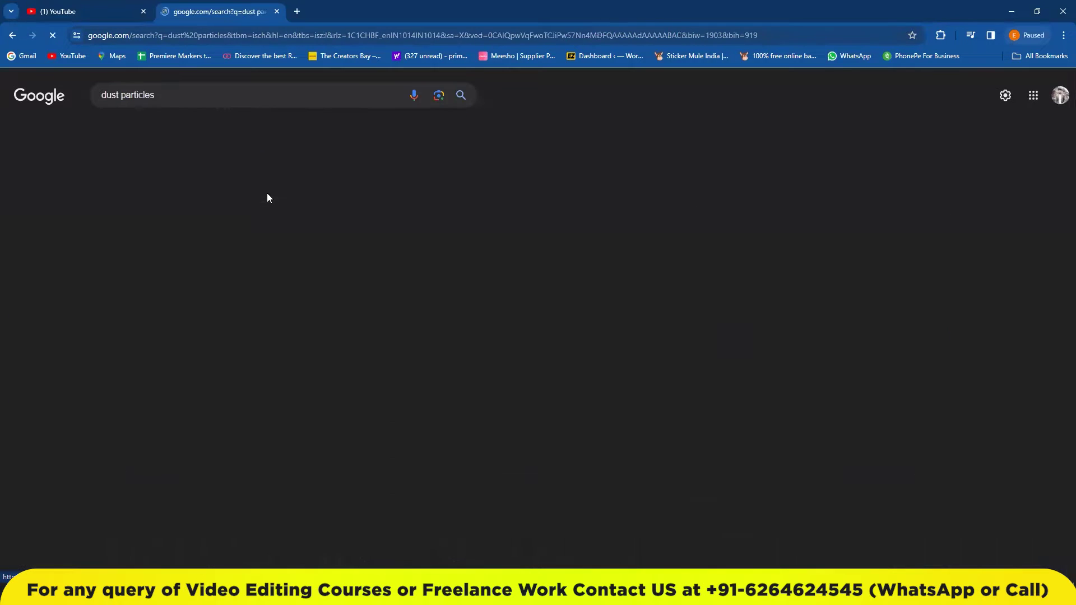
click(942, 283)
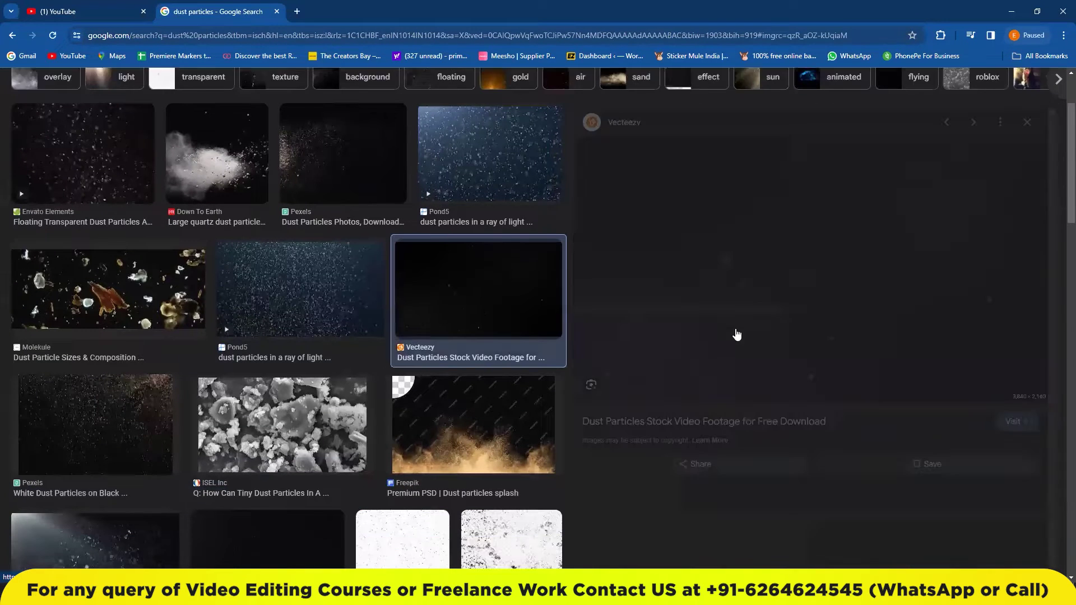
right_click(784, 228)
click(838, 394)
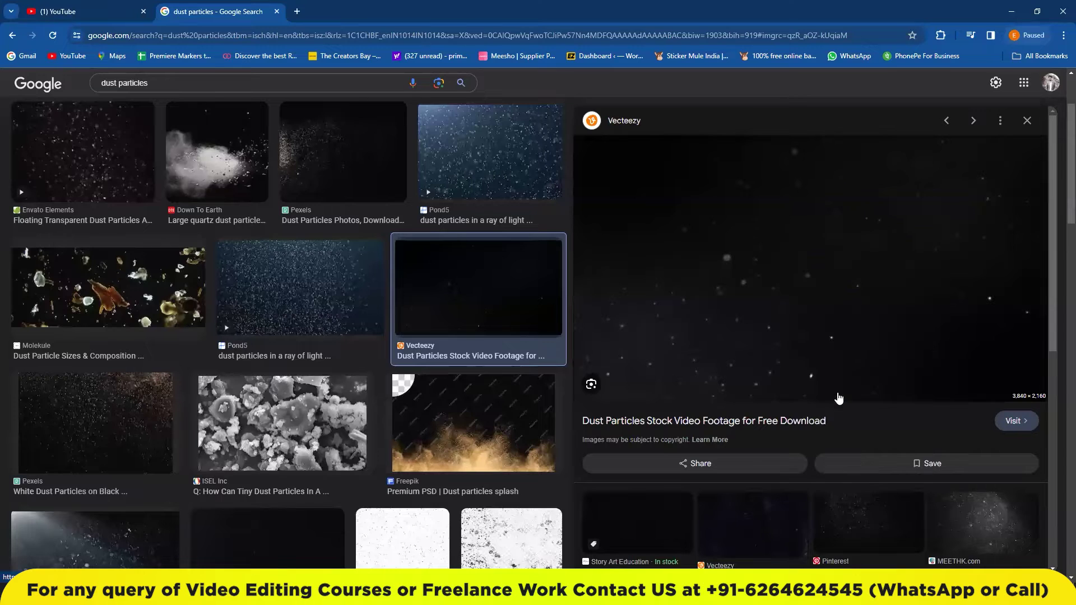
key(ctrl+v)
Scale the pasted dust particles layer to fill the 1920×1080 canvas
scroll(724, 379, down, 3)
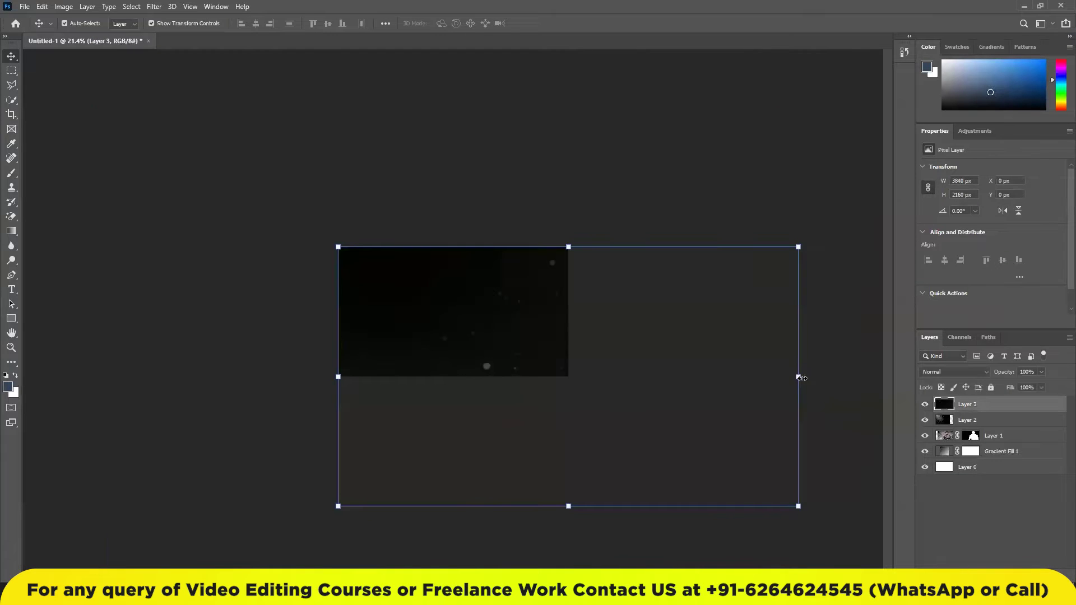
drag(799, 375, 560, 353)
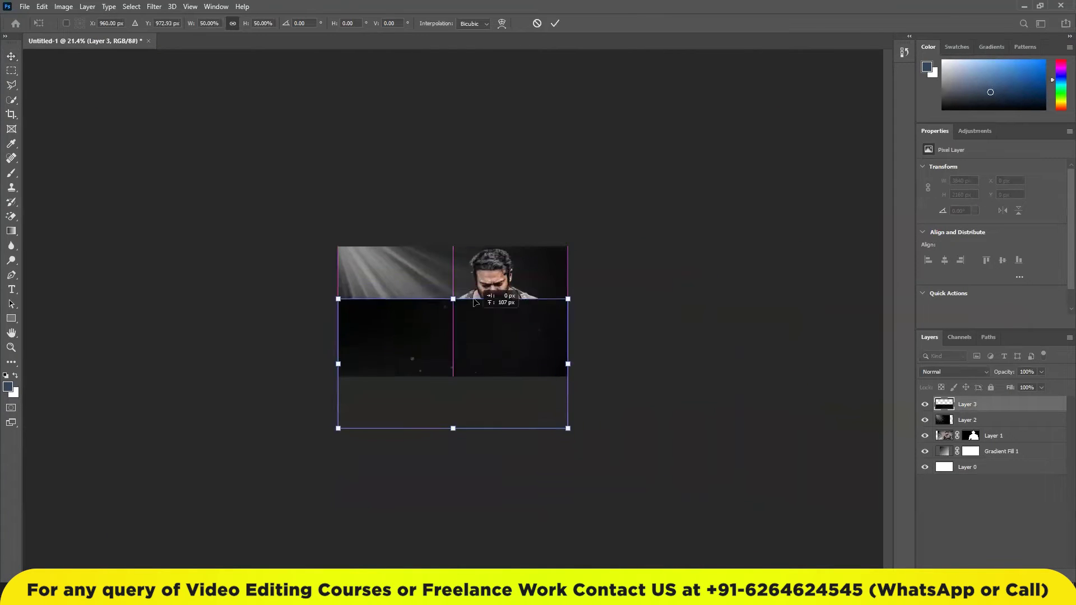
key(Return)
key(ctrl+0)
Move the dust layer below the actor's layer, then select the actor's layer mask
drag(952, 410, 953, 442)
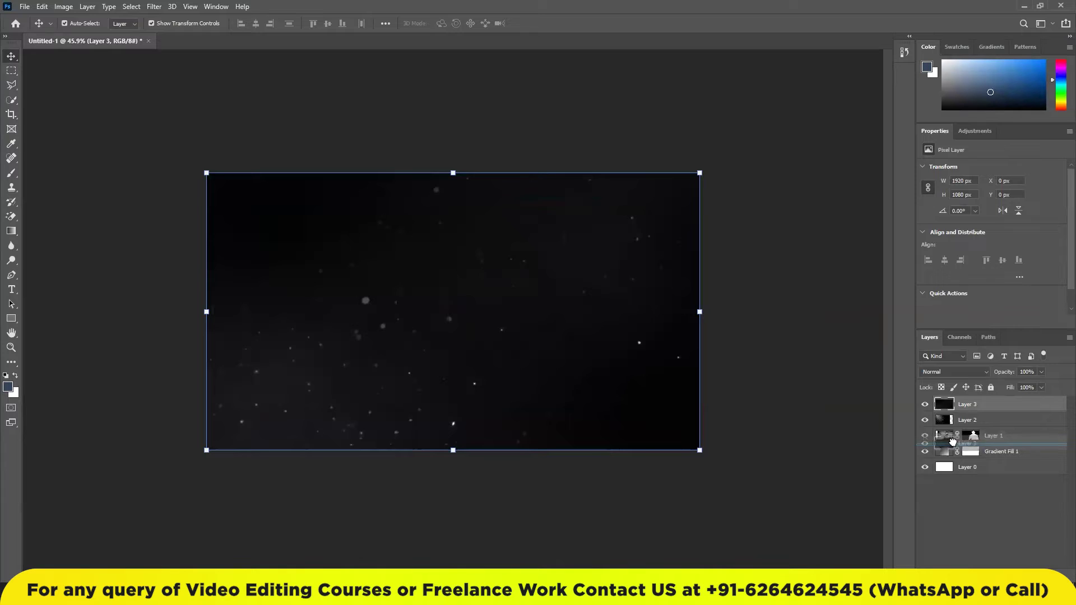
click(963, 373)
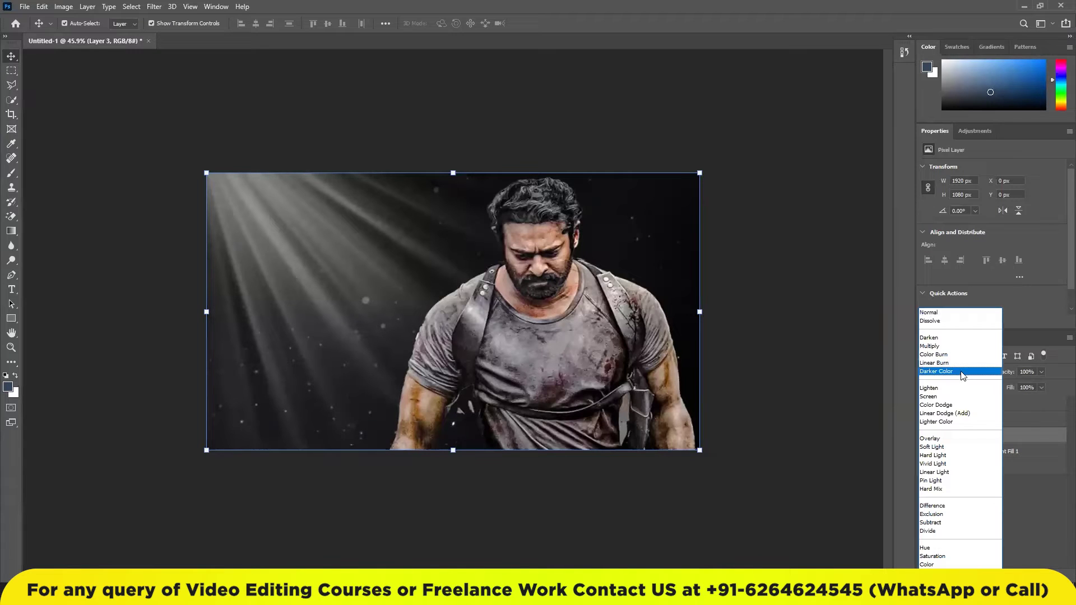
click(507, 378)
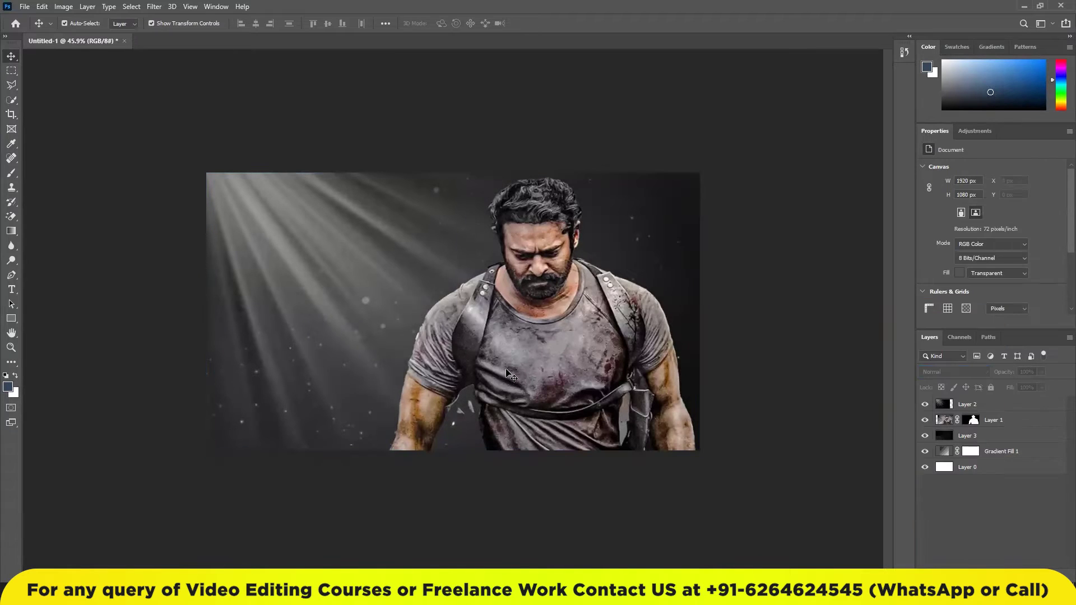
click(510, 376)
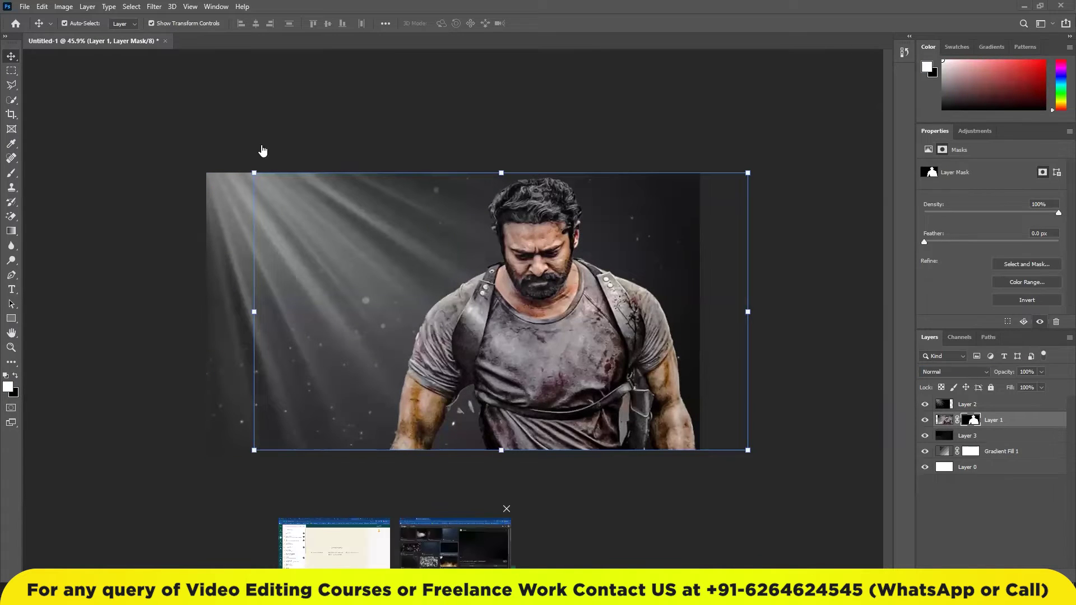
Copy the Down To Earth 'Large quartz dust particles' image from Google Images
key(alt+Tab)
click(197, 148)
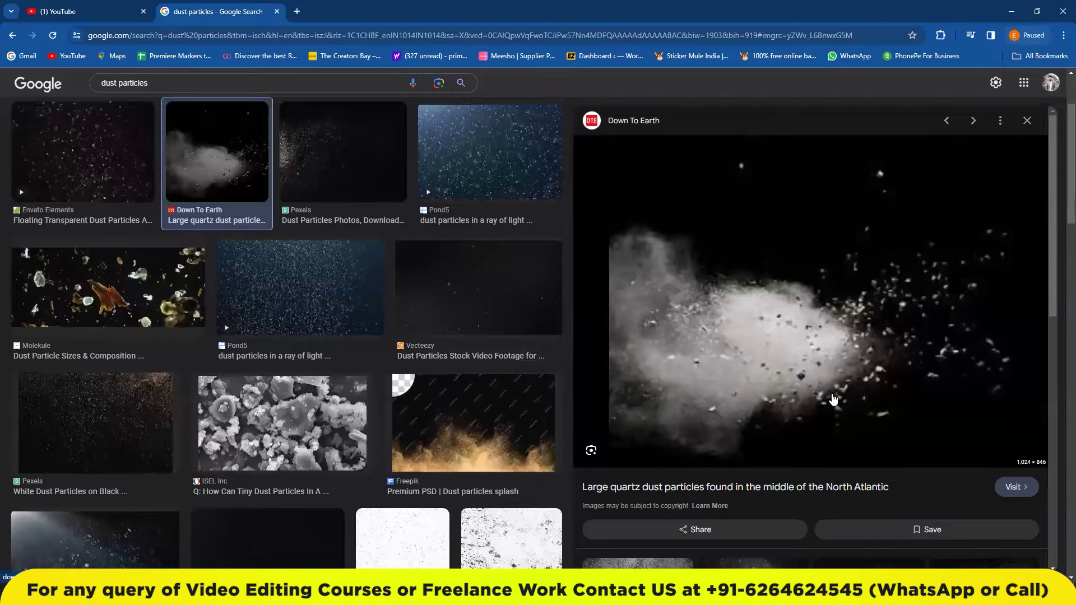
right_click(824, 331)
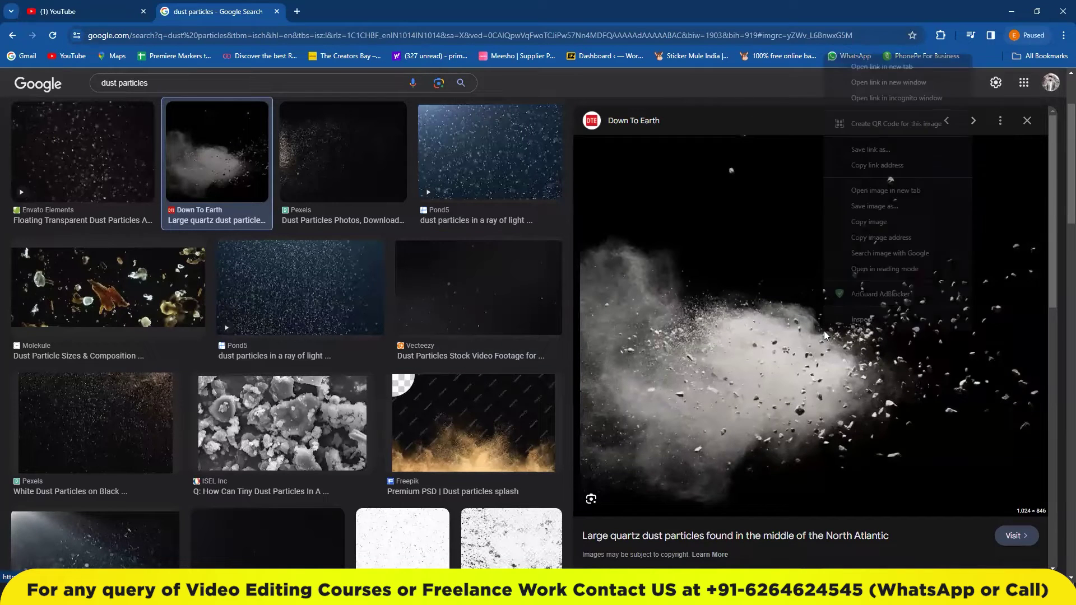
click(863, 220)
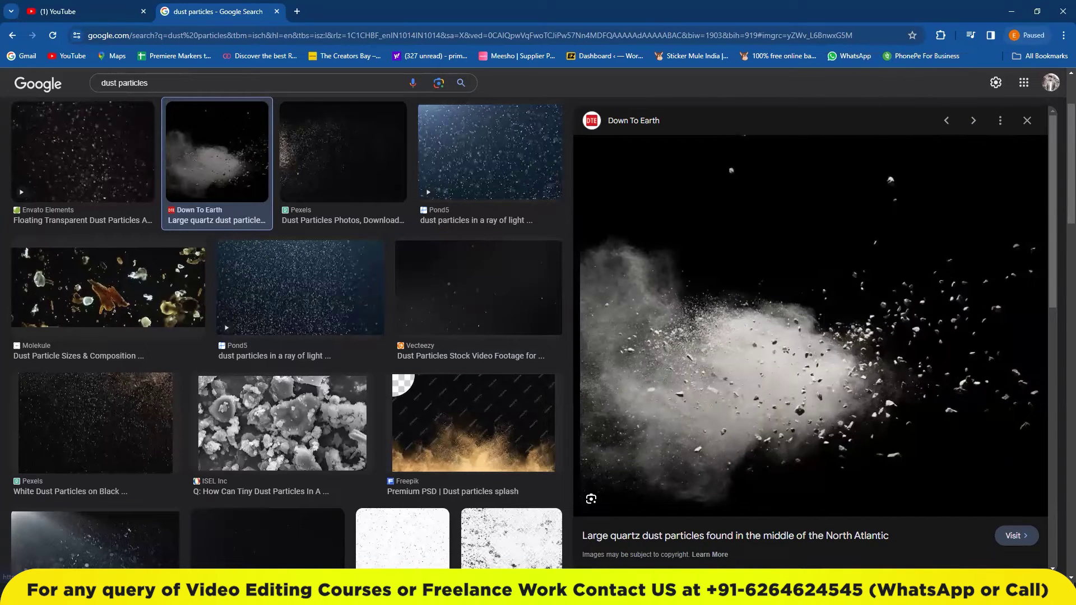
key(alt+Tab)
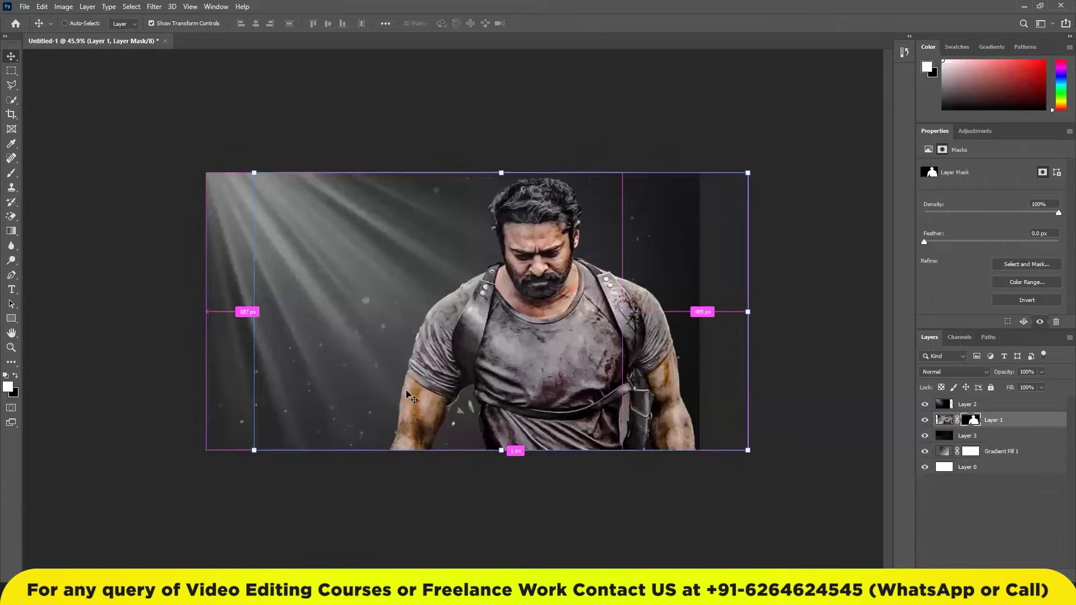
Paste the dust cloud, return and lock the light rays top-left, and widen the cloud to ~1220 px
key(ctrl+v)
drag(389, 370, 340, 381)
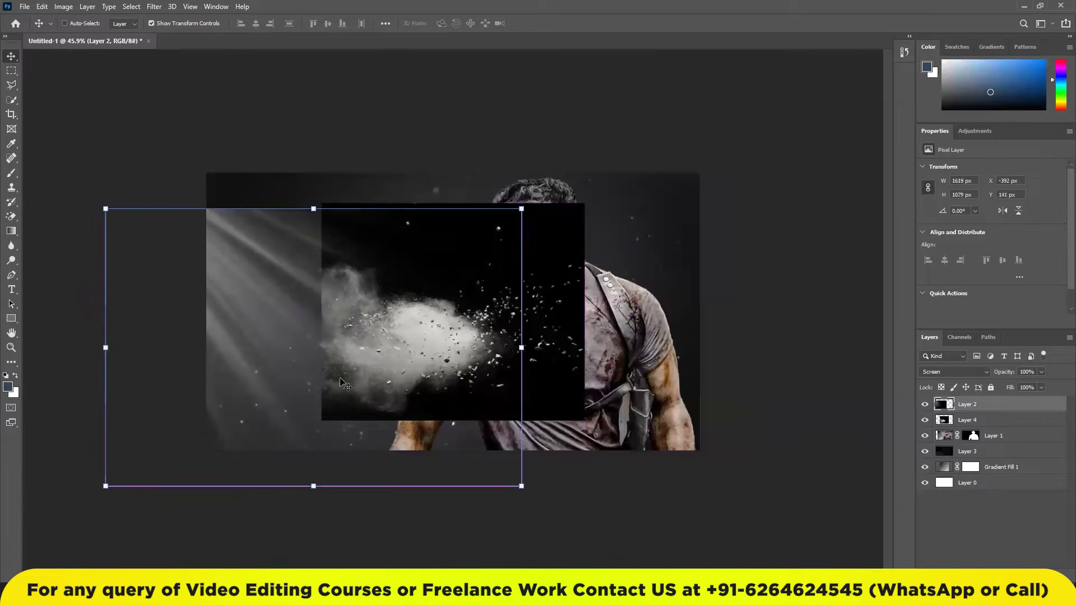
drag(253, 258, 354, 221)
click(991, 388)
mouse_move(549, 321)
mouse_down()
mouse_move(434, 350)
mouse_move(525, 341)
mouse_up()
key(ctrl+t)
key(Return)
Put the actor above the smoke, blend the smoke with Lighten, and move it lower left
drag(958, 432, 958, 413)
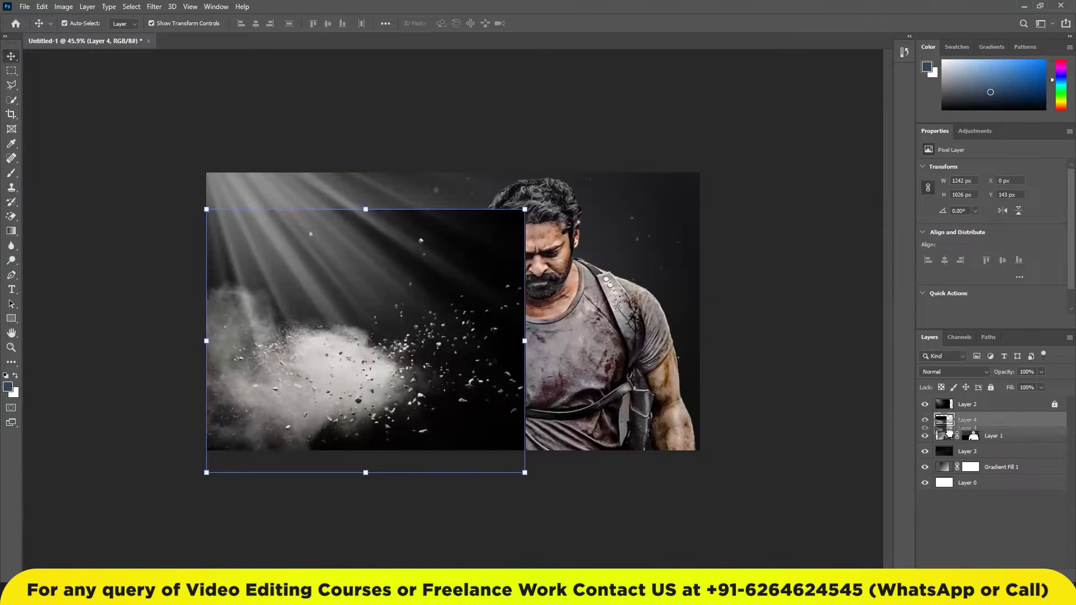
click(950, 371)
click(947, 370)
mouse_move(363, 379)
mouse_down()
mouse_move(191, 427)
mouse_move(282, 428)
mouse_up()
click(795, 420)
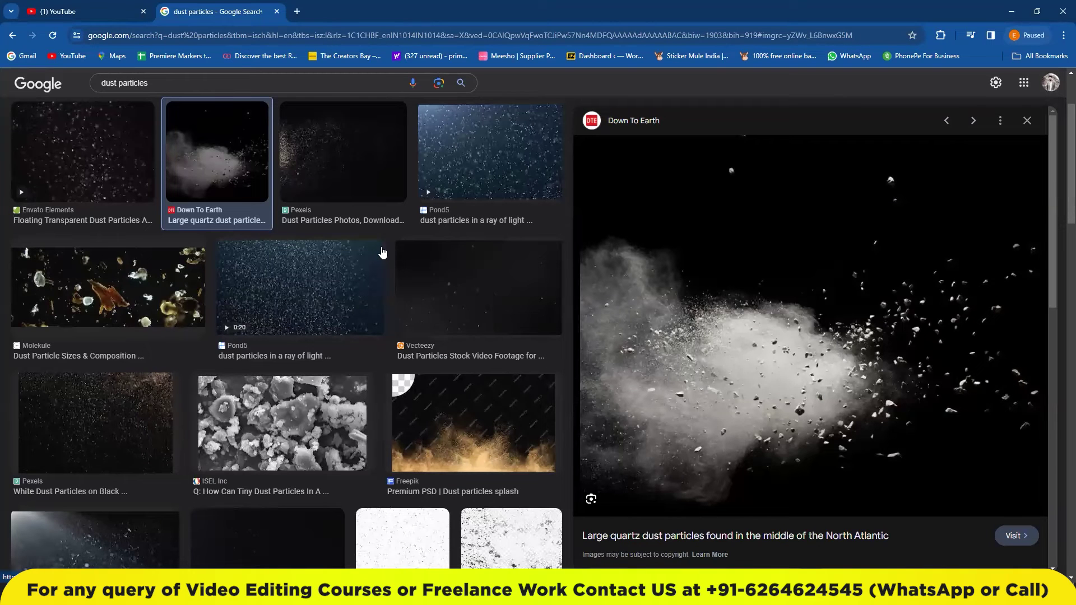
Clear the Google Images search query to start a new metallic texture search
click(245, 83)
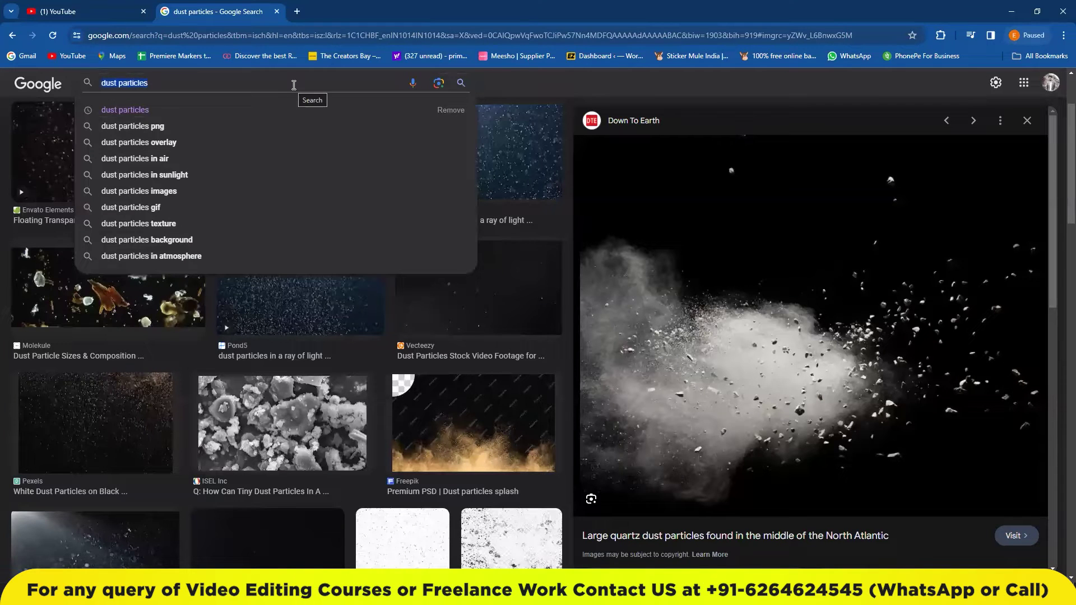
text(te)
key(BackSpace)
key(BackSpace)
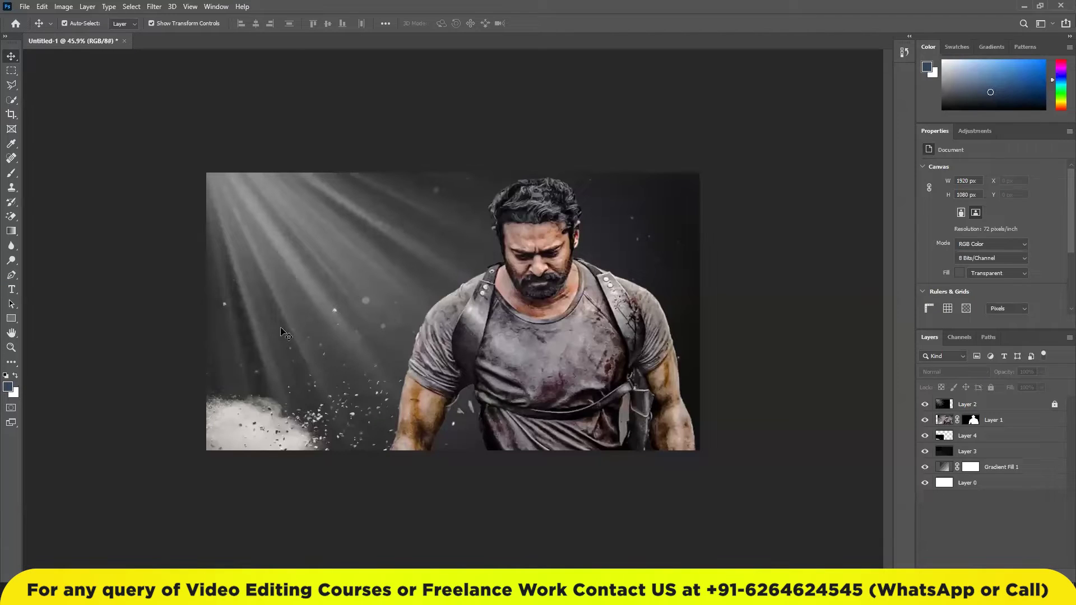
click(12, 289)
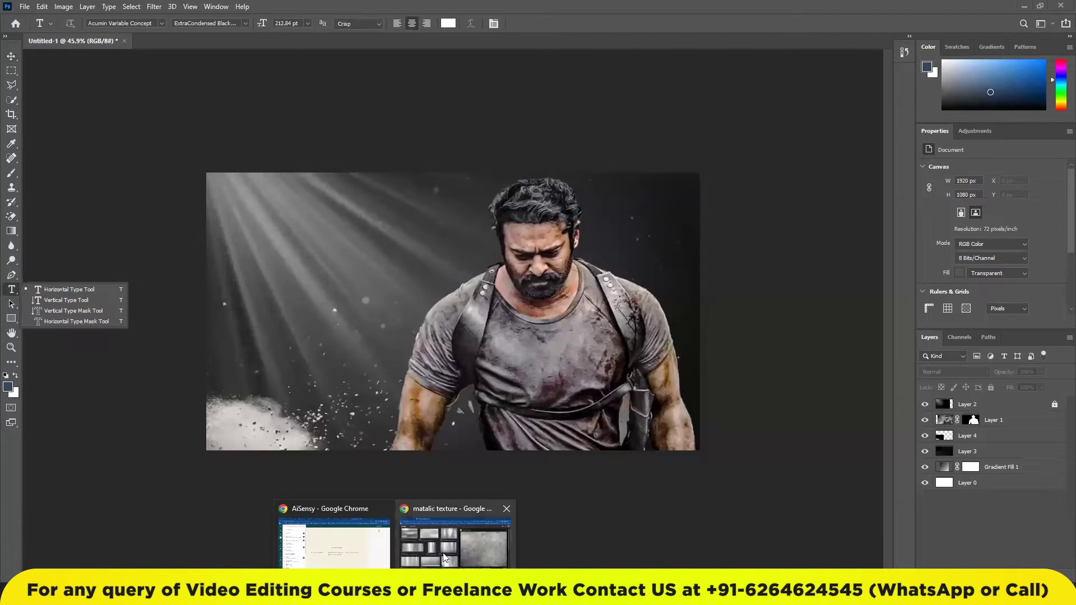
Switch to the browser window and scroll up through the results
click(448, 547)
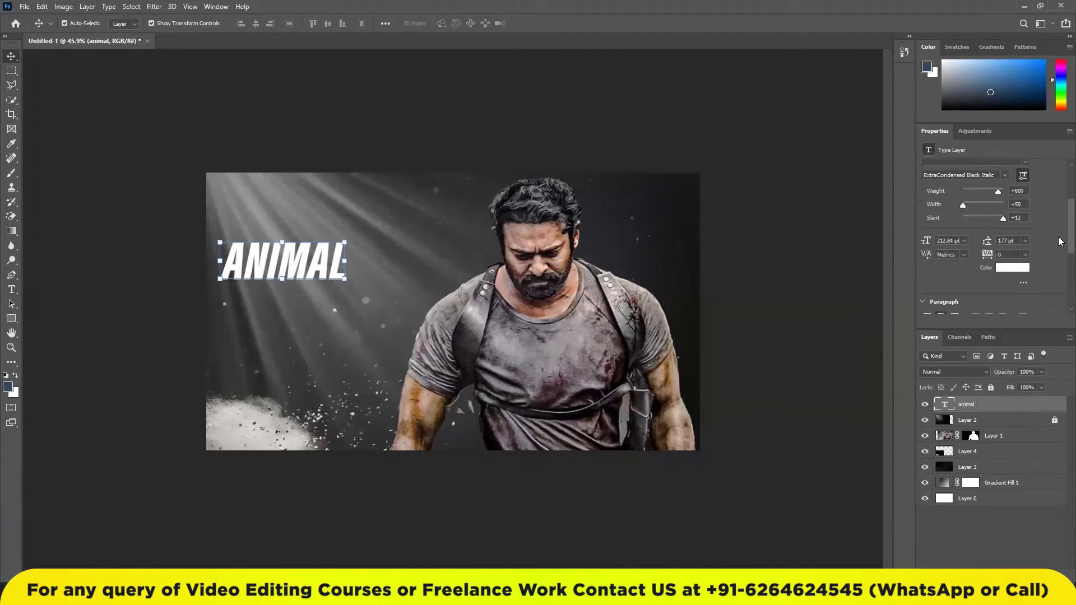
scroll(1042, 236, up, 2)
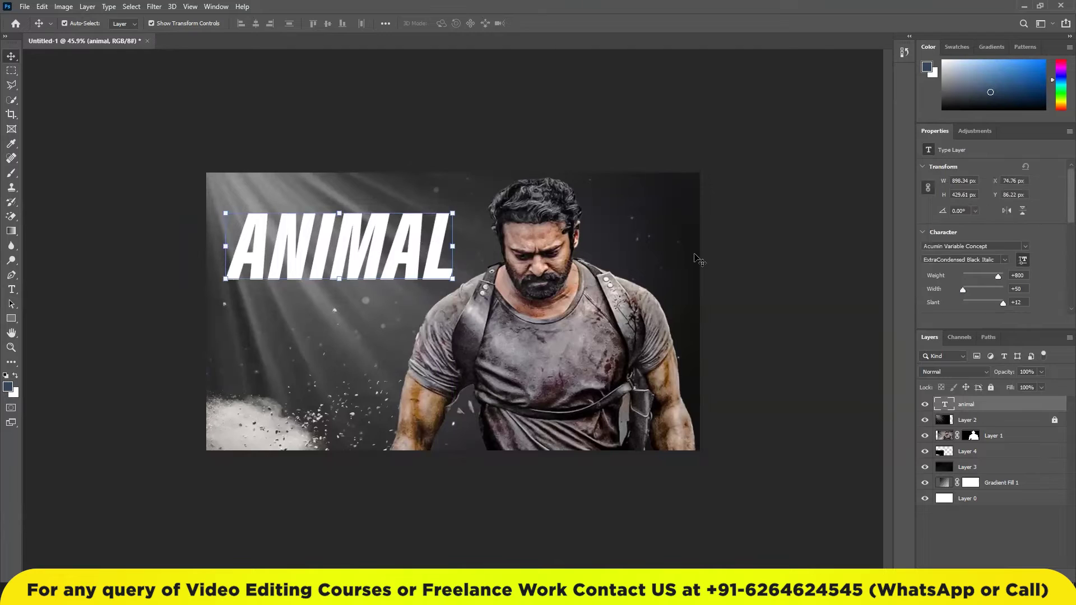
Paste the scratched metal texture over the ANIMAL title, scale it, and clip it to the text
key(ctrl+v)
drag(478, 312, 349, 254)
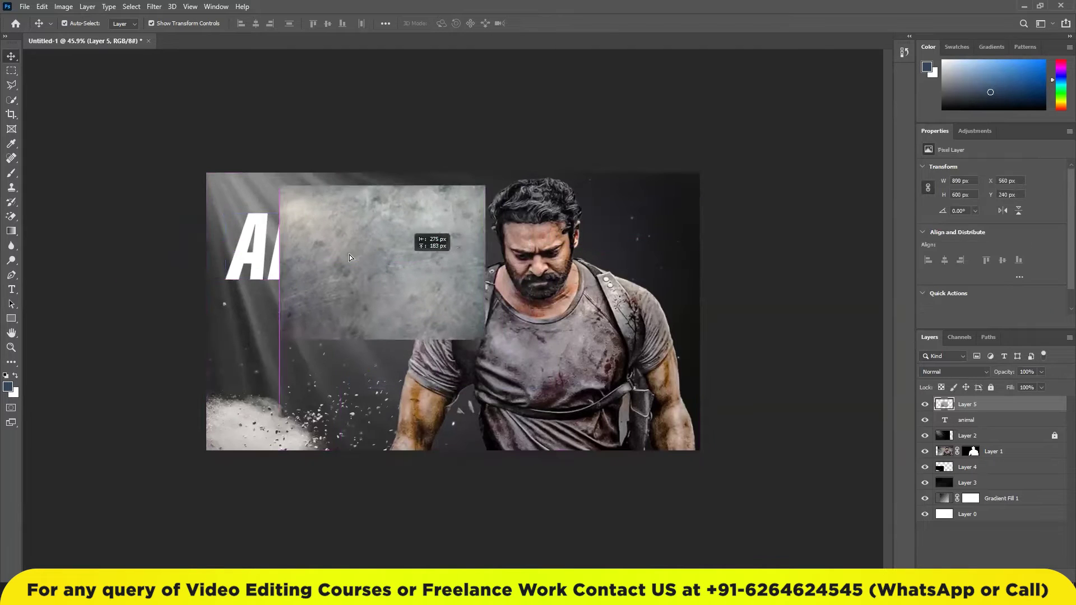
drag(414, 254, 390, 257)
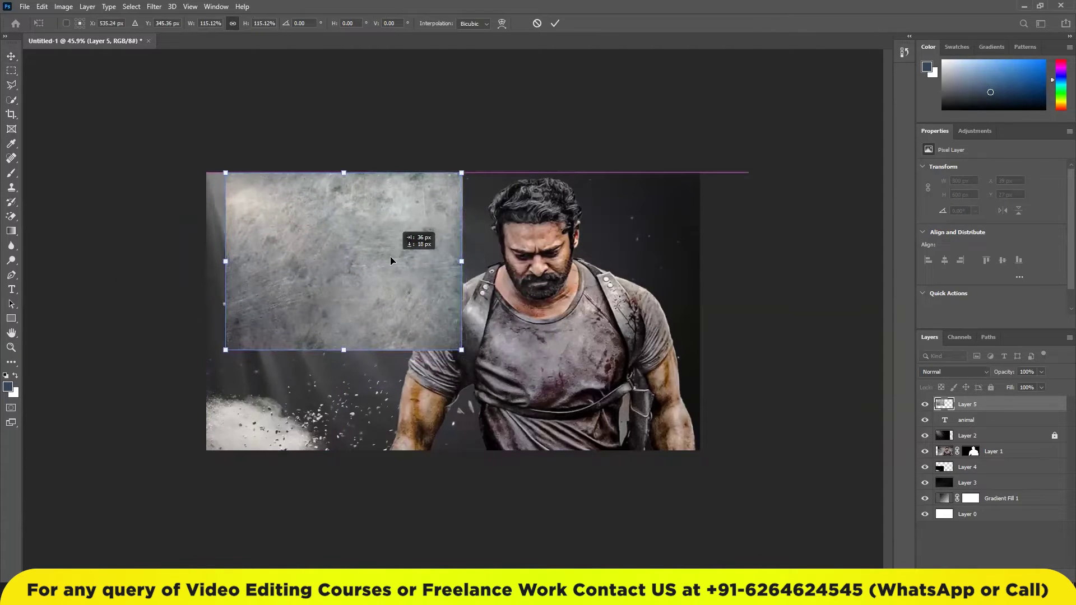
key(Return)
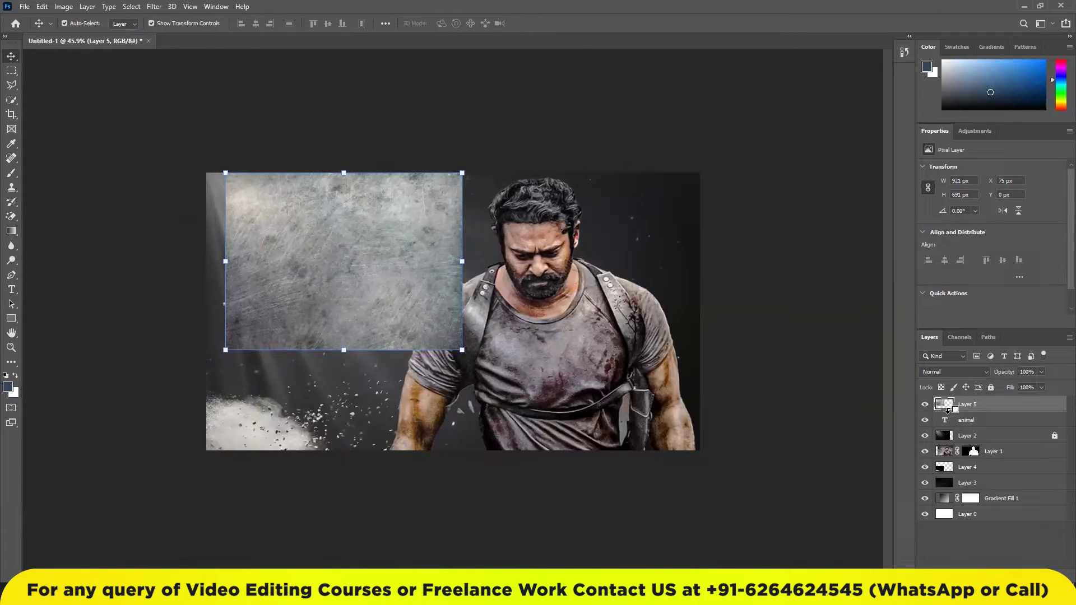
alt+click(947, 408)
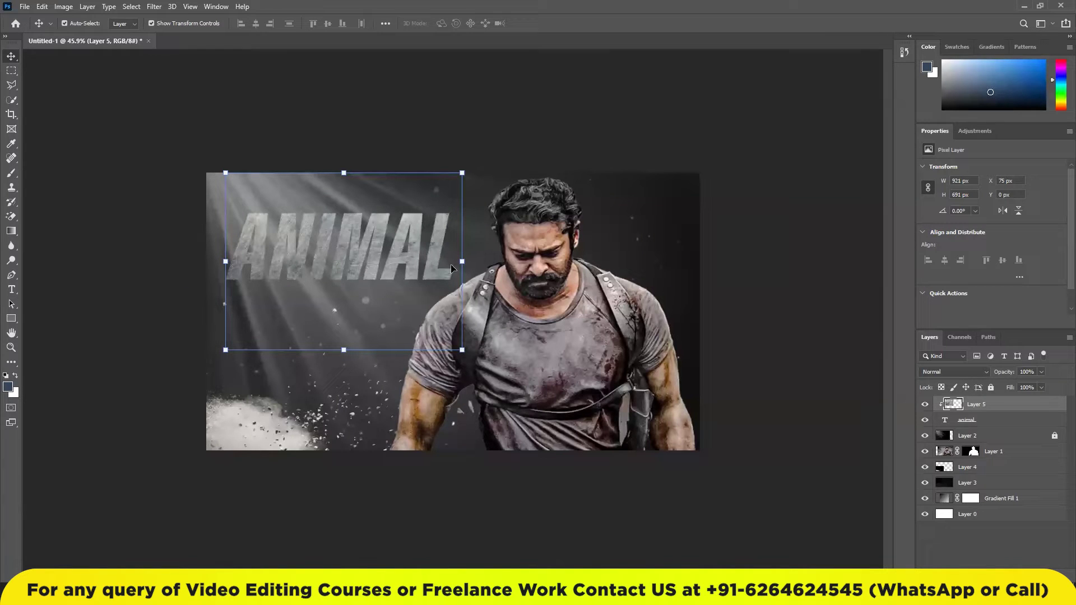
drag(260, 254, 257, 255)
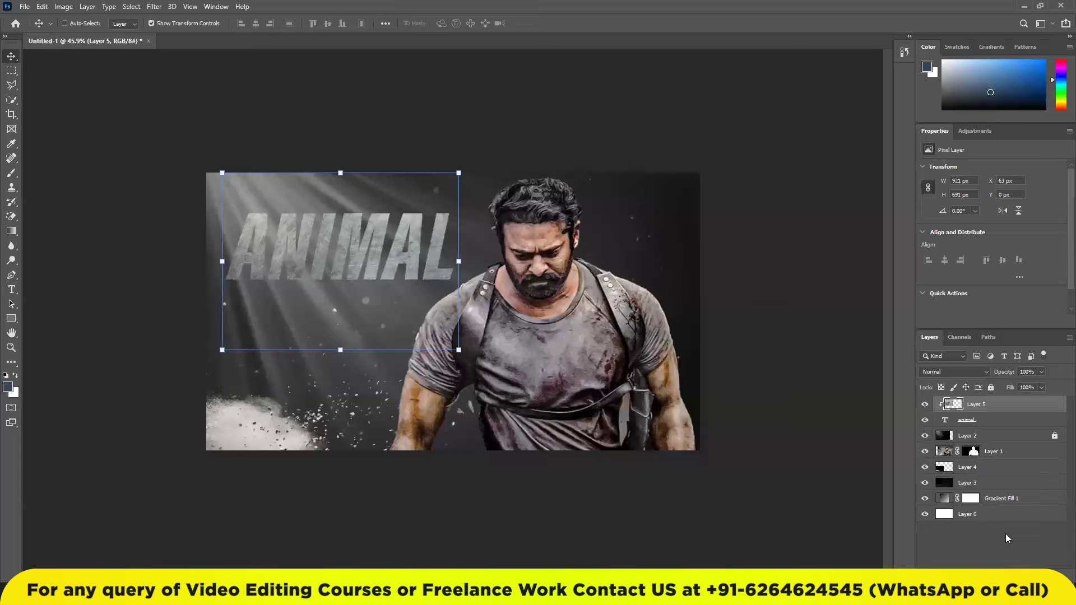
Apply Levels to the metal texture, moving the white input point to about 194
key(ctrl+l)
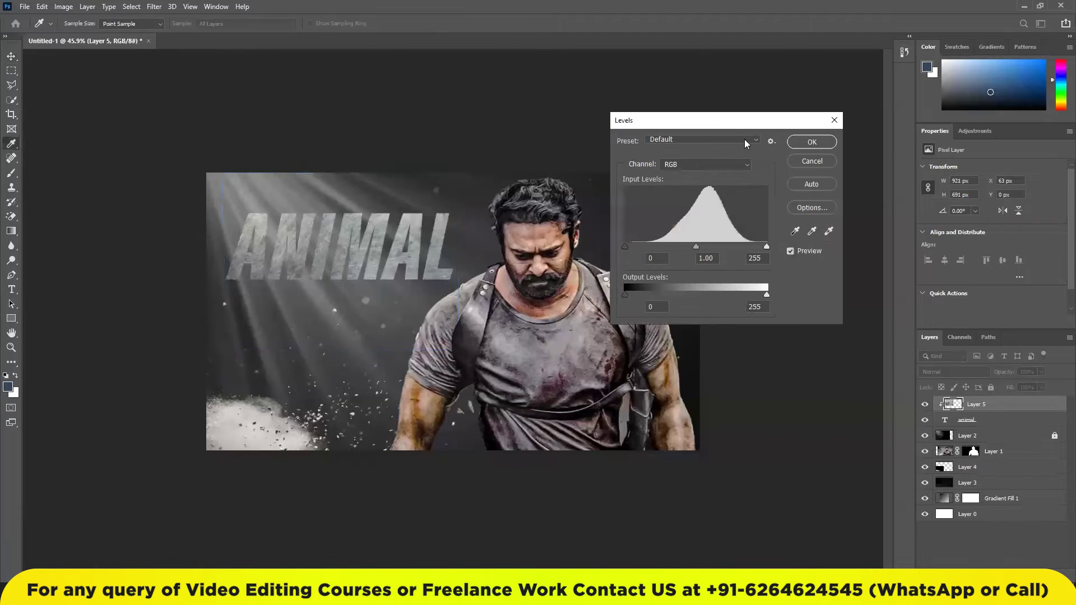
drag(725, 124, 751, 114)
mouse_move(792, 236)
mouse_down()
mouse_move(752, 237)
mouse_move(766, 236)
mouse_up()
key(Return)
key(v)
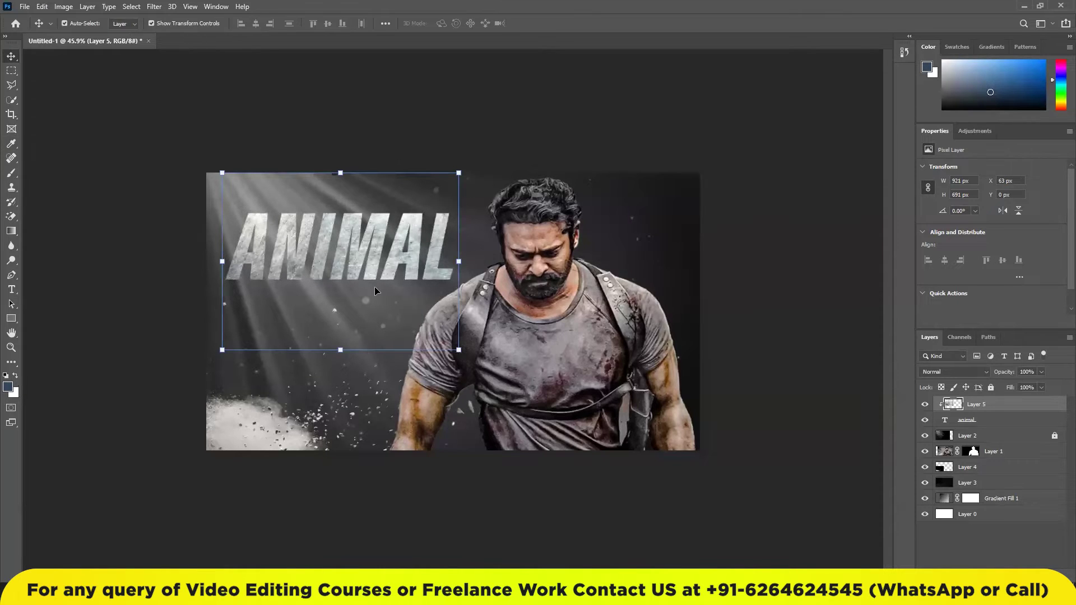
click(798, 261)
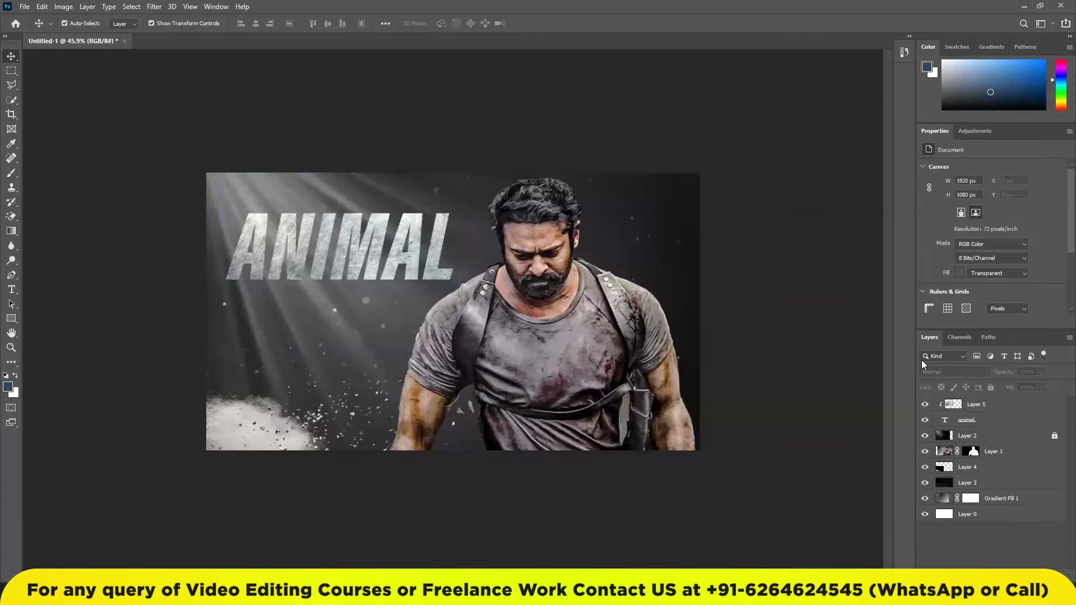
Duplicate the ANIMAL text layer and make a New 3D Extrusion from it
click(997, 421)
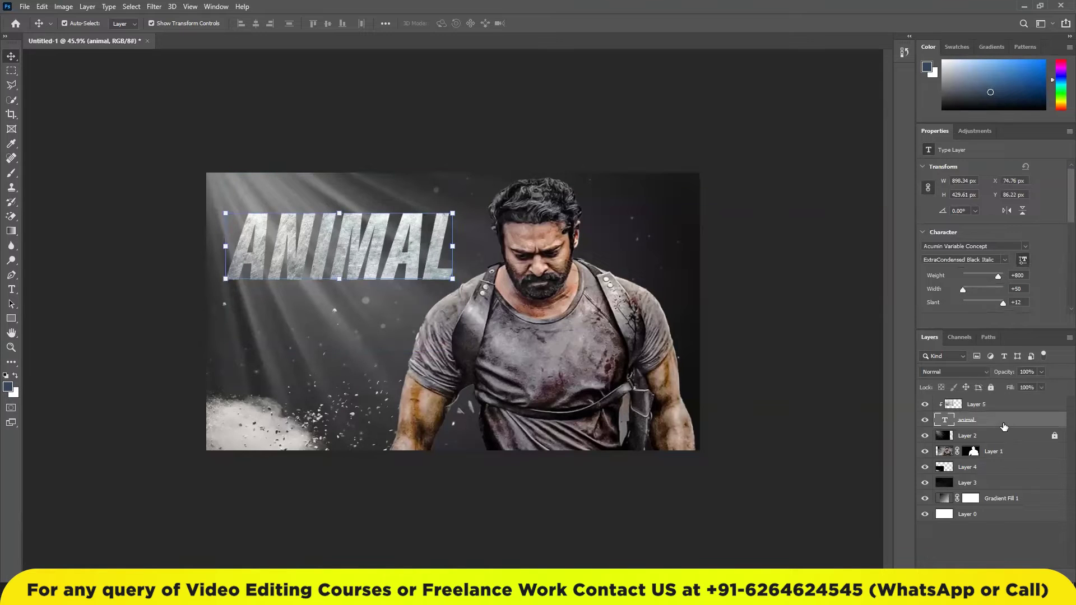
key(ctrl+j)
click(984, 438)
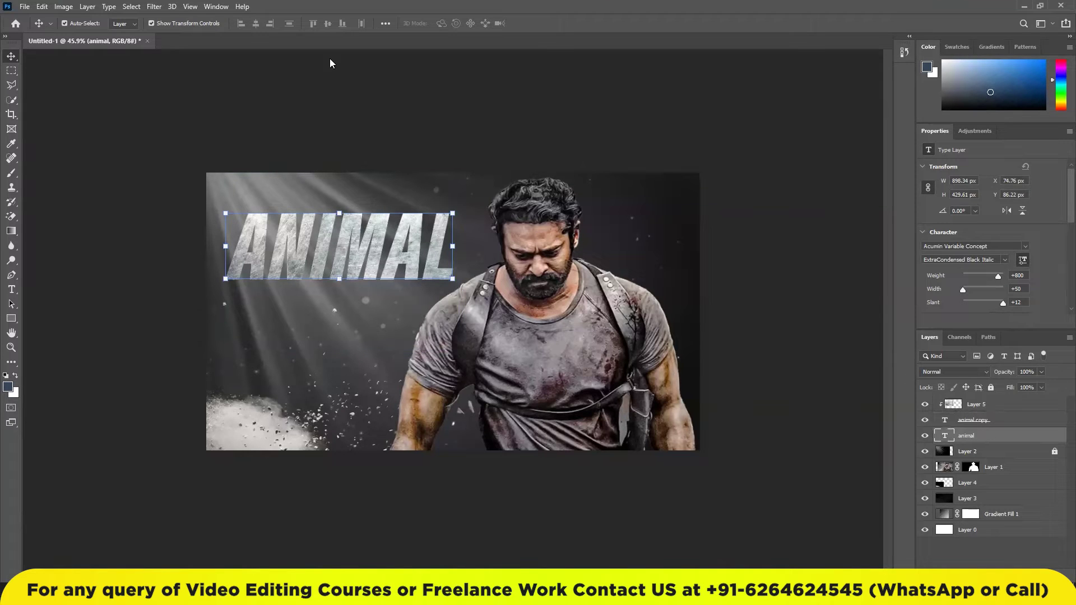
click(172, 6)
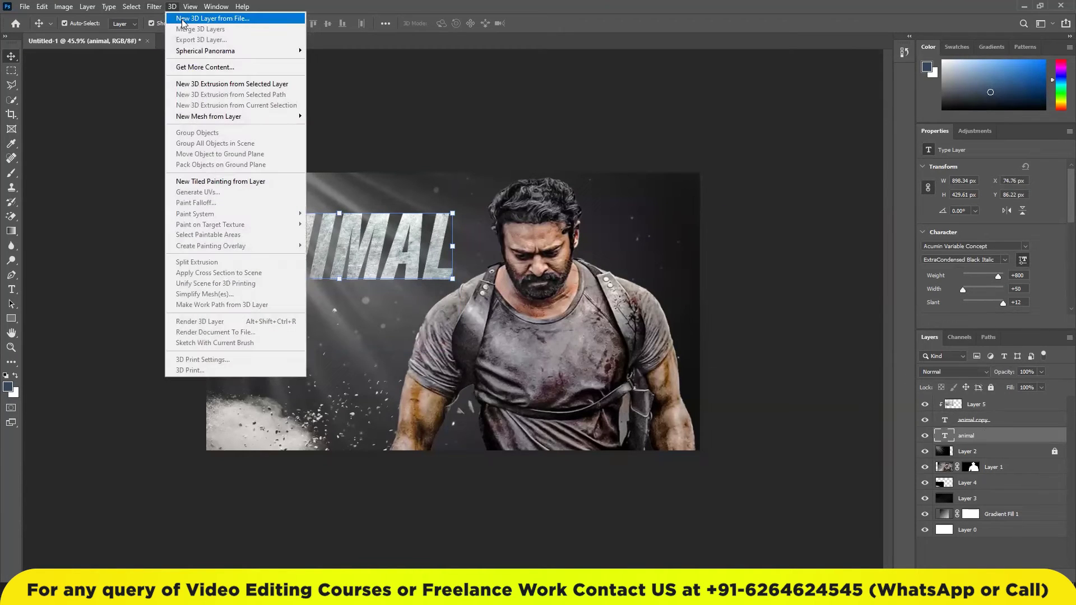
click(235, 84)
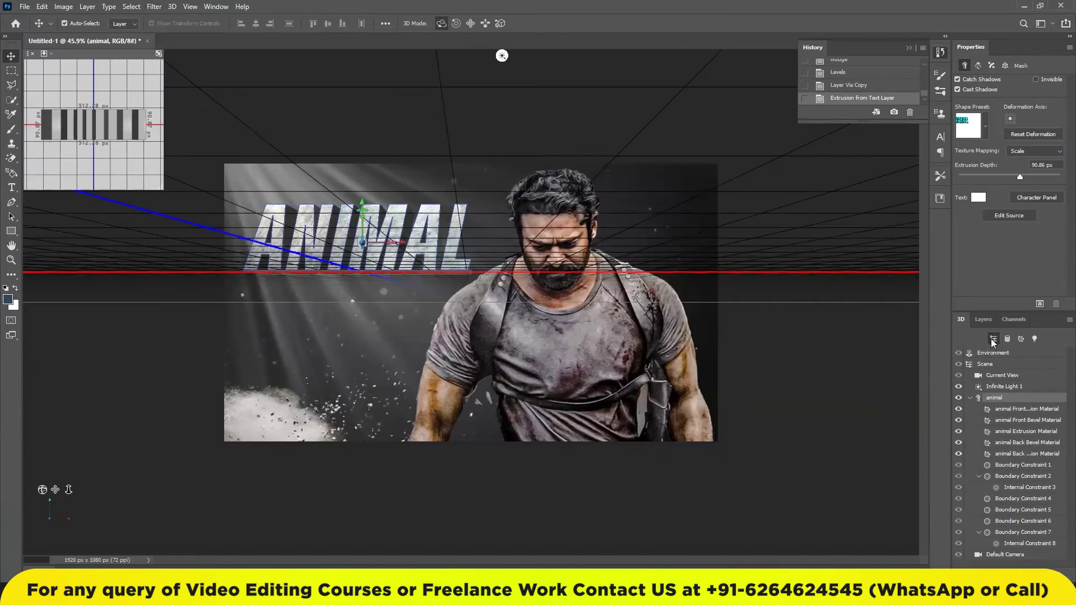
Return to the layer list, exit 3D editing, and close the History panel
click(984, 321)
key(m)
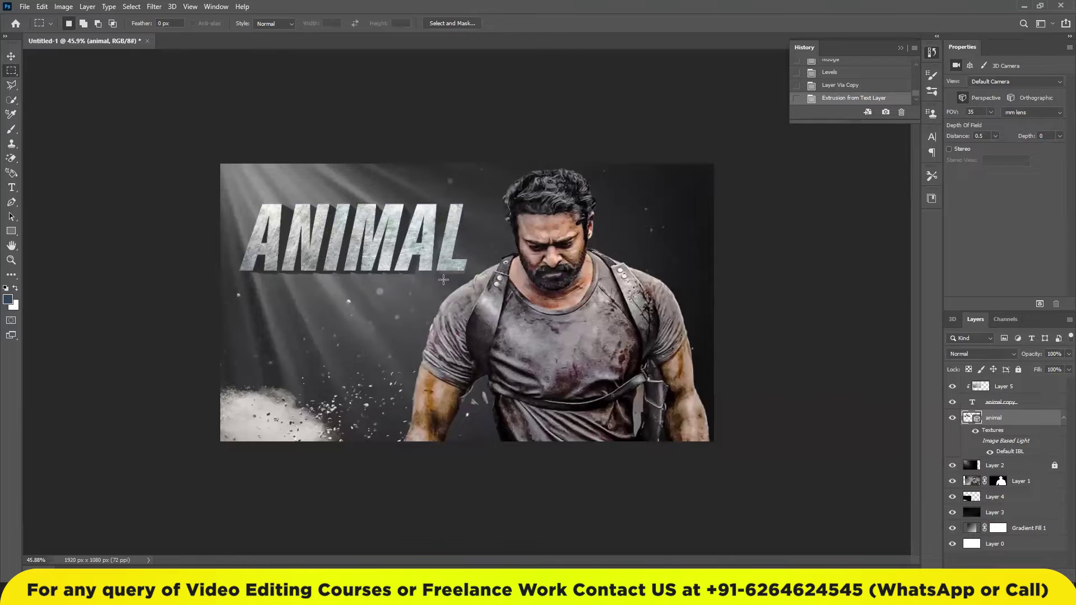
click(11, 56)
key(alt+bracketleft)
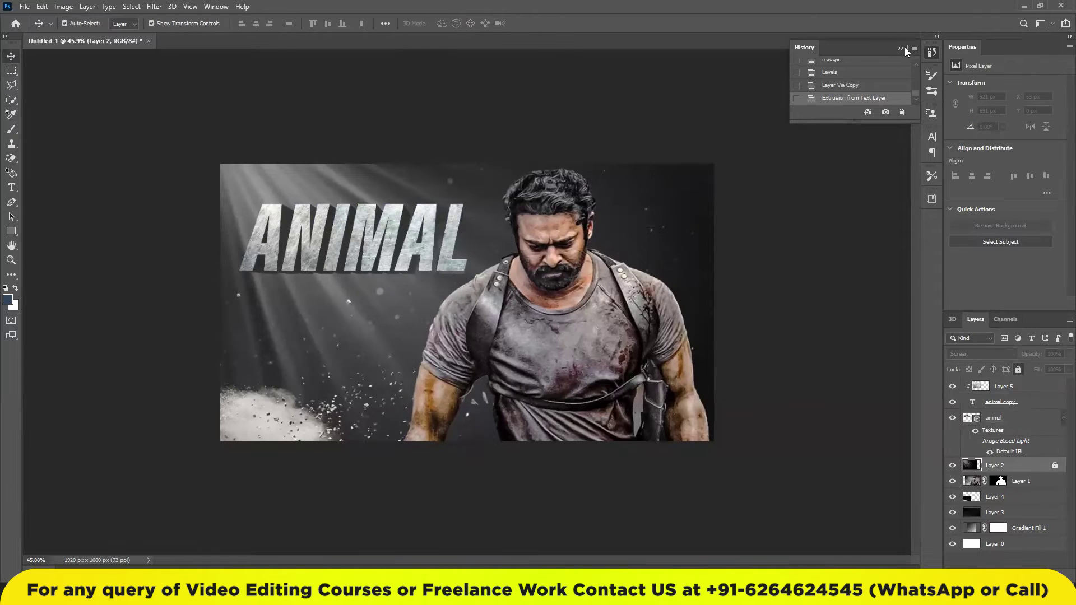
click(903, 48)
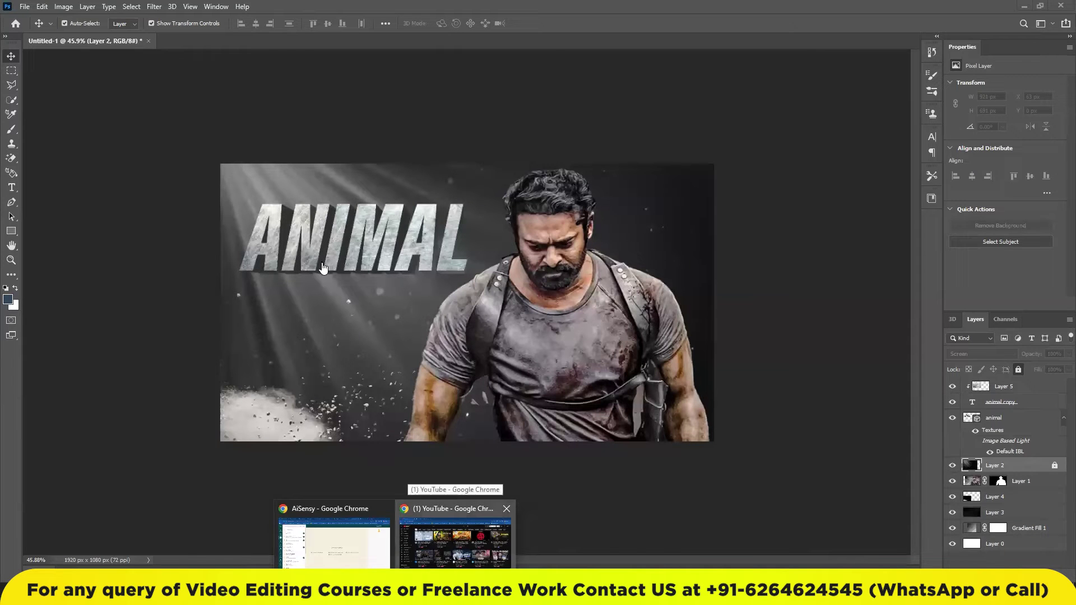
Search 'salar movie credits' in a new browser tab and select the credits text
key(ctrl+t)
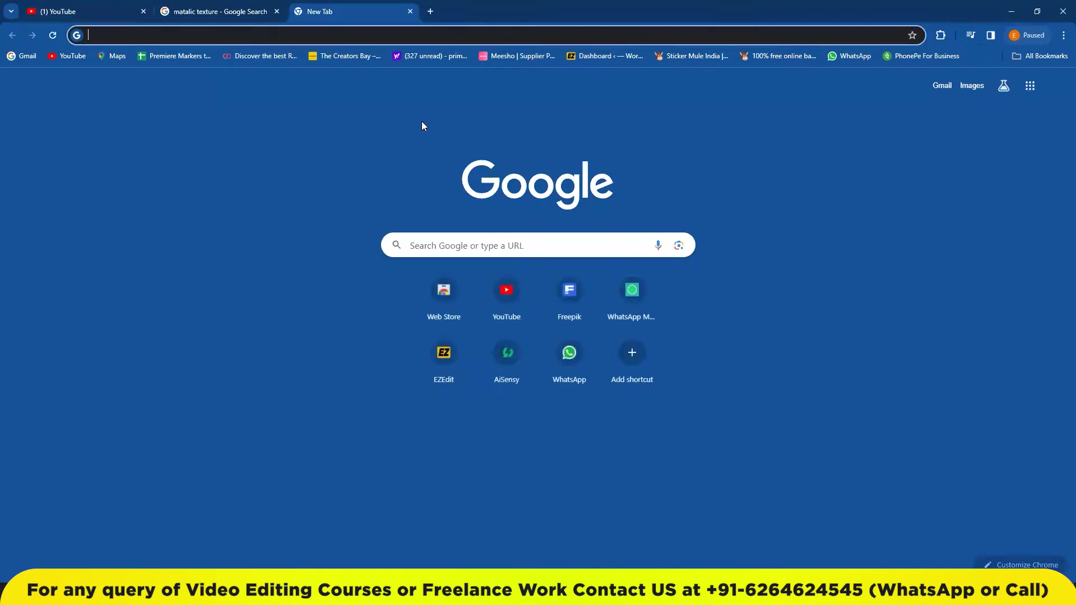
text(salar movie )
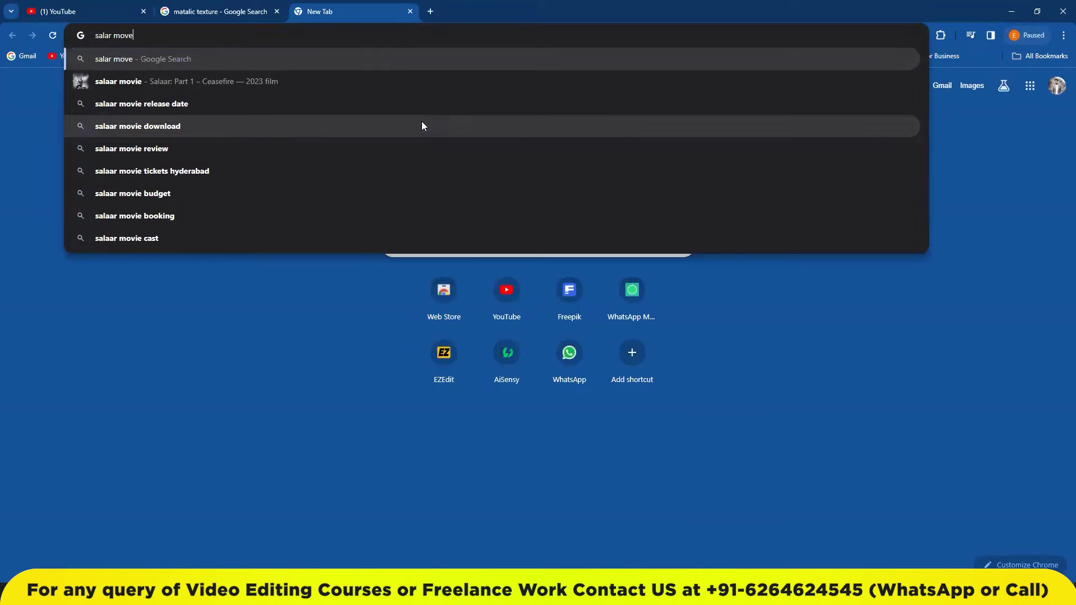
text(credits)
key(Return)
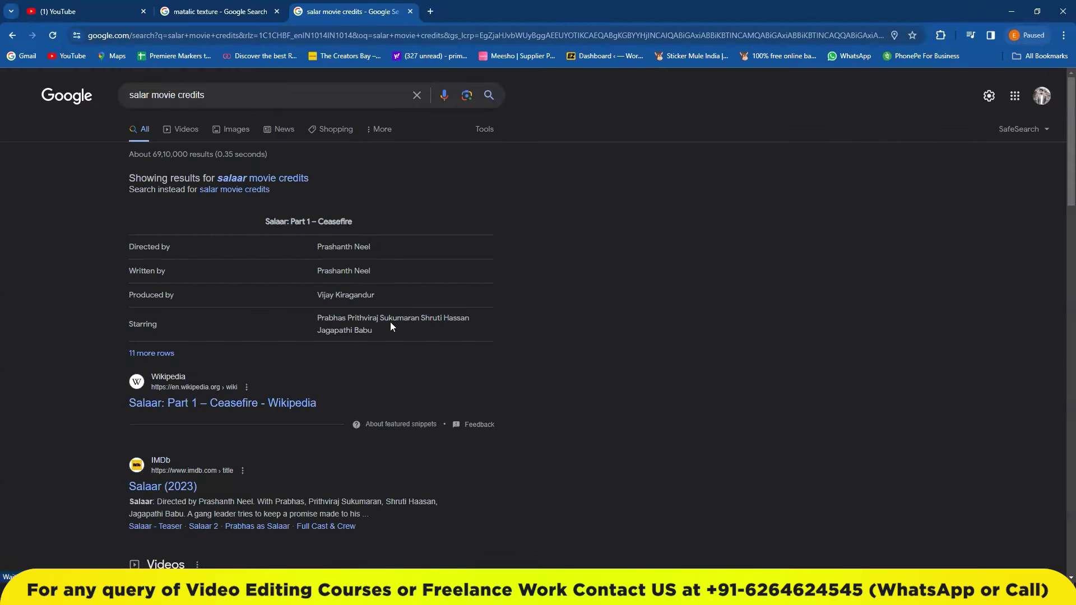
drag(370, 331, 122, 256)
Paste the credits as a text block, shrink it, and colour it light grey
key(alt+Tab)
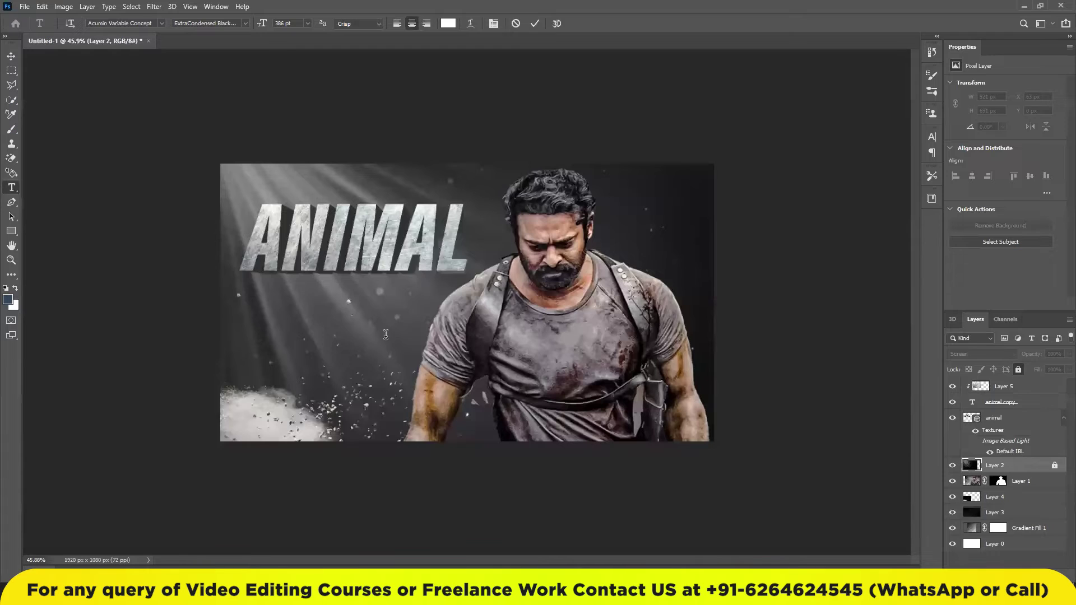
key(ctrl+v)
key(ctrl+a)
mouse_move(956, 242)
mouse_down()
mouse_move(930, 242)
mouse_move(947, 242)
mouse_up()
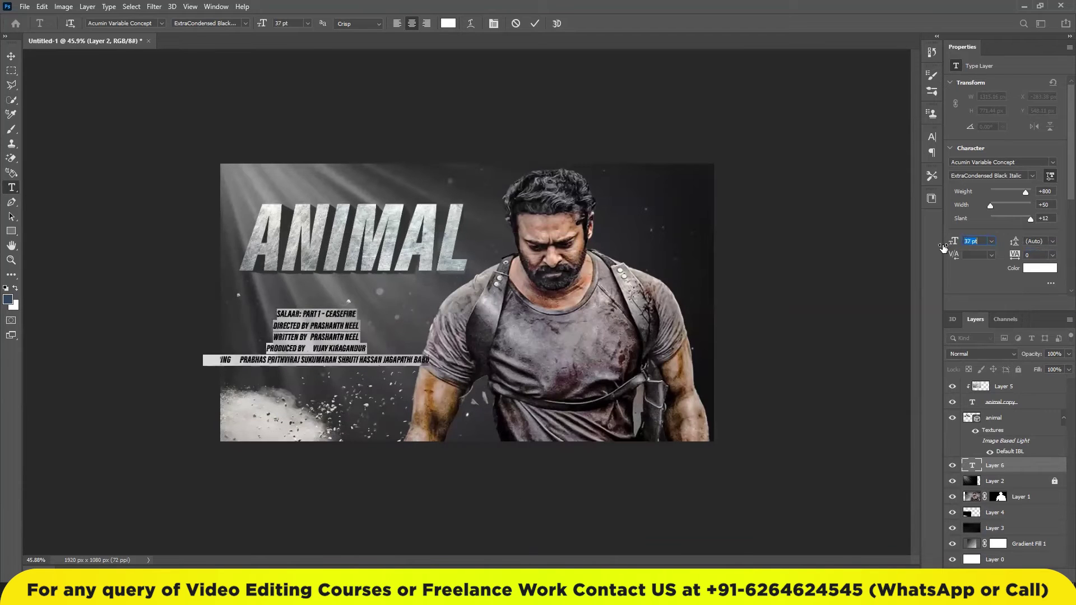
key(ctrl+Return)
click(1039, 268)
click(386, 347)
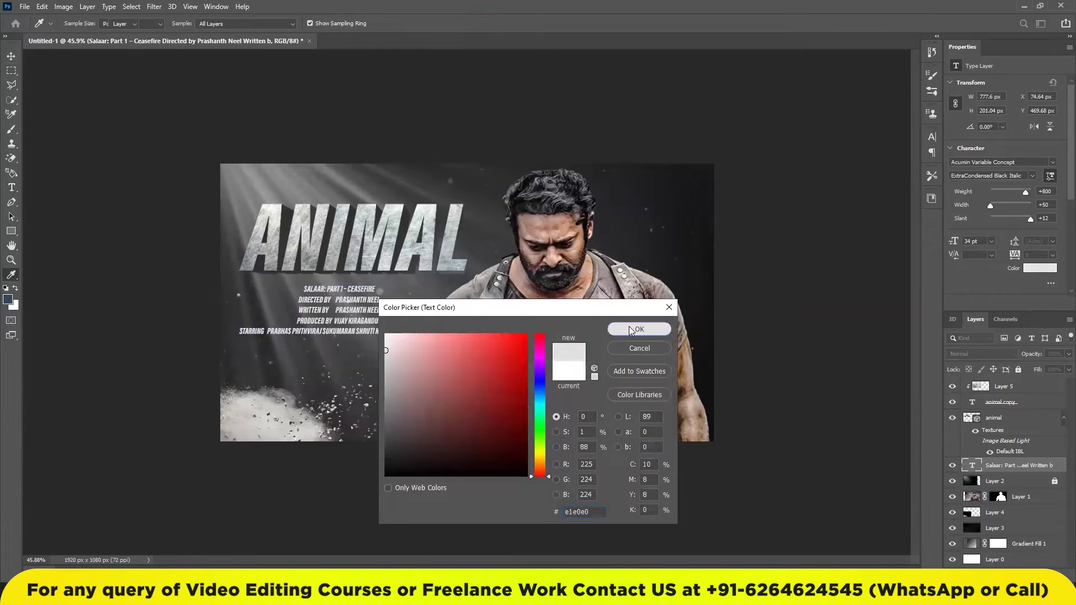
click(638, 329)
Edit the credits so SHRUTI HASSAN has its own line and WRITTEN BY joins DIRECTED BY
scroll(352, 318, up, 2)
scroll(352, 318, up, 1)
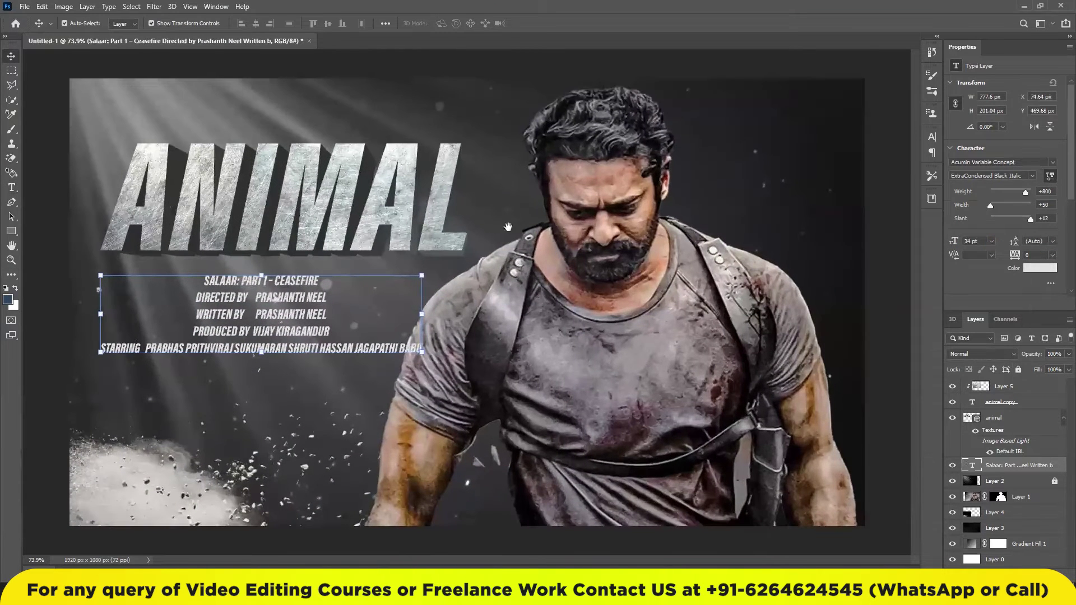
scroll(497, 263, up, 1)
scroll(485, 273, up, 1)
scroll(485, 274, up, 1)
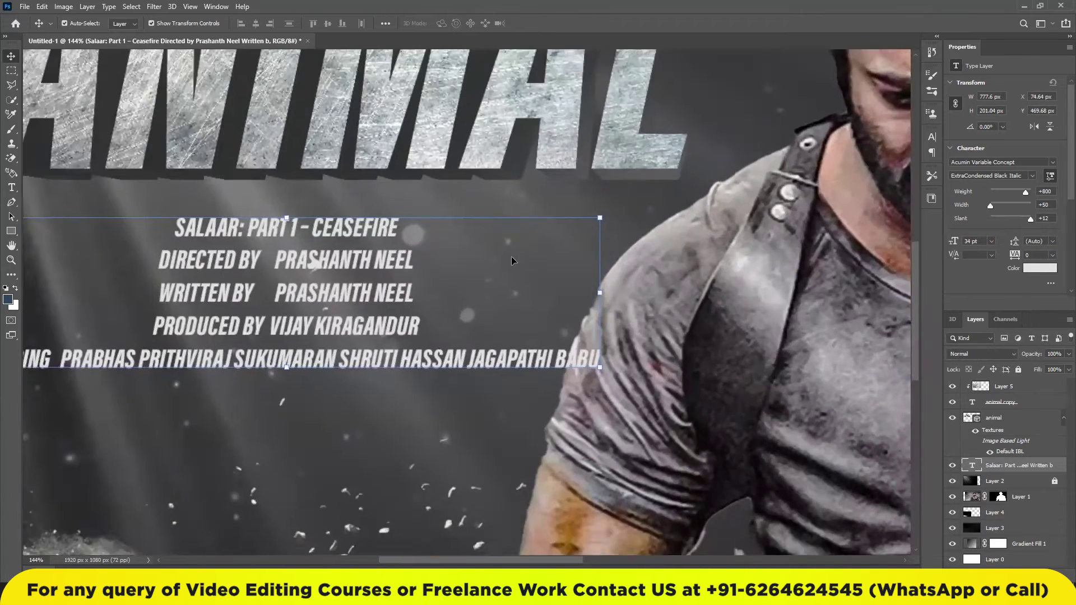
double_click(577, 299)
key(Return)
key(BackSpace)
key(ctrl+Return)
key(v)
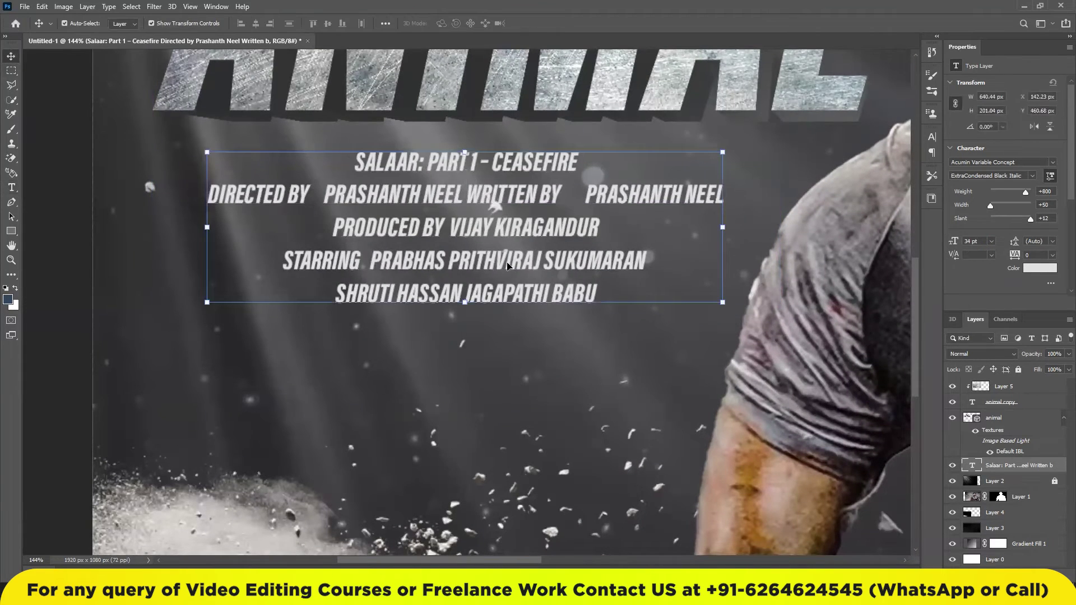
scroll(213, 319, down, 4)
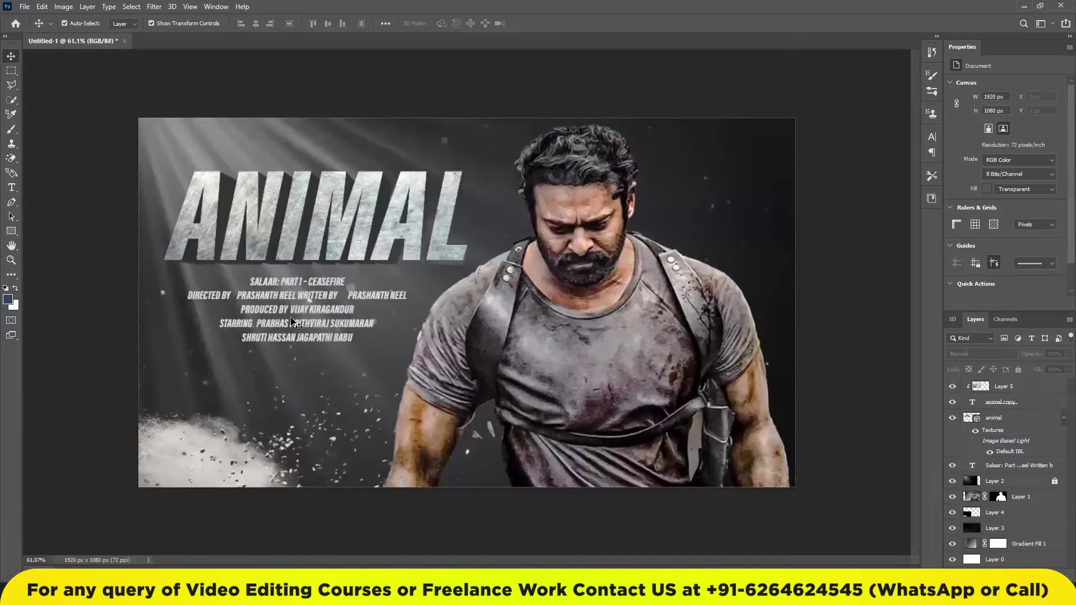
Search Google Images for 't series logo' from the metallic texture tab
click(438, 551)
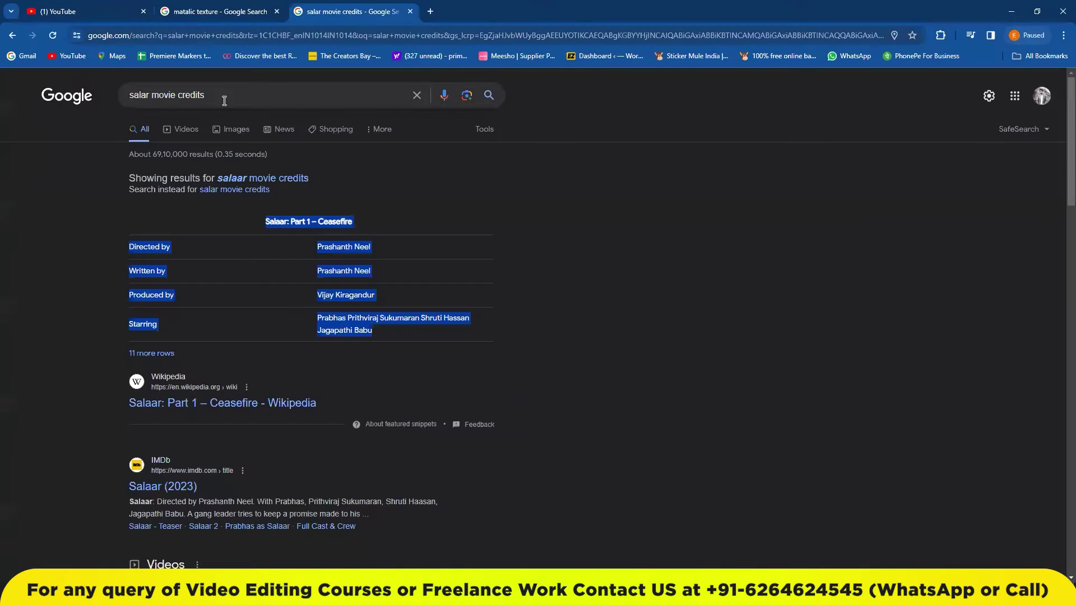
key(ctrl+shift+Tab)
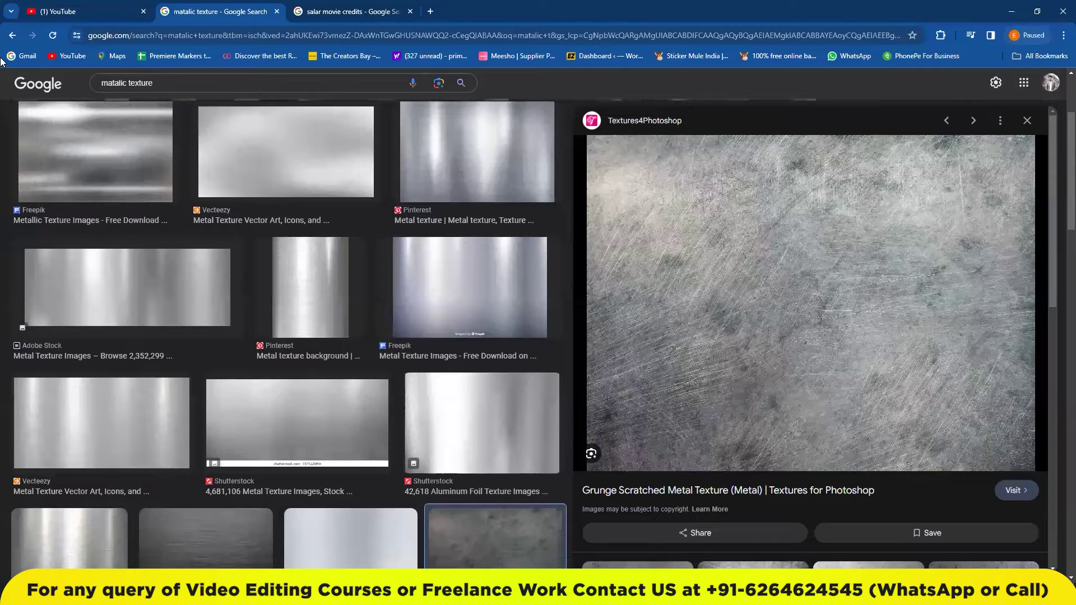
key(slash)
text(t)
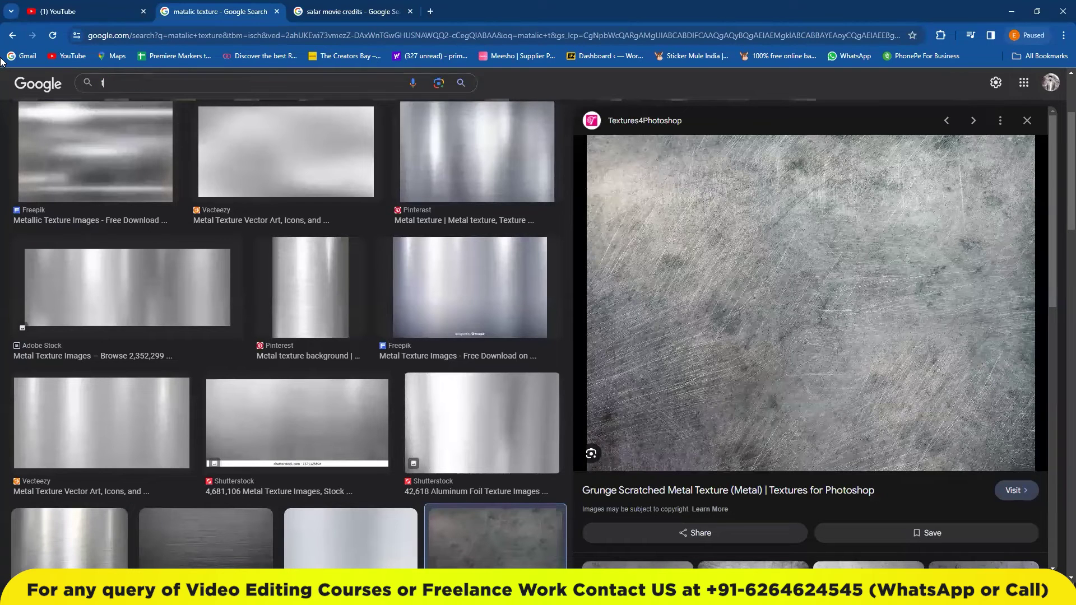
text( series logo)
key(Return)
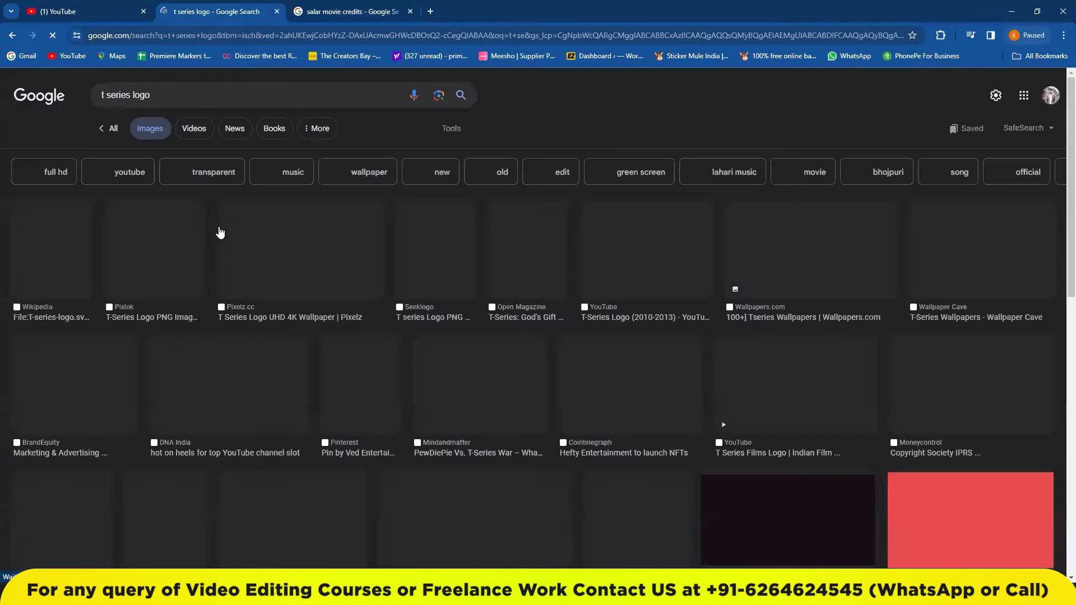
Scale the pasted T-Series logo down and place it in the poster's top-right corner
click(56, 252)
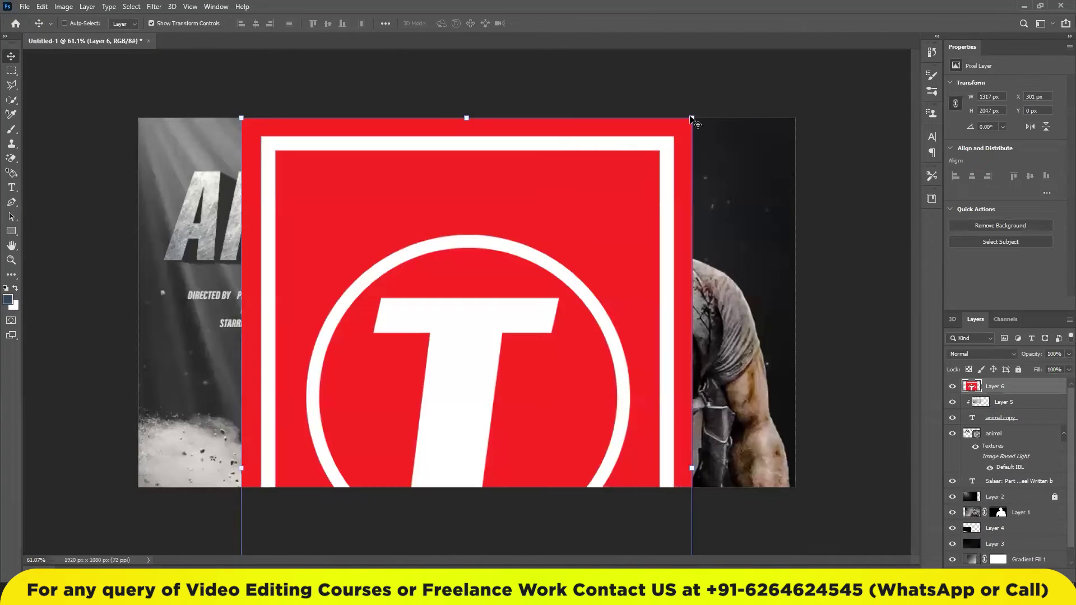
drag(547, 426, 770, 144)
key(Return)
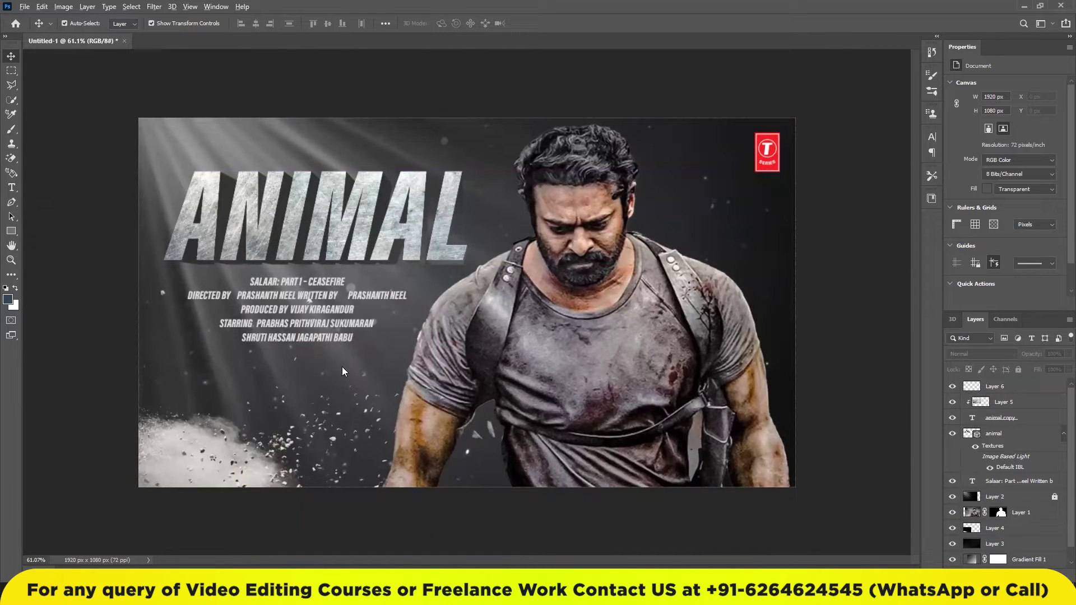
key(alt+Tab)
scroll(395, 365, down, 3)
Search Google Images for 'movie production logo'
scroll(280, 412, down, 5)
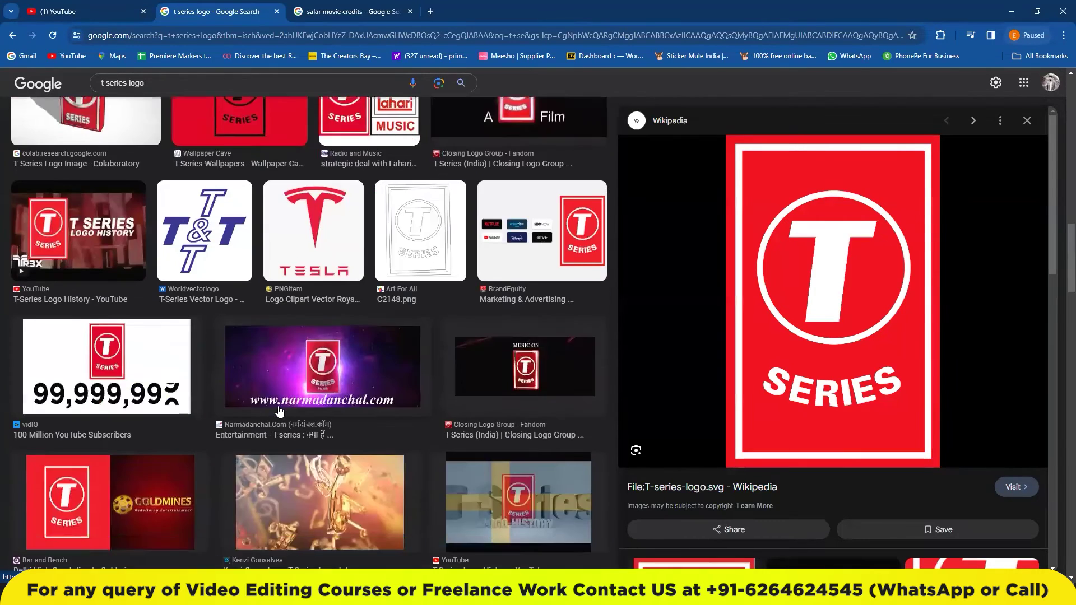
scroll(279, 411, down, 3)
scroll(279, 412, up, 5)
scroll(279, 336, up, 2)
scroll(224, 280, up, 2)
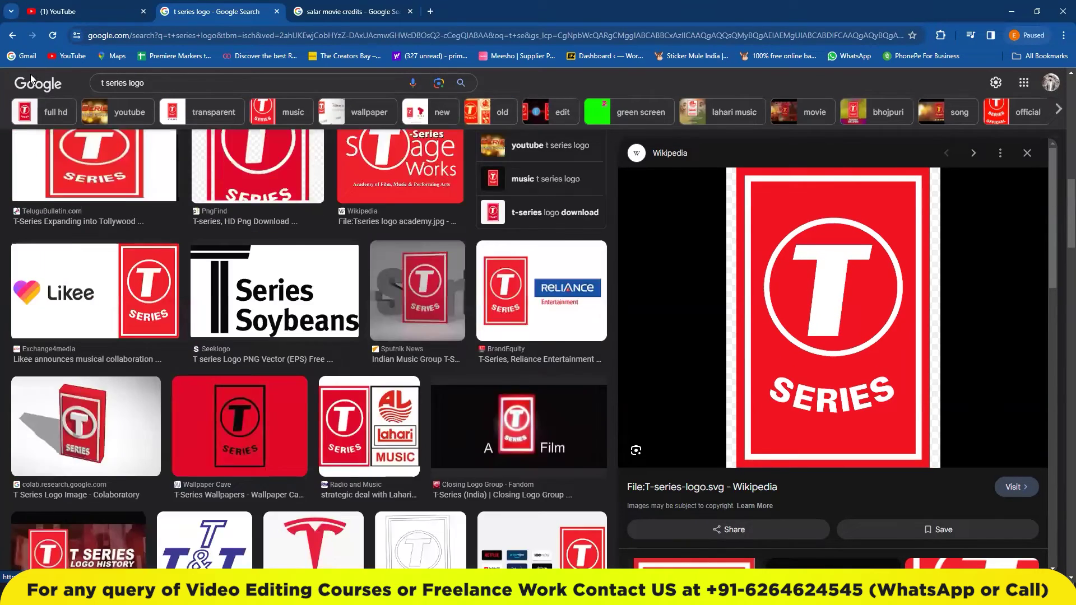
scroll(30, 78, up, 2)
text(production logo)
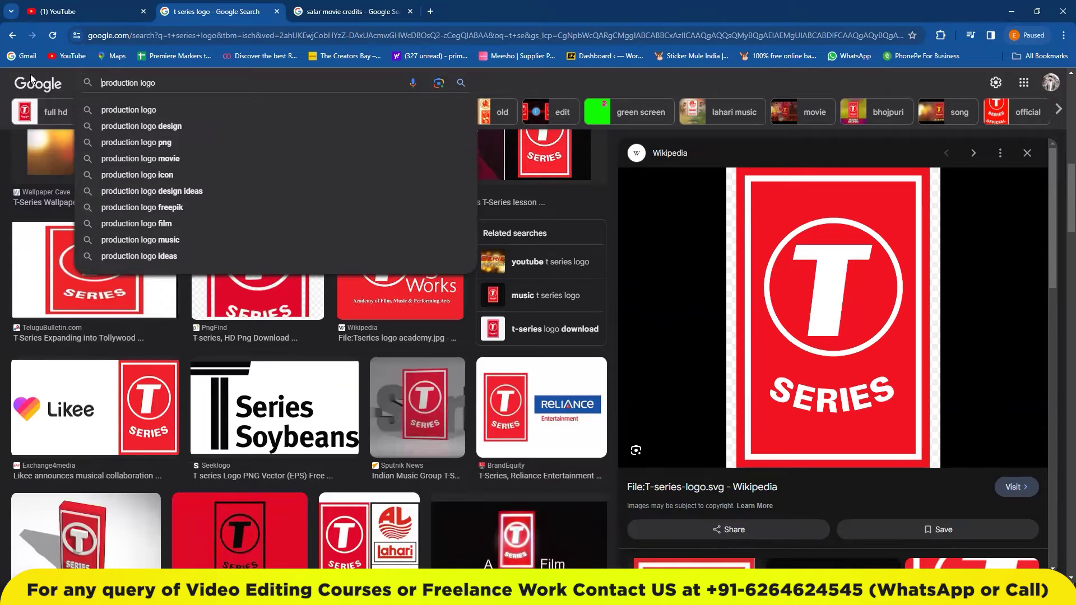
key(Home)
text(movie)
key(Return)
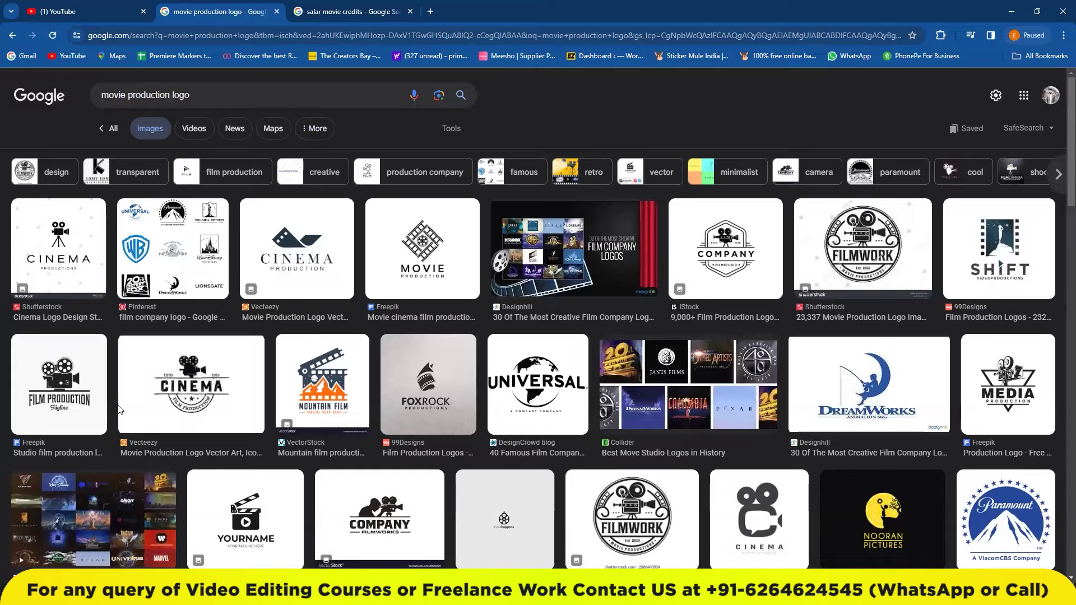
Filter results to transparent colour and copy the OVER THE MOON logo image
click(451, 128)
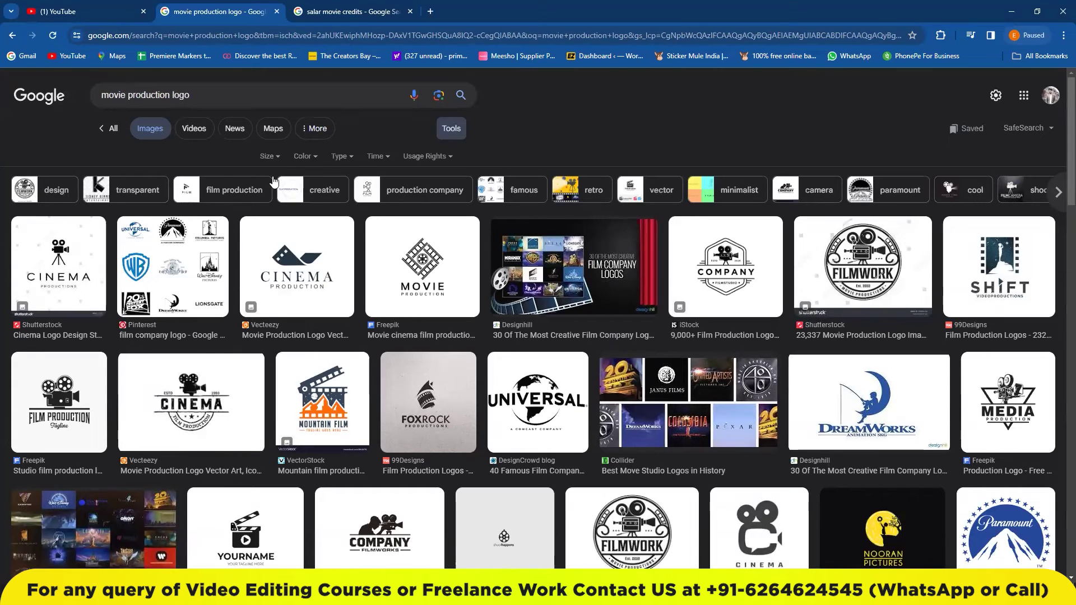
click(315, 158)
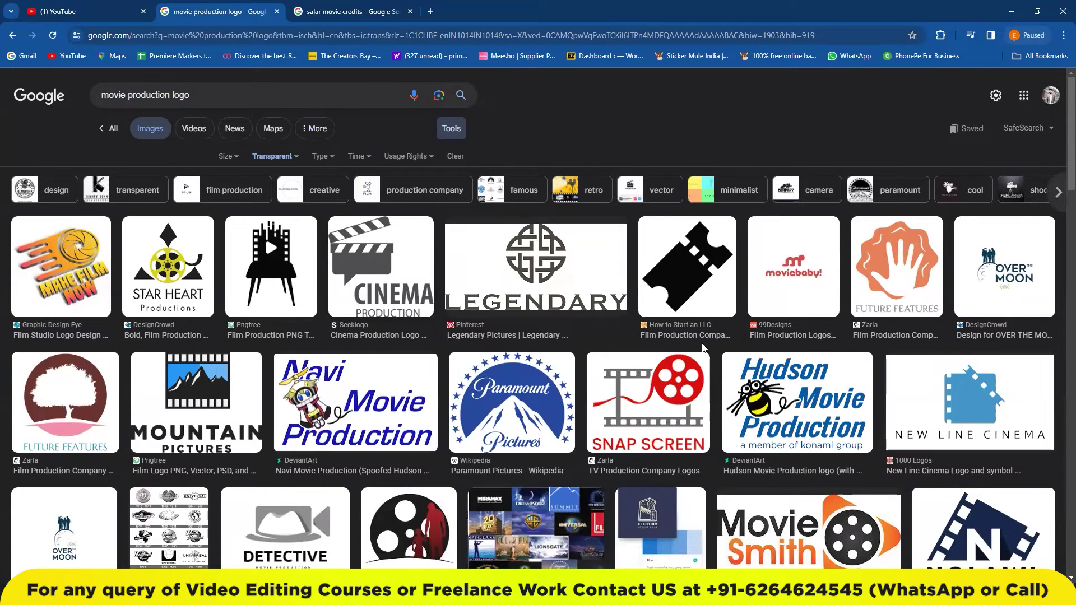
click(1004, 263)
right_click(784, 257)
click(818, 431)
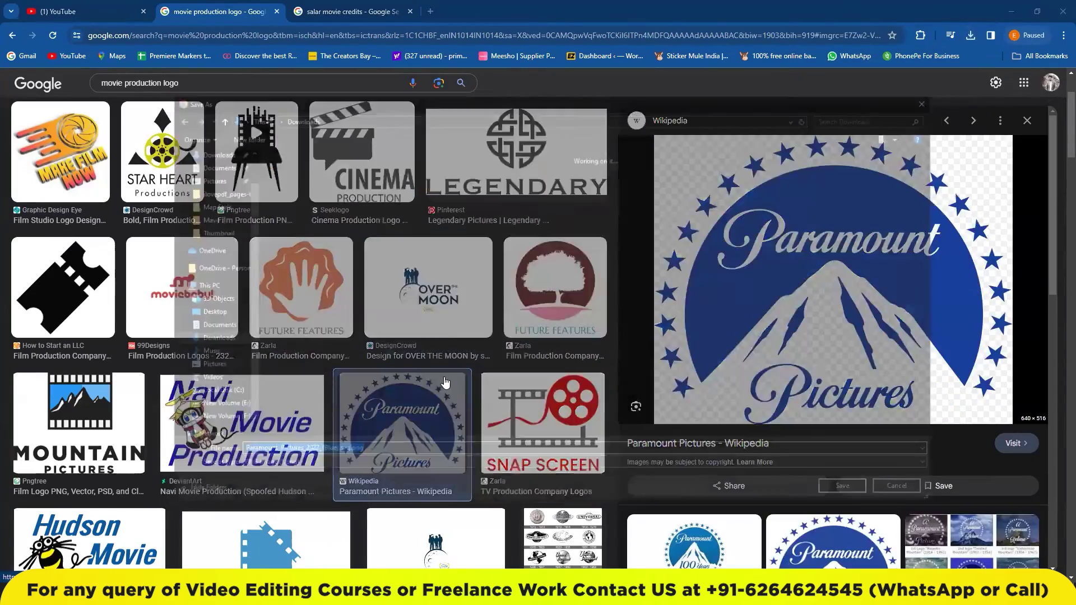
Save the Invictus Film and Detective logo images as PNGs
scroll(445, 382, down, 7)
click(247, 303)
right_click(792, 264)
click(852, 392)
click(913, 552)
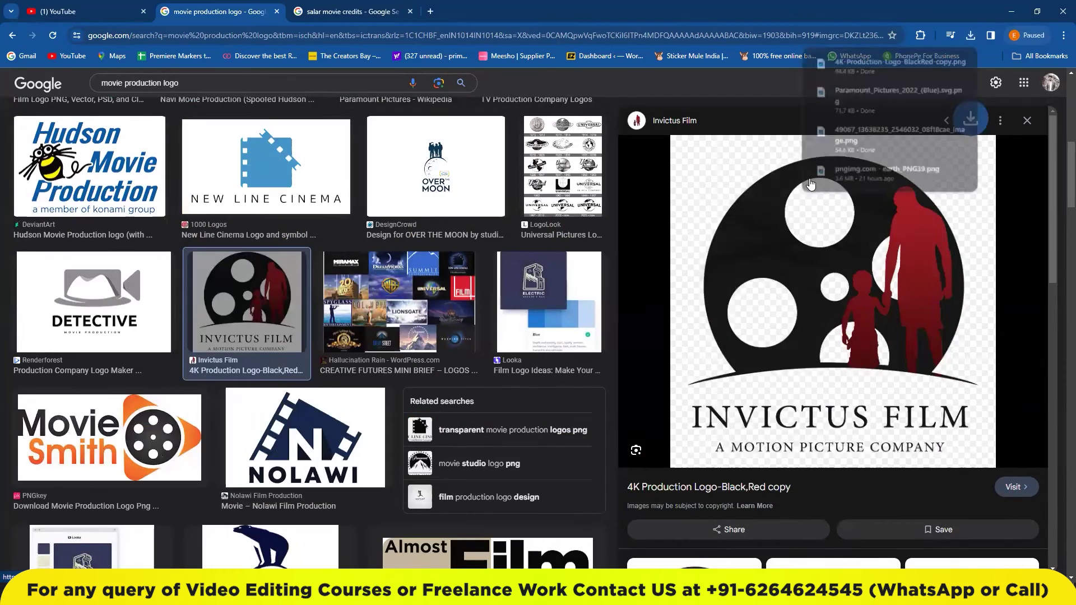
key(Left)
right_click(811, 177)
click(862, 330)
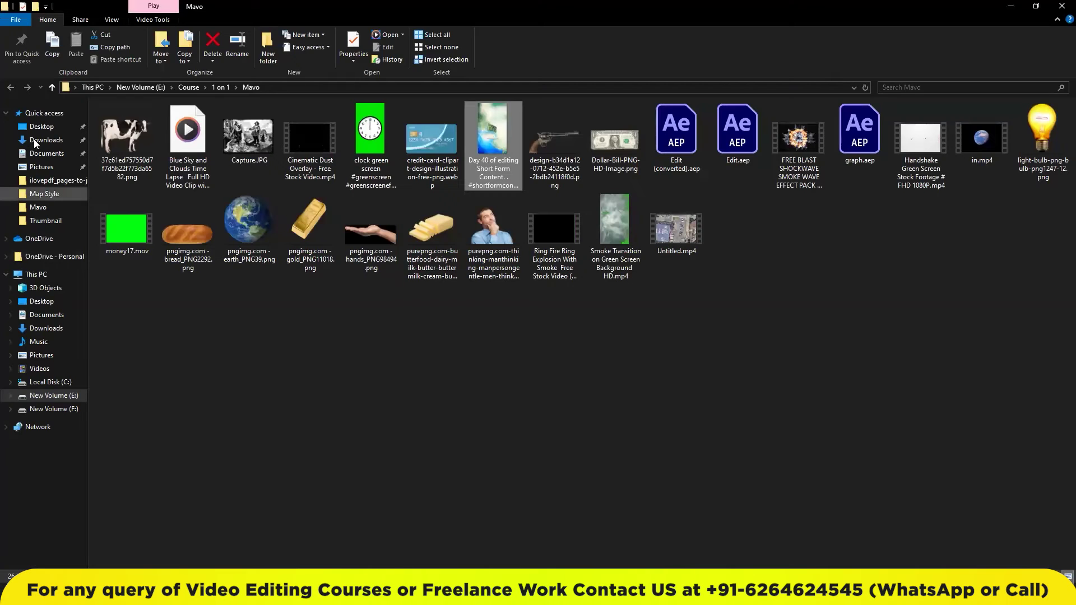
Open the Downloads folder from the Quick access pane
click(35, 141)
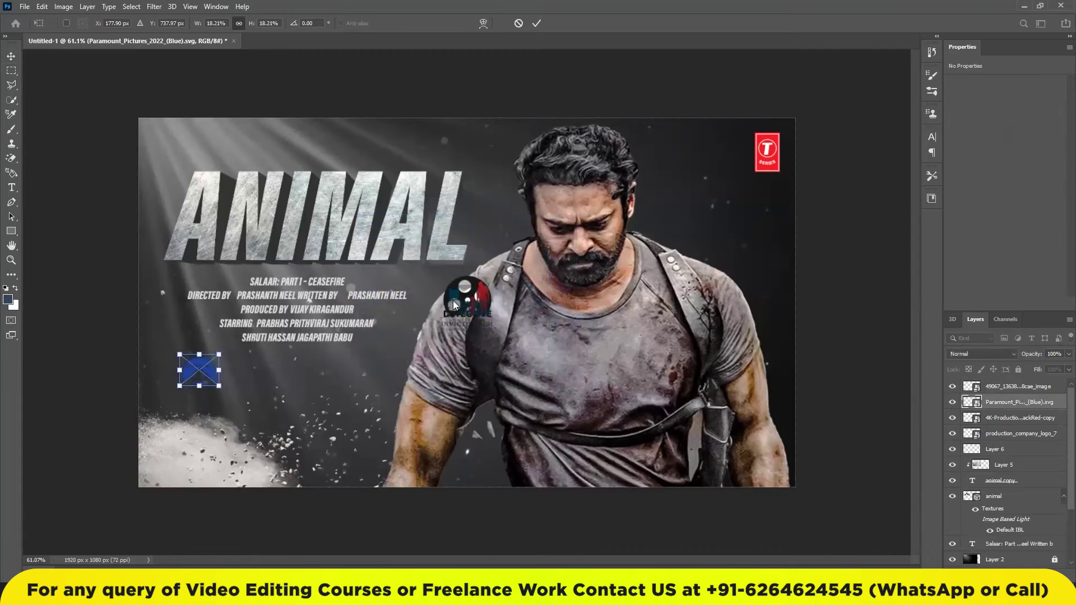
Arrange the Detective, Paramount and other logos in a row beneath the credits
mouse_move(481, 306)
mouse_down()
mouse_move(388, 342)
mouse_move(370, 370)
mouse_move(314, 370)
mouse_up()
click(307, 374)
key(ctrl+t)
key(Return)
click(198, 374)
key(ctrl+t)
drag(196, 375, 200, 374)
key(Return)
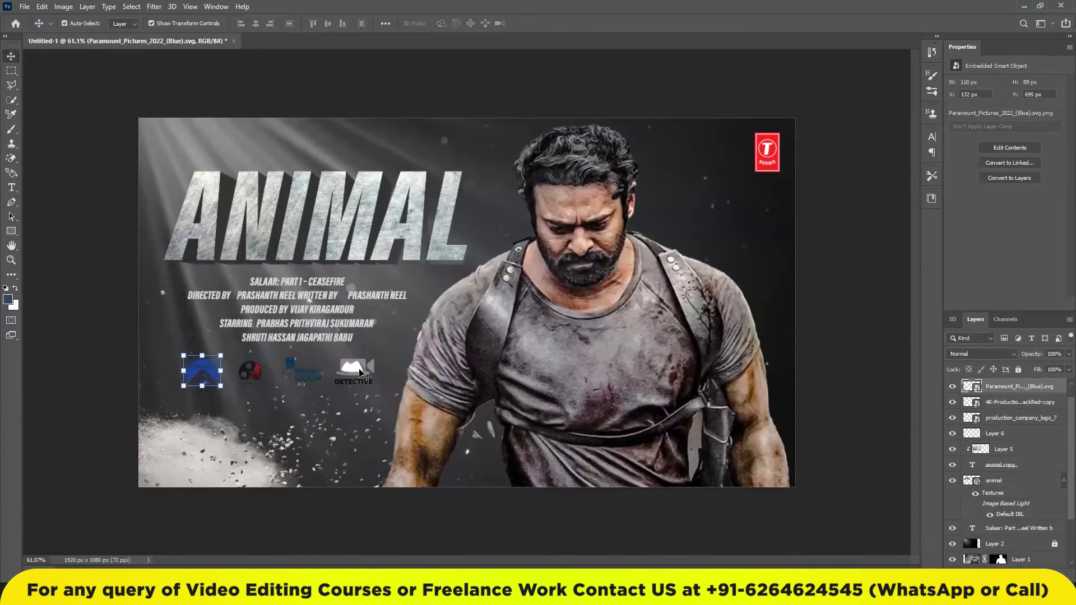
Select all four logo layers and merge them into one layer
click(359, 373)
shift+click(317, 384)
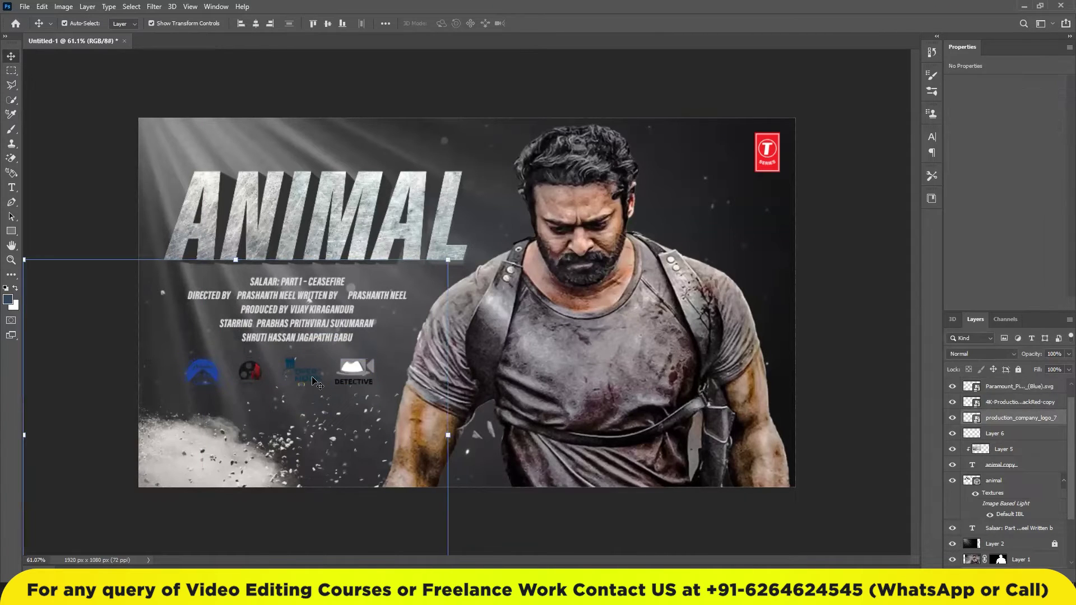
click(372, 382)
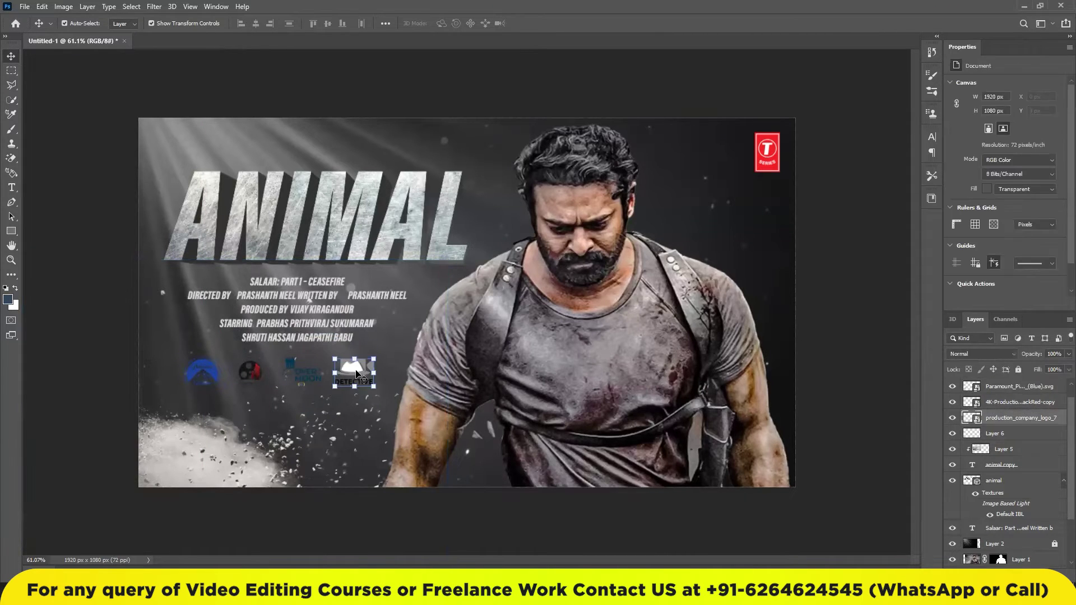
shift+click(305, 373)
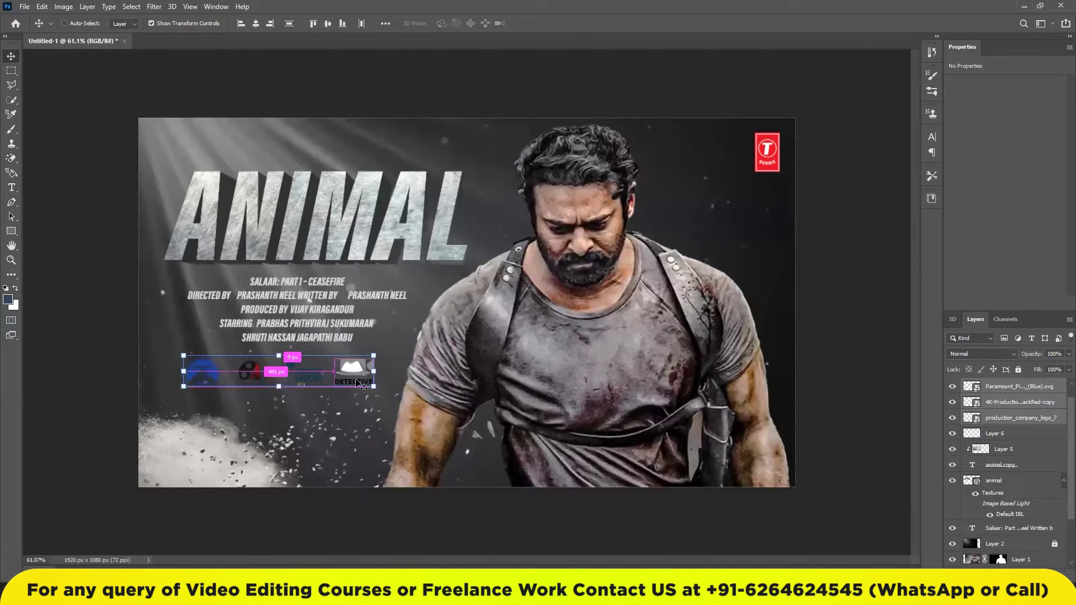
key(ctrl+e)
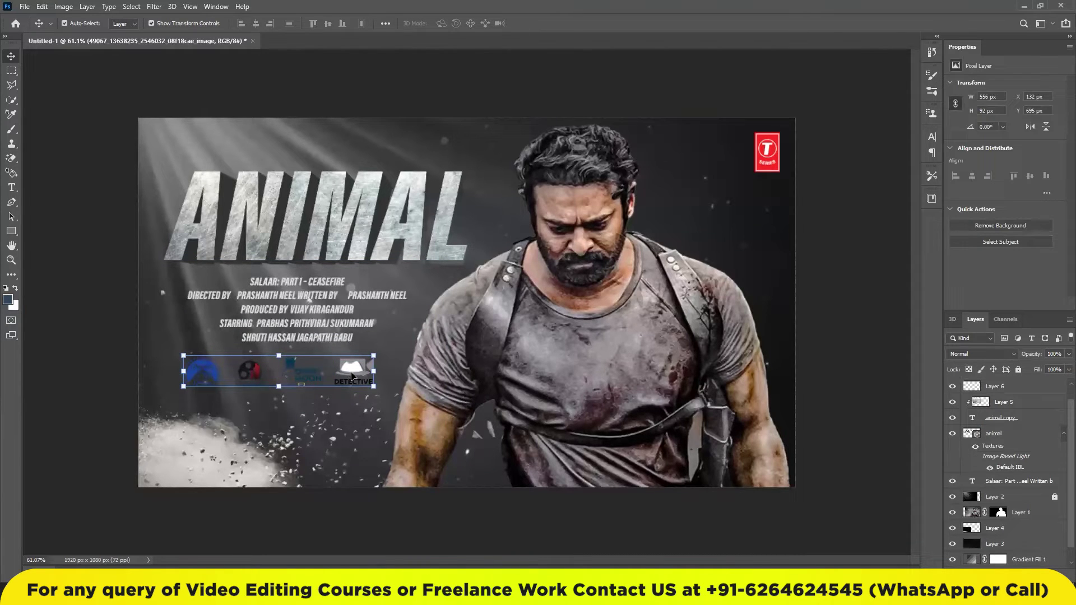
Apply an f9f7f1 Color Overlay sampled from the ANIMAL title, then shrink the logo strip slightly
click(978, 574)
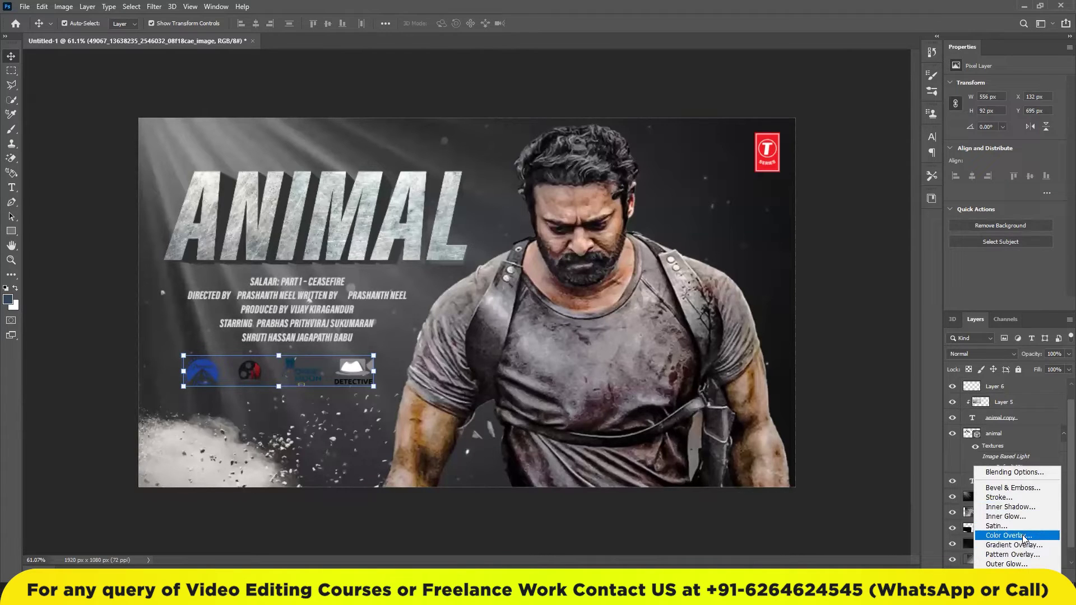
click(1022, 535)
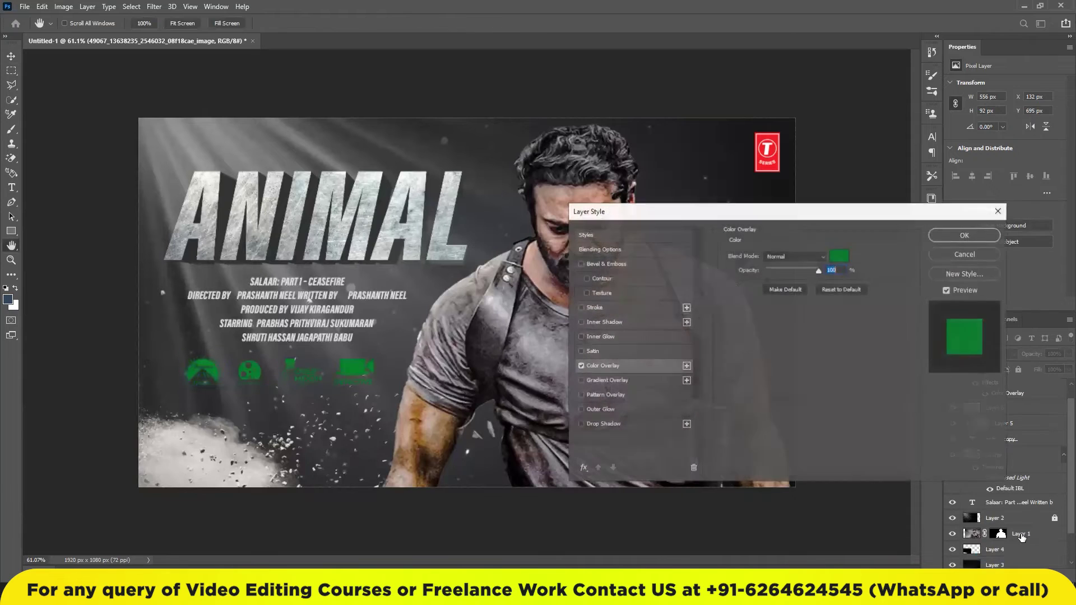
click(838, 256)
click(208, 196)
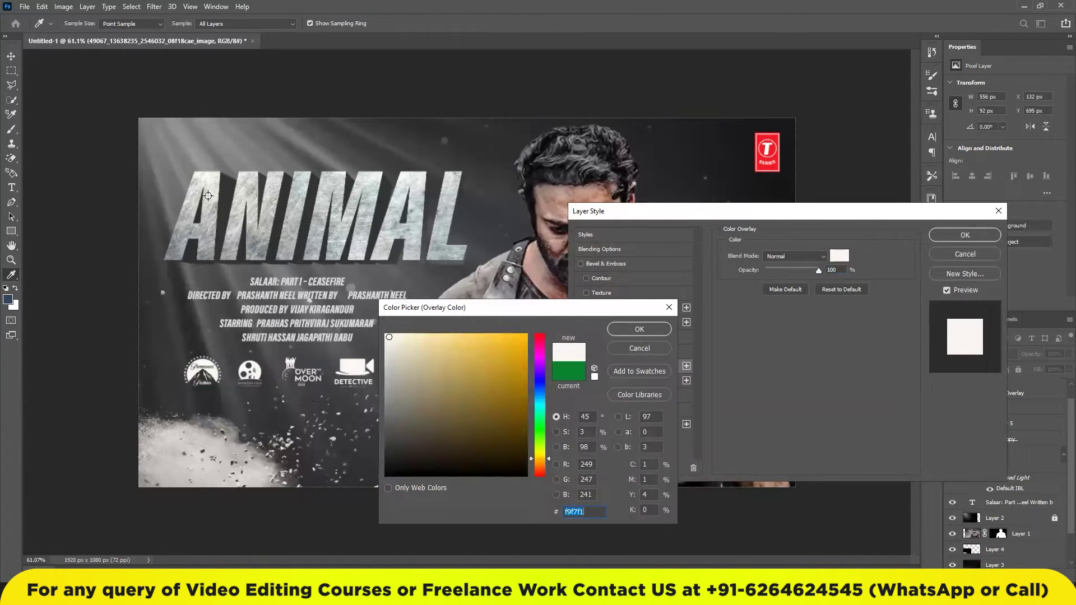
click(640, 329)
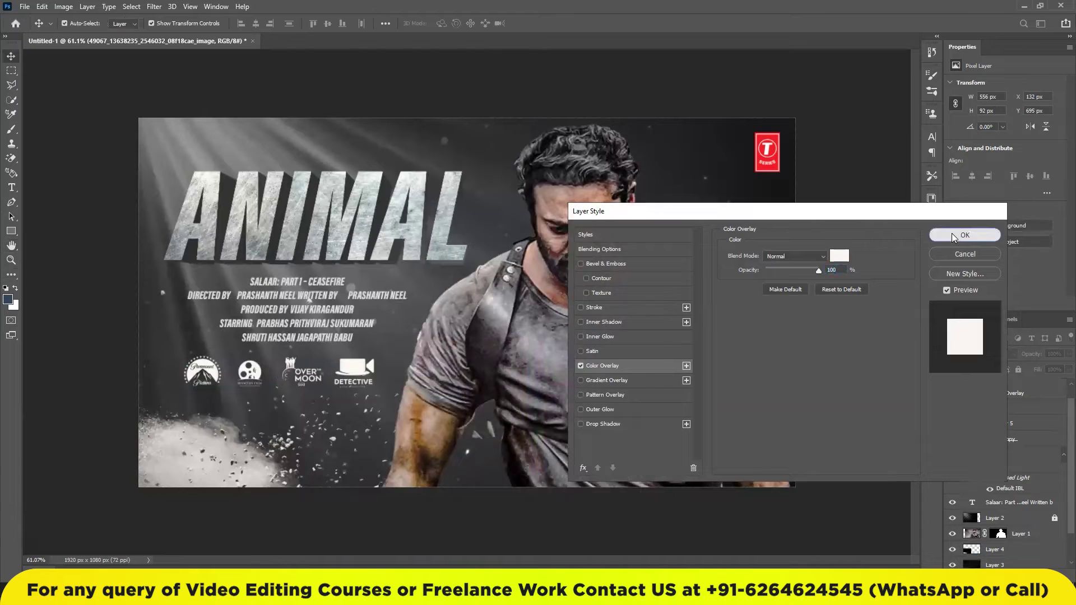
click(965, 235)
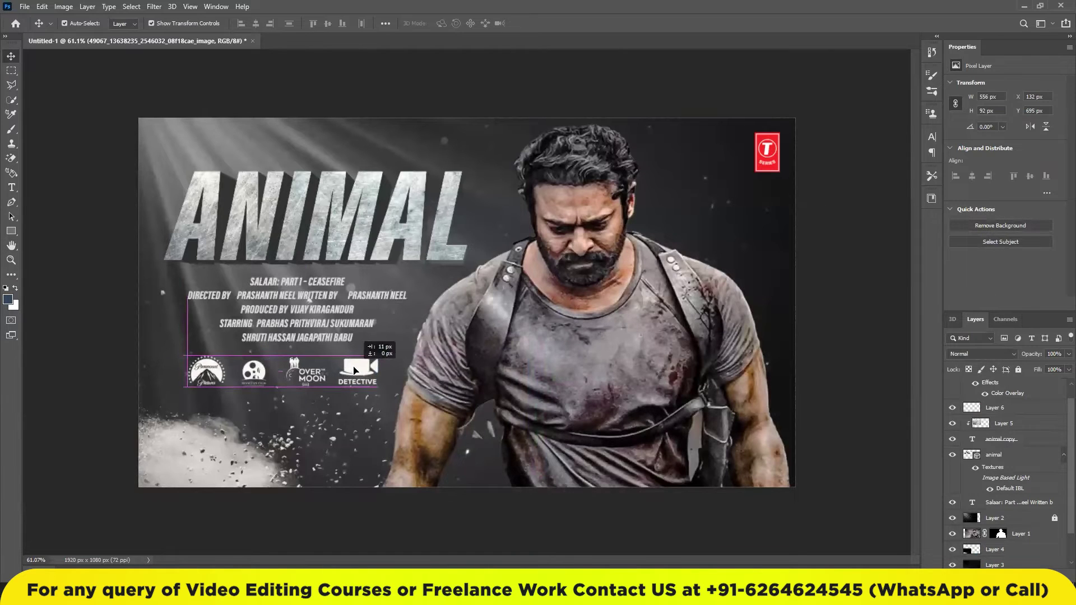
drag(374, 356, 371, 356)
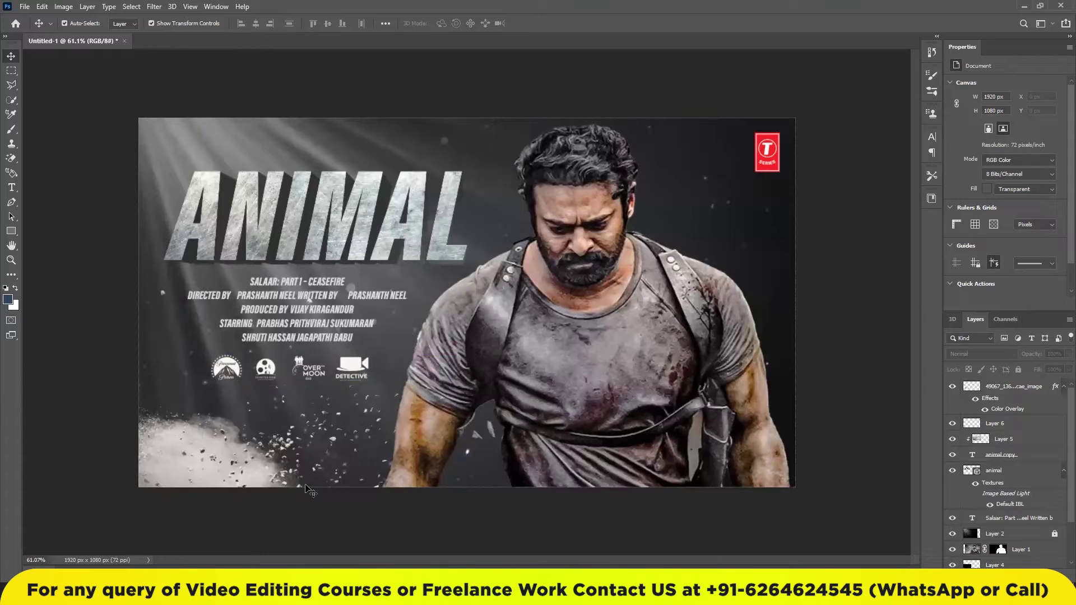
Nudge the smoke layer right and try a first drop shadow on Layer 1, then cancel it
drag(255, 464, 320, 463)
click(975, 320)
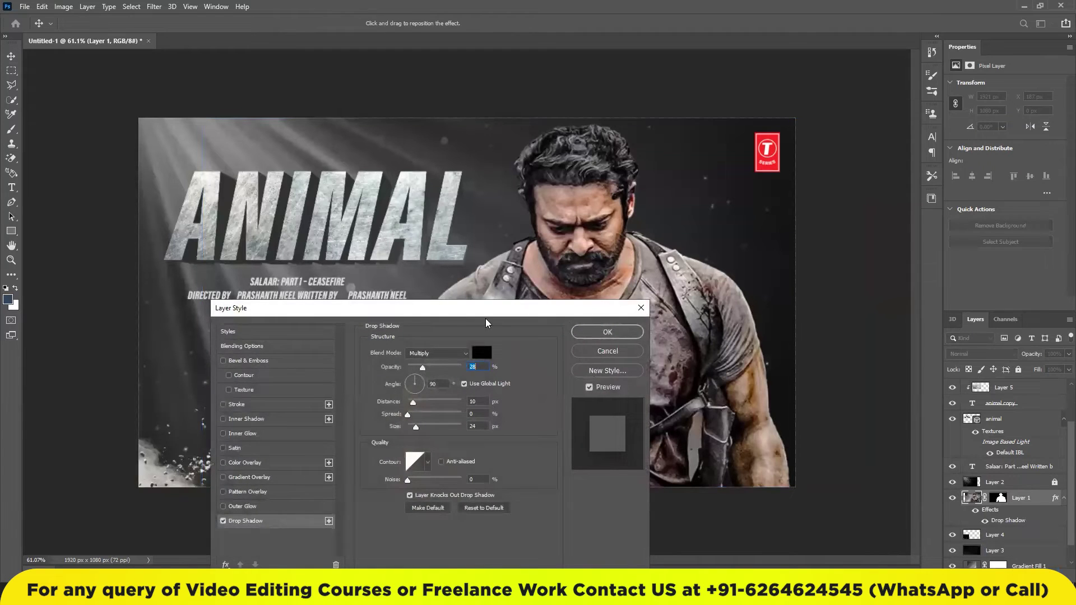
drag(485, 318, 180, 241)
drag(107, 324, 125, 330)
key(Escape)
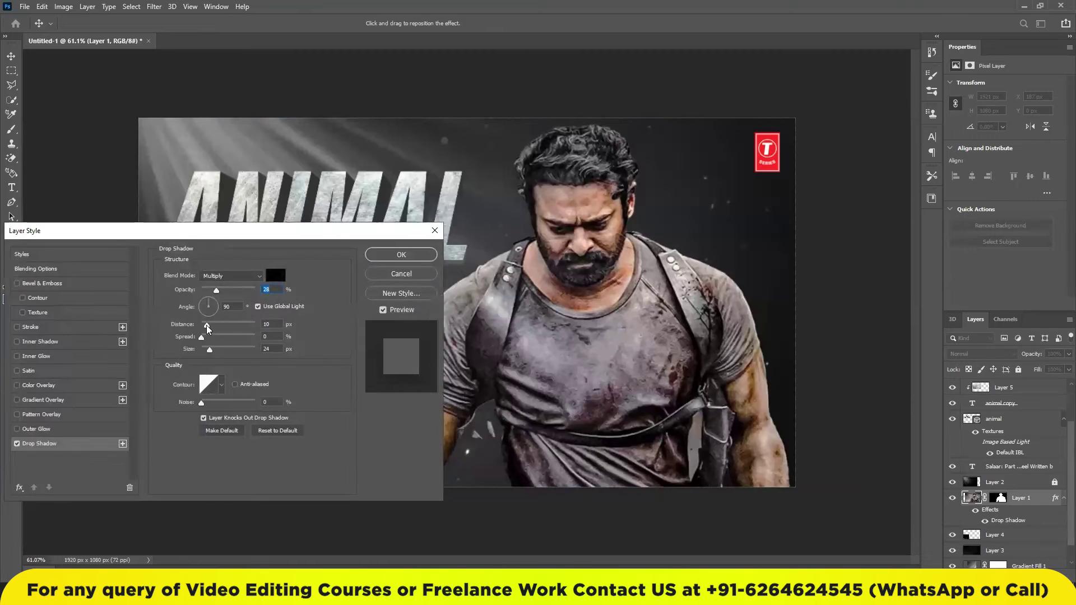
Give the actor a drop shadow of 82% opacity, 28 px distance and 114 px size
drag(217, 330, 222, 329)
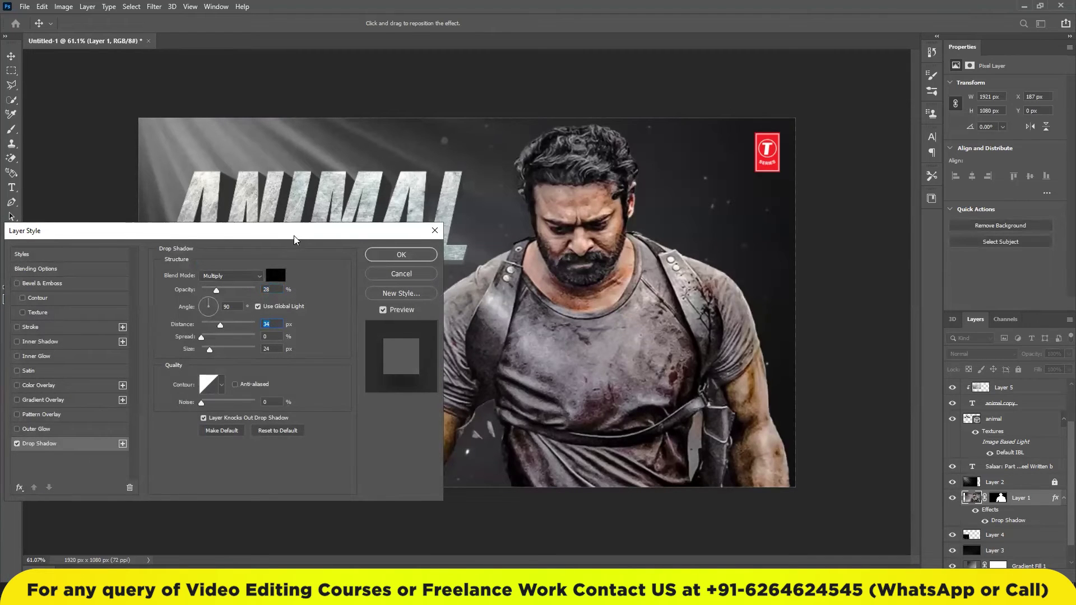
drag(295, 240, 155, 200)
drag(77, 249, 407, 425)
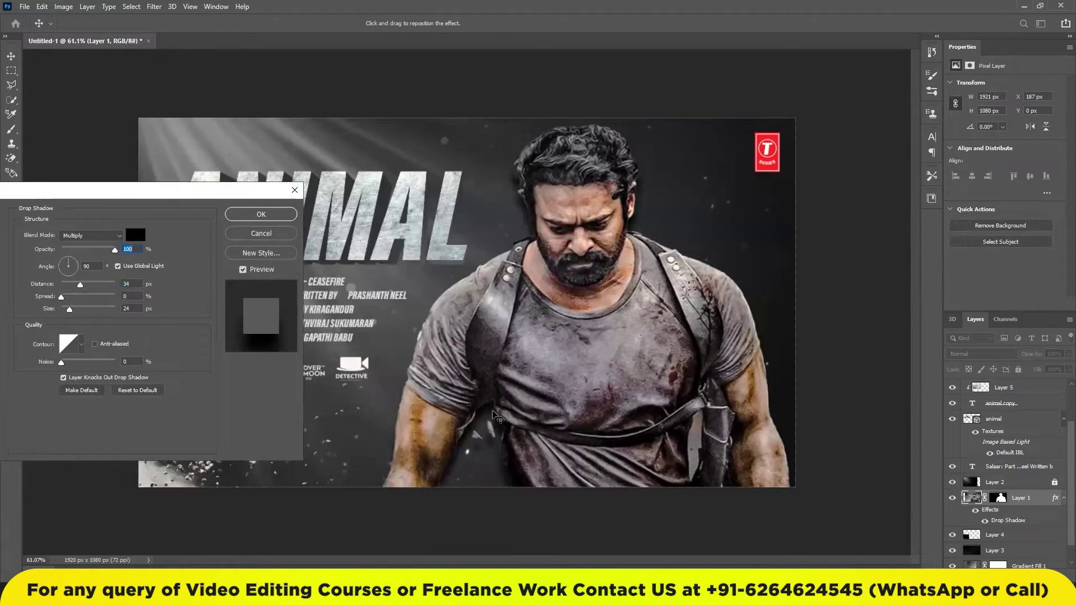
drag(80, 285, 74, 310)
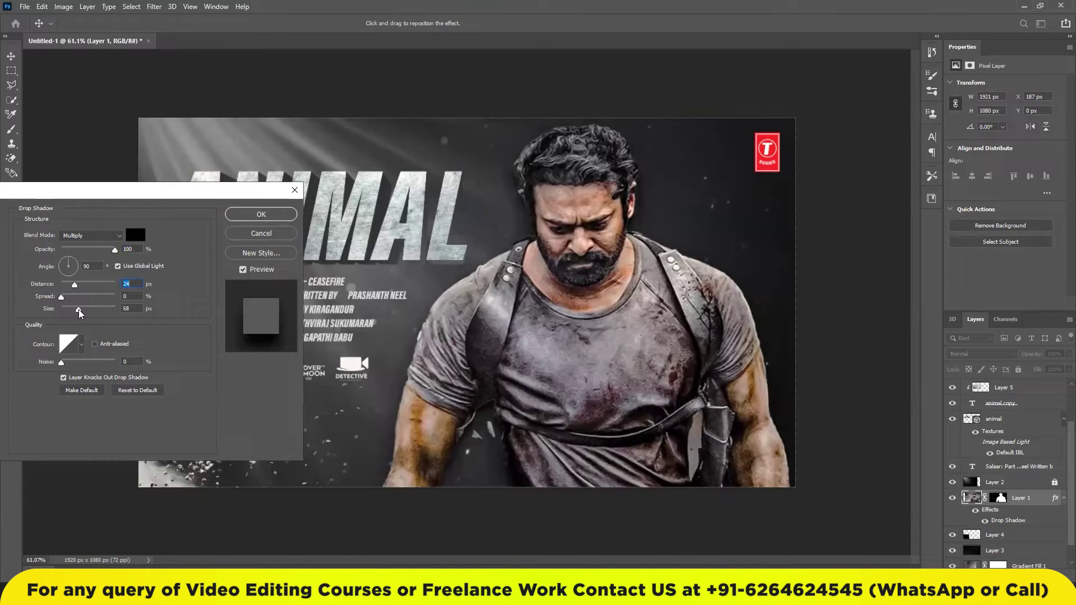
drag(80, 311, 78, 286)
click(106, 252)
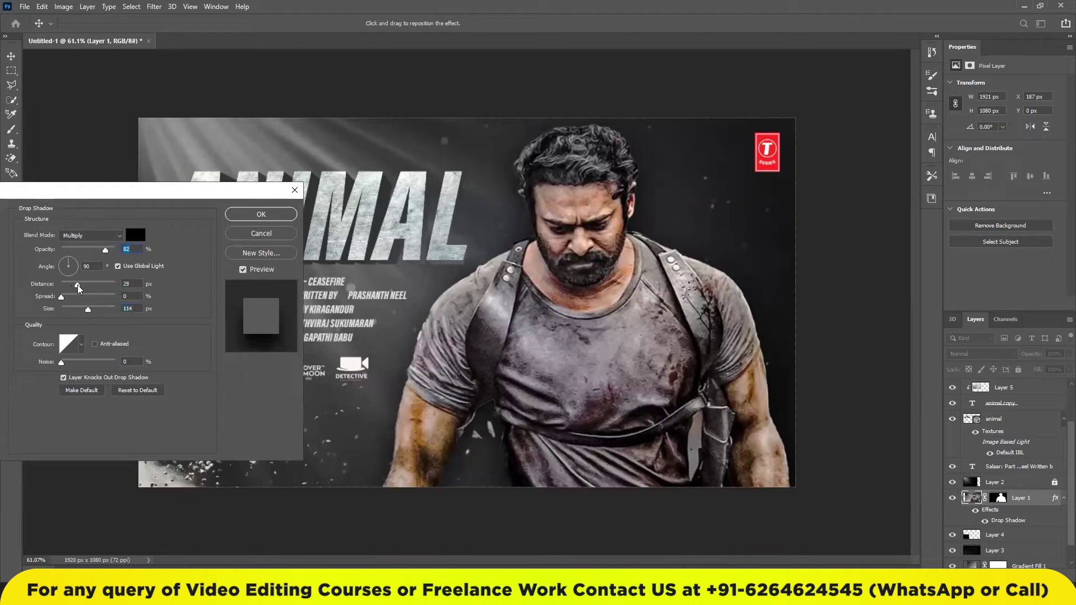
click(254, 216)
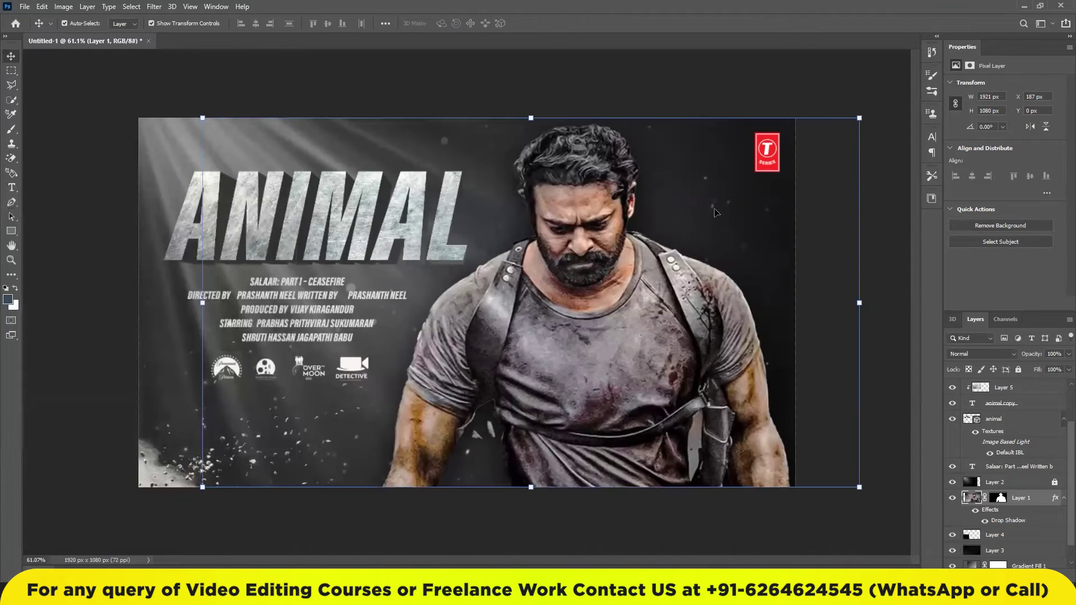
click(828, 106)
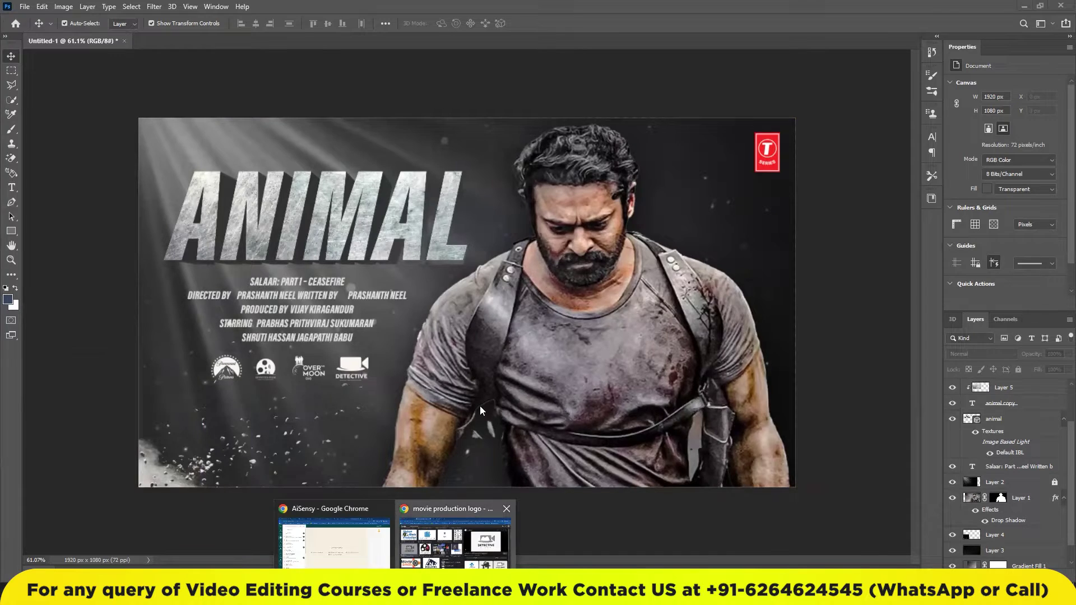
click(480, 465)
click(89, 11)
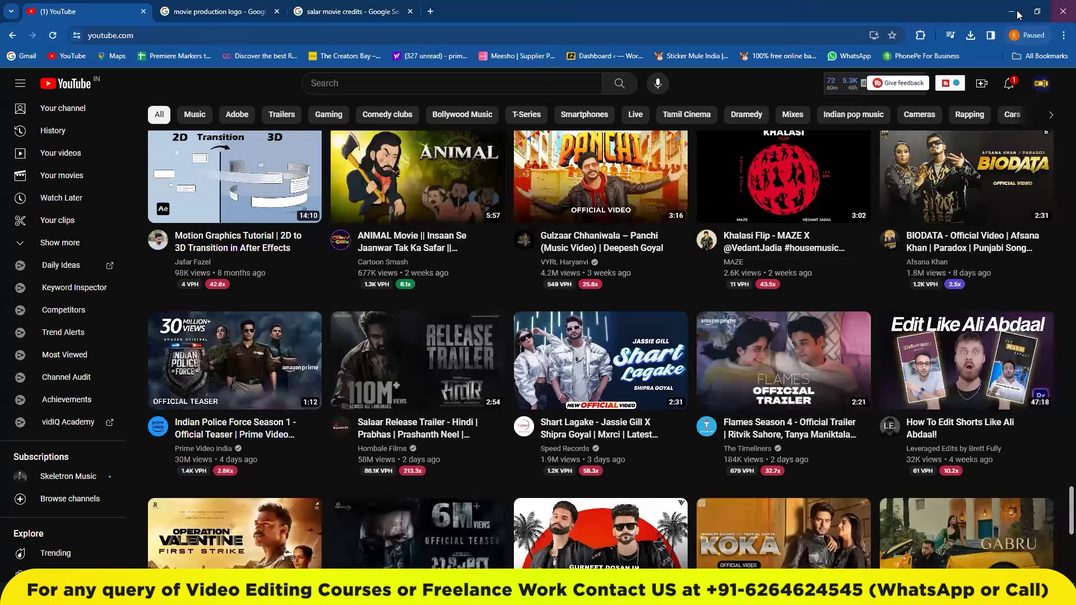
click(1012, 11)
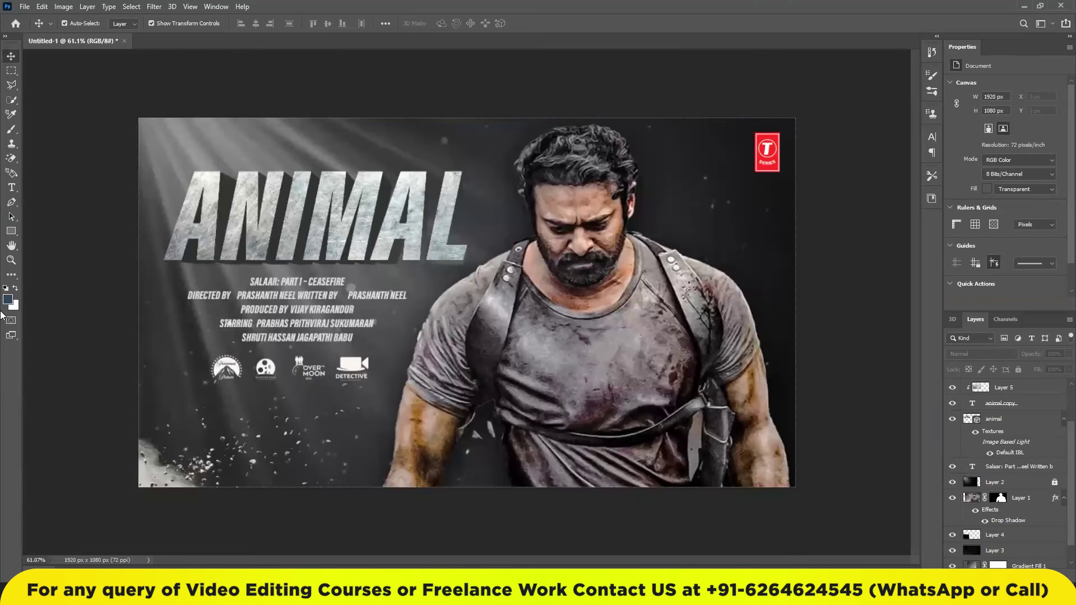
Enlarge the date to 142 pt under the logos and duplicate texture Layer 5 to the top
drag(954, 243, 983, 243)
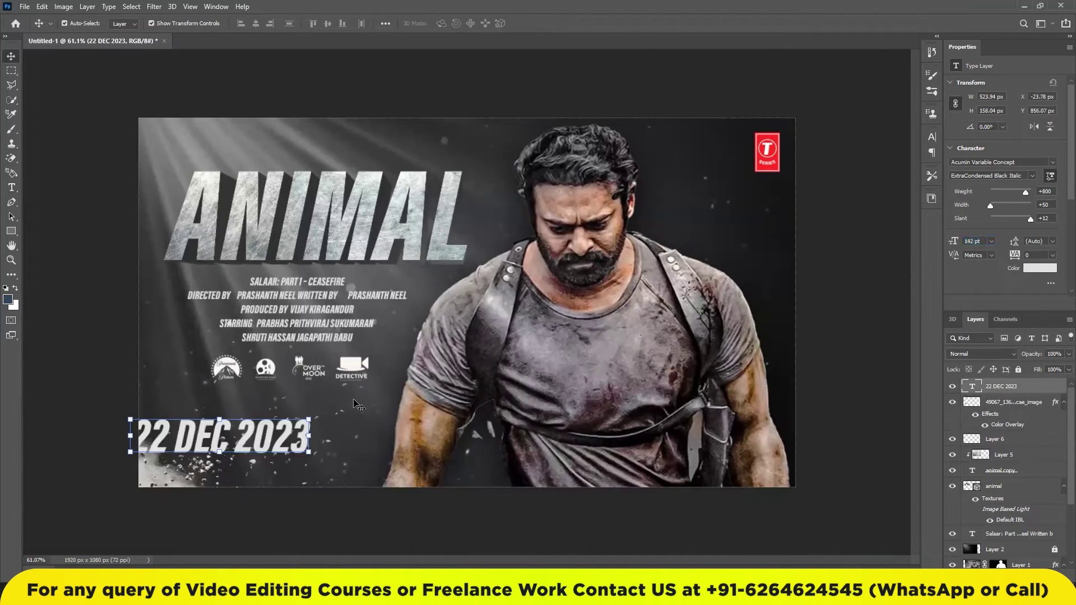
drag(265, 446, 318, 435)
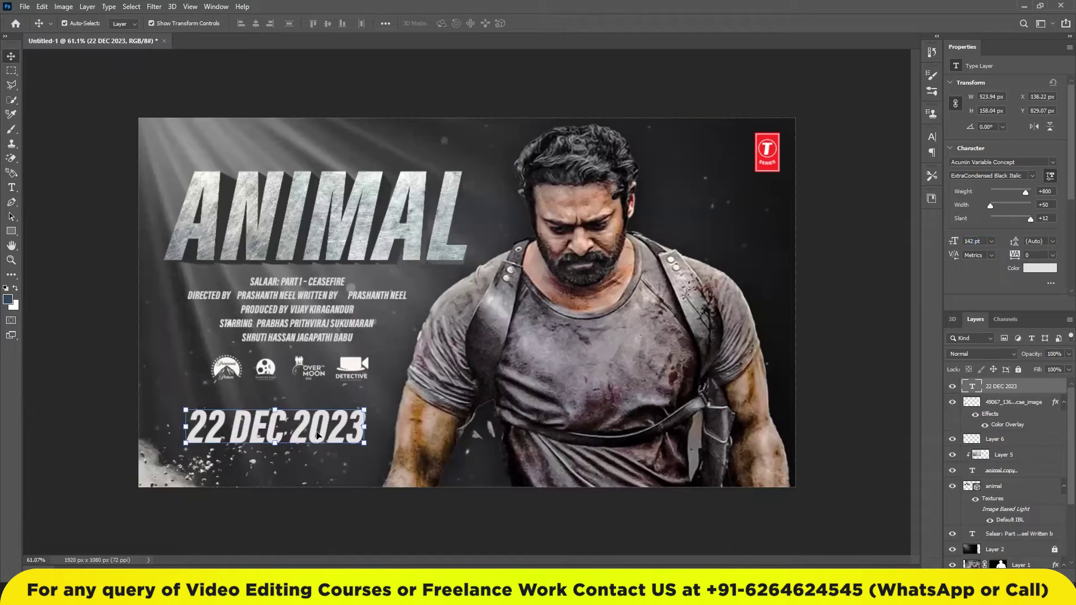
click(358, 222)
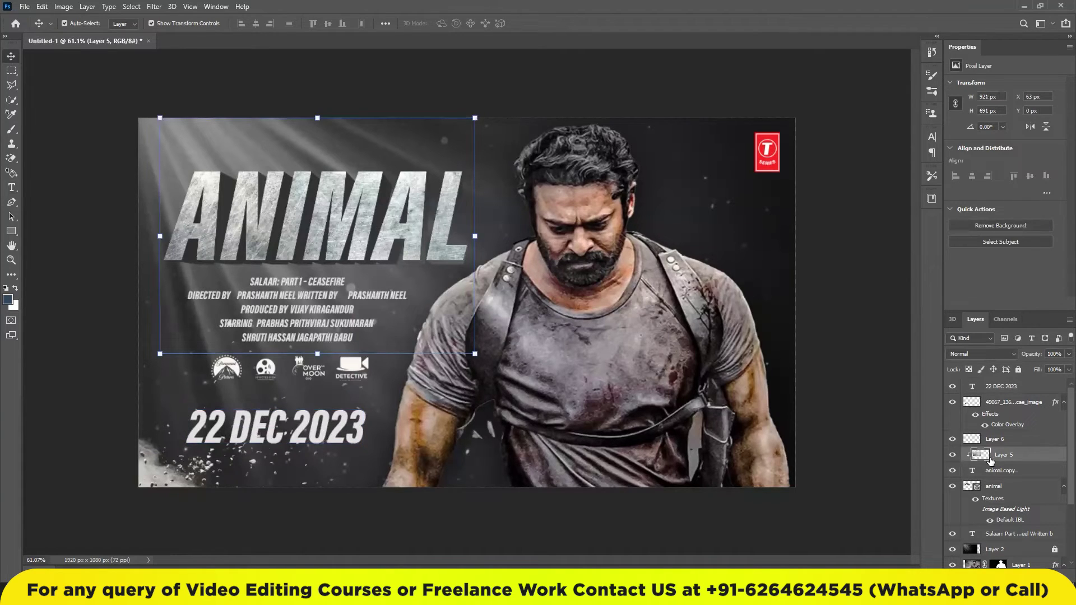
key(ctrl+j)
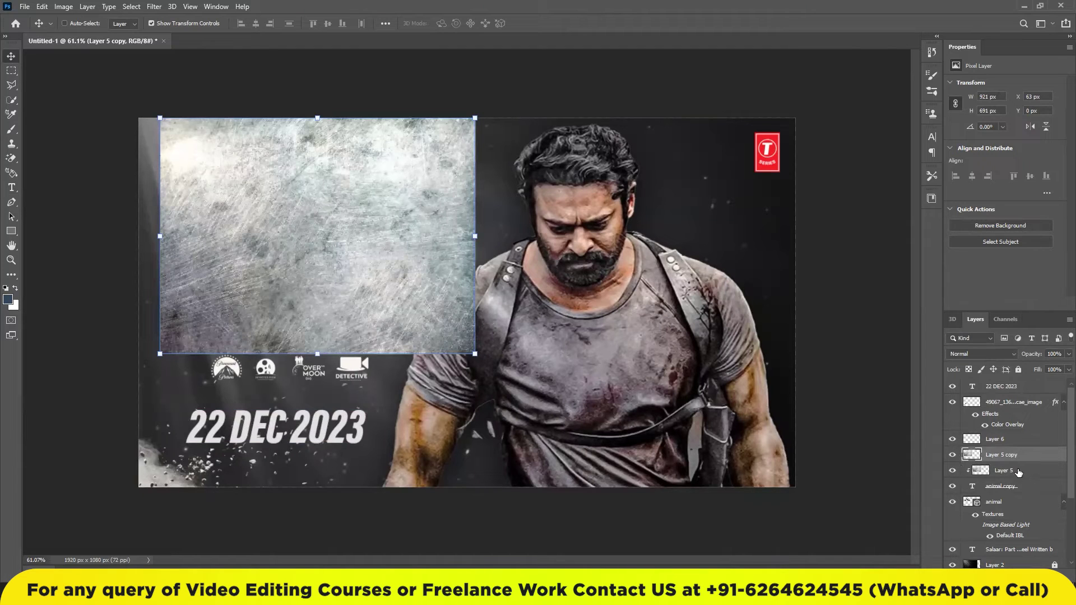
key(ctrl+bracketright)
key(ctrl+bracketright)
key(ctrl+bracketright)
Resize the Layer 5 copy over the date and clip it to the 22 DEC 2023 text
drag(348, 343, 327, 521)
key(ctrl+t)
drag(454, 294, 420, 318)
drag(346, 425, 368, 442)
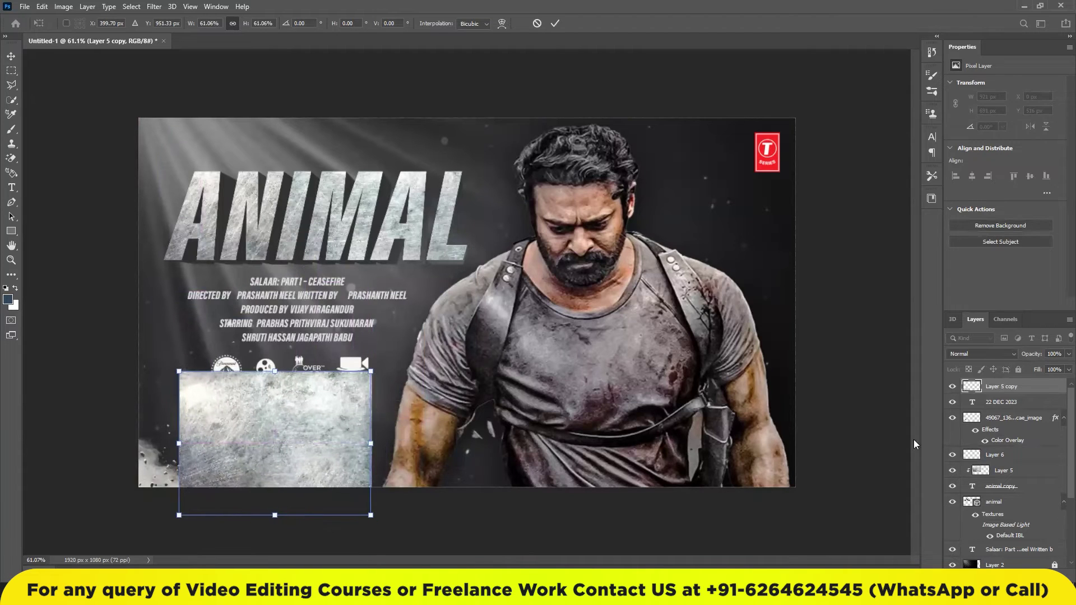
key(Return)
alt+click(977, 388)
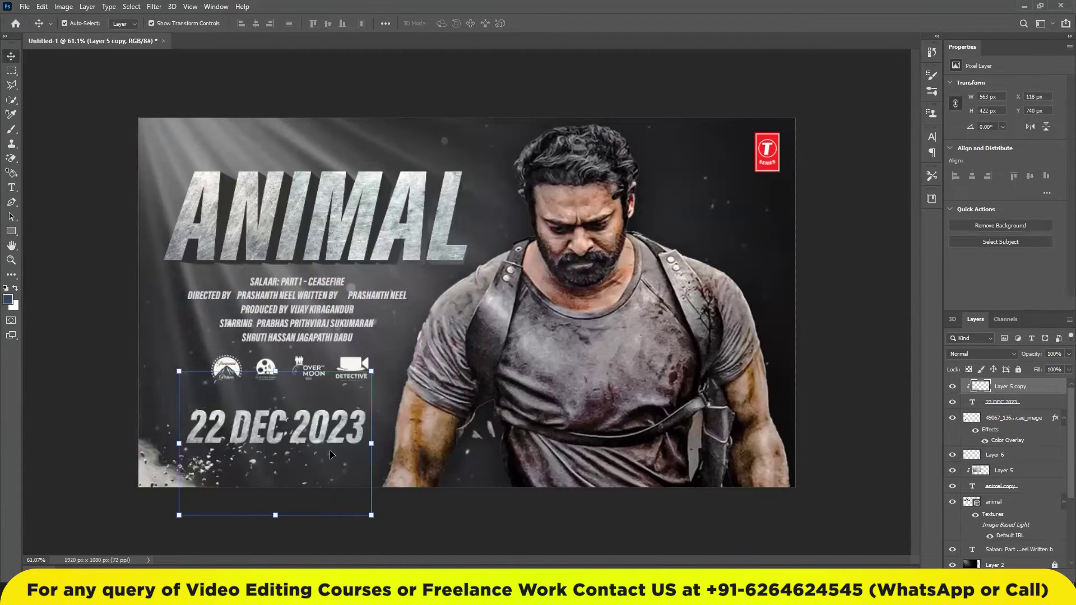
click(857, 392)
click(1010, 405)
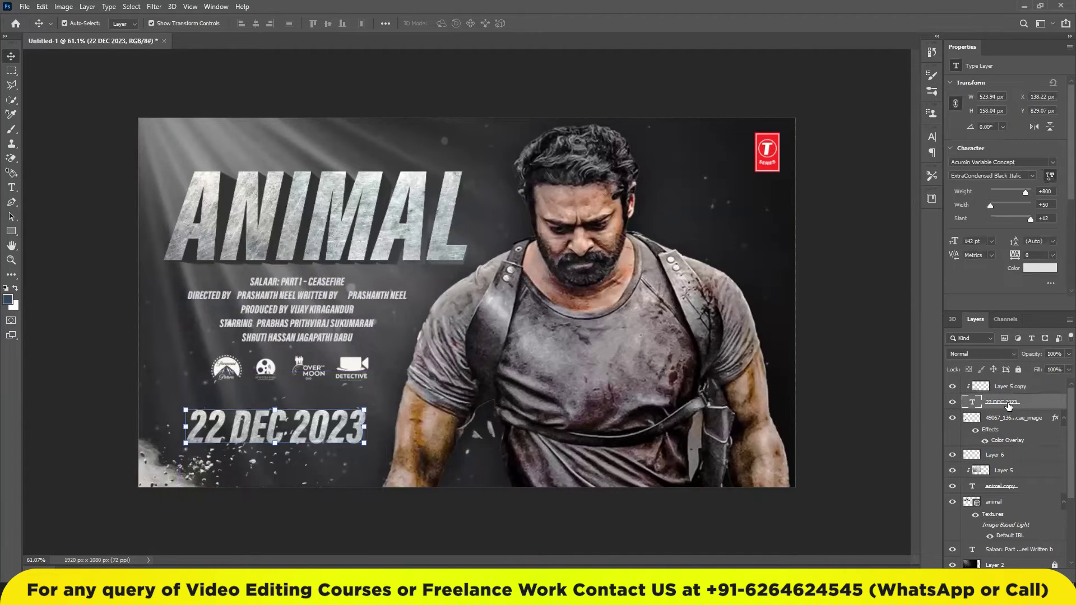
Try a 3D extrusion of the date, undo it, and duplicate the 22 DEC 2023 layer
click(171, 7)
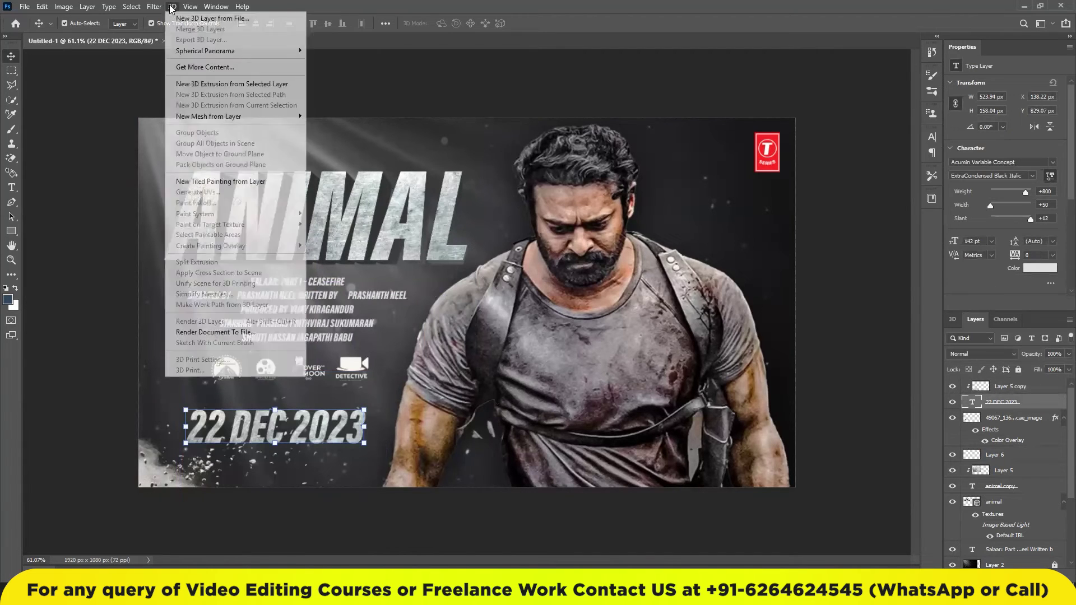
click(206, 85)
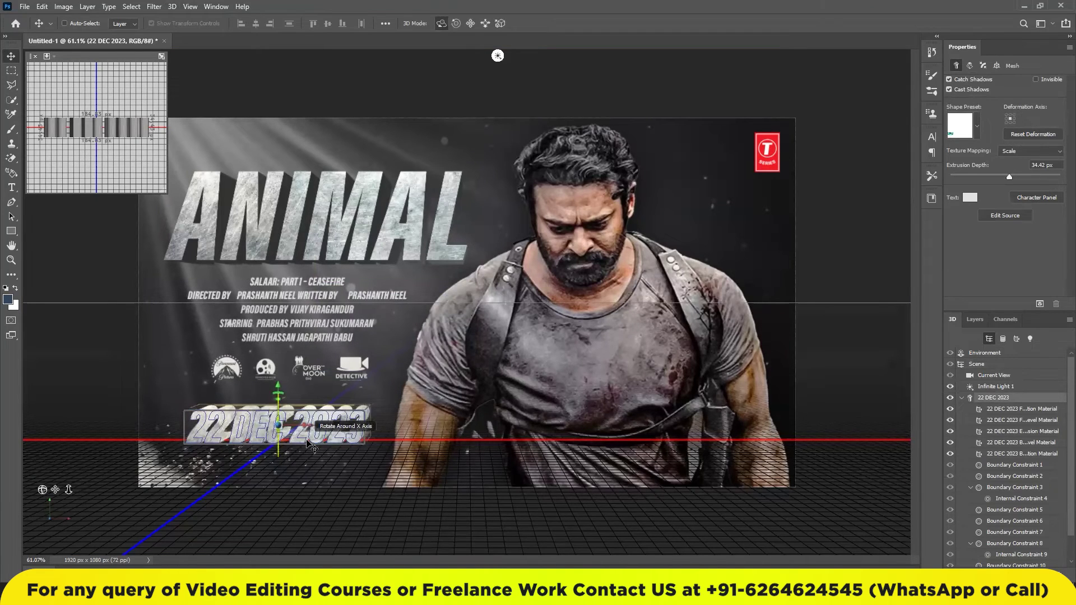
key(ctrl+z)
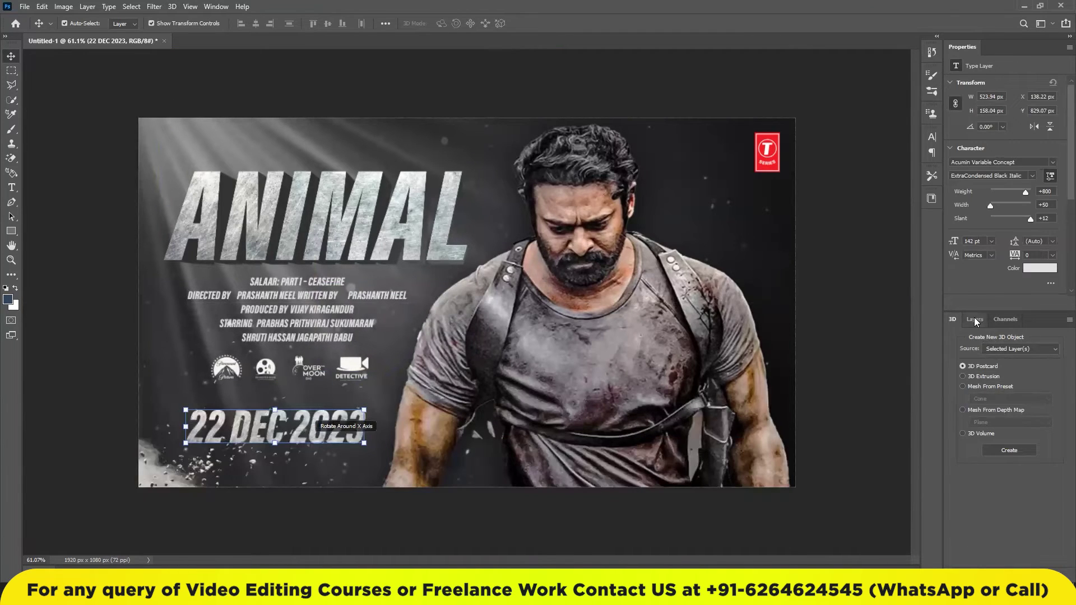
click(975, 319)
key(ctrl+j)
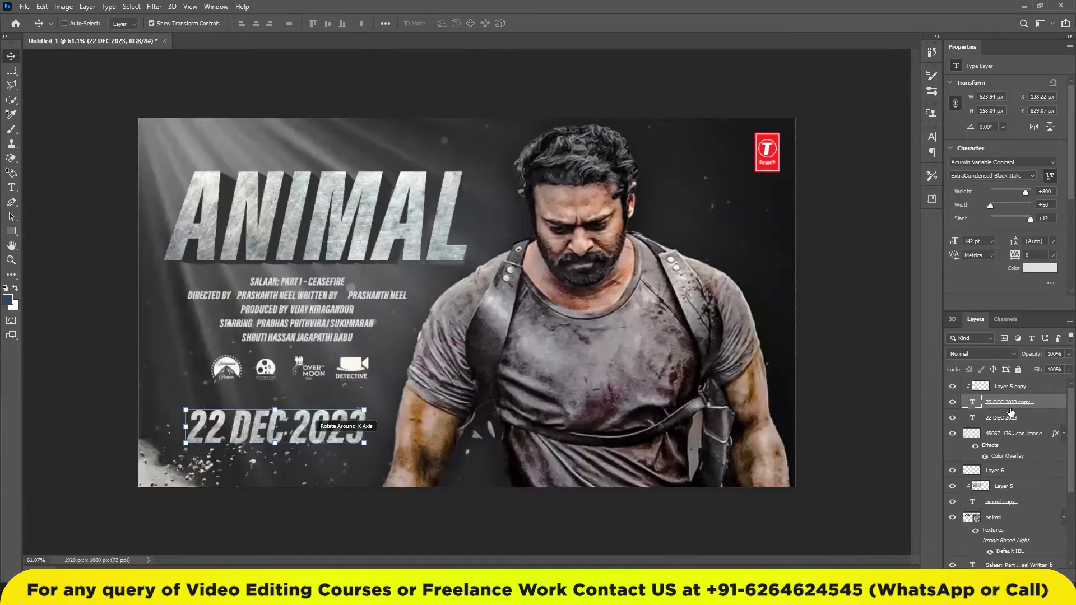
Turn the original 22 DEC 2023 layer into a 3D extrusion from the selected layer
click(999, 422)
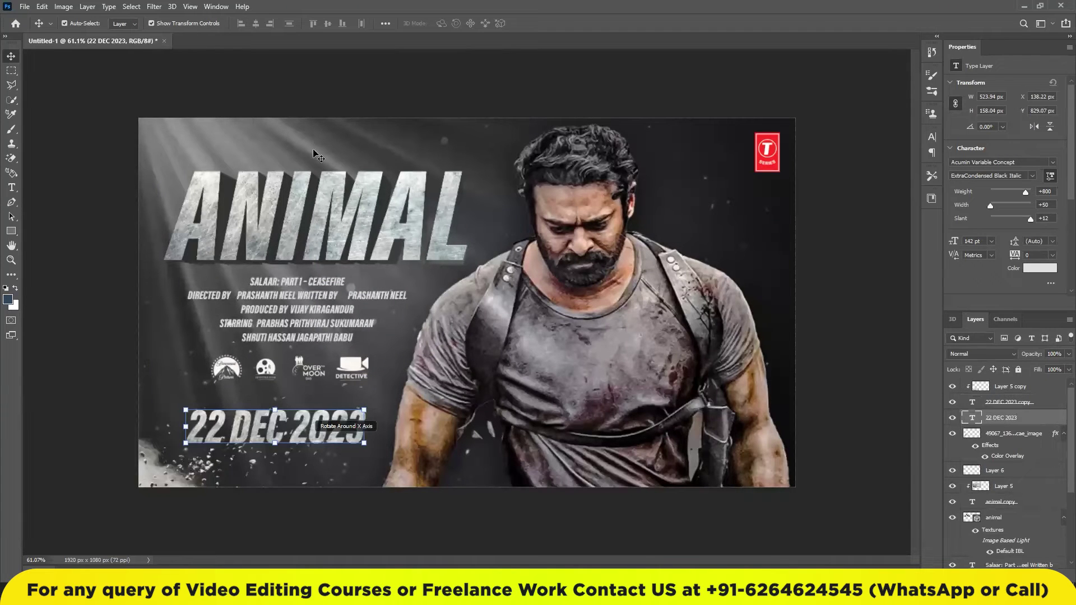
click(172, 7)
click(209, 85)
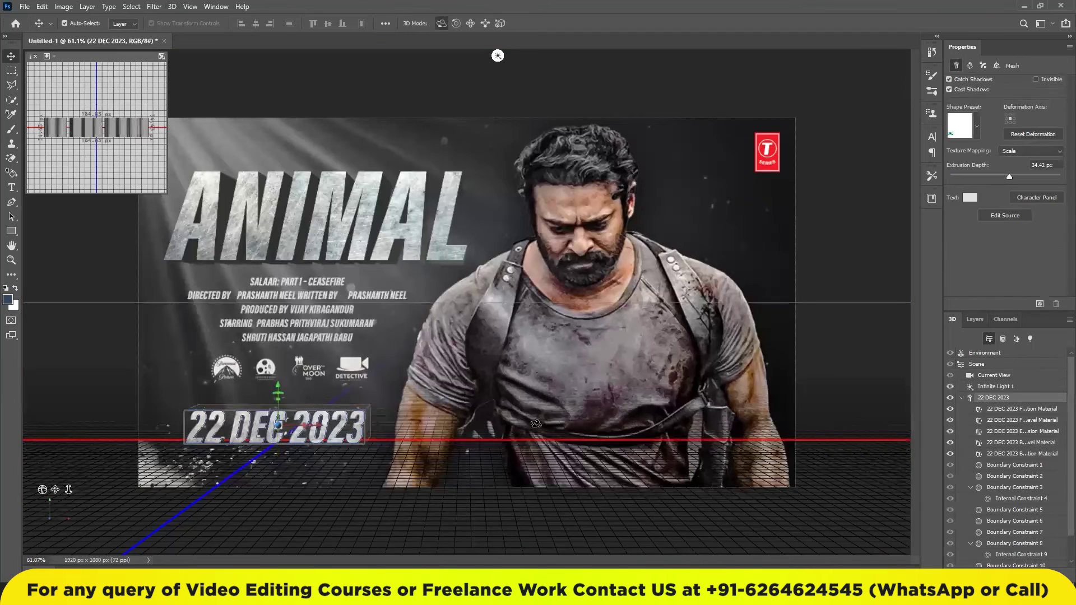
key(m)
key(F7)
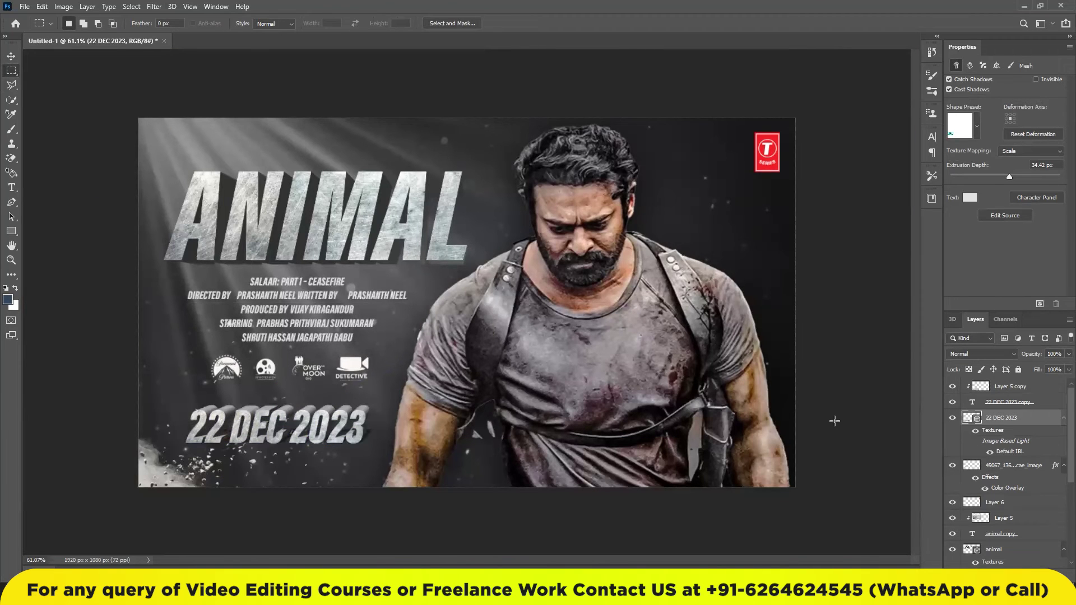
key(v)
click(297, 309)
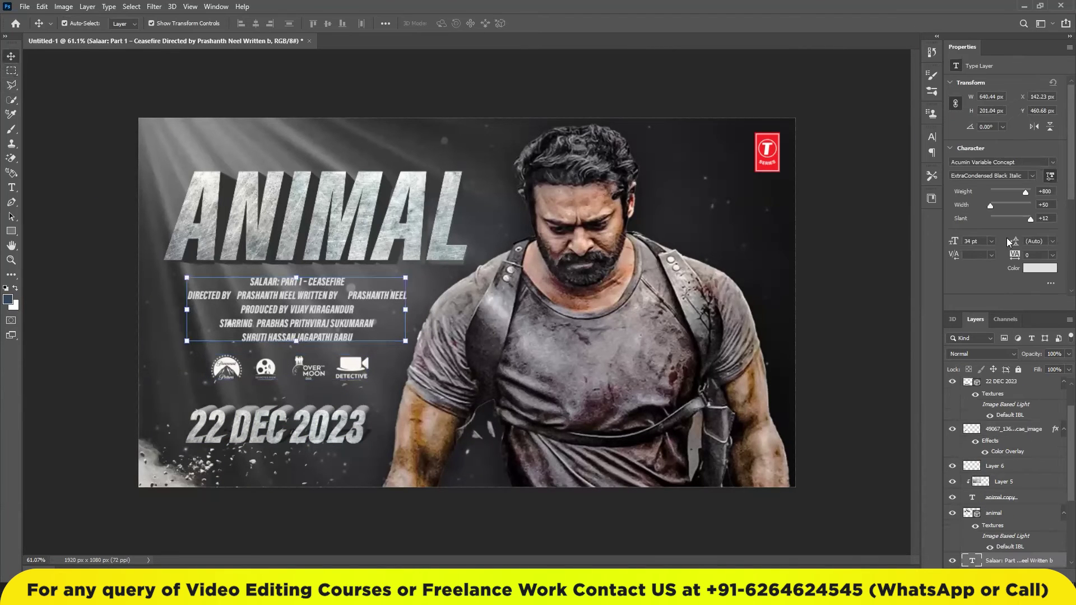
right_click(1008, 561)
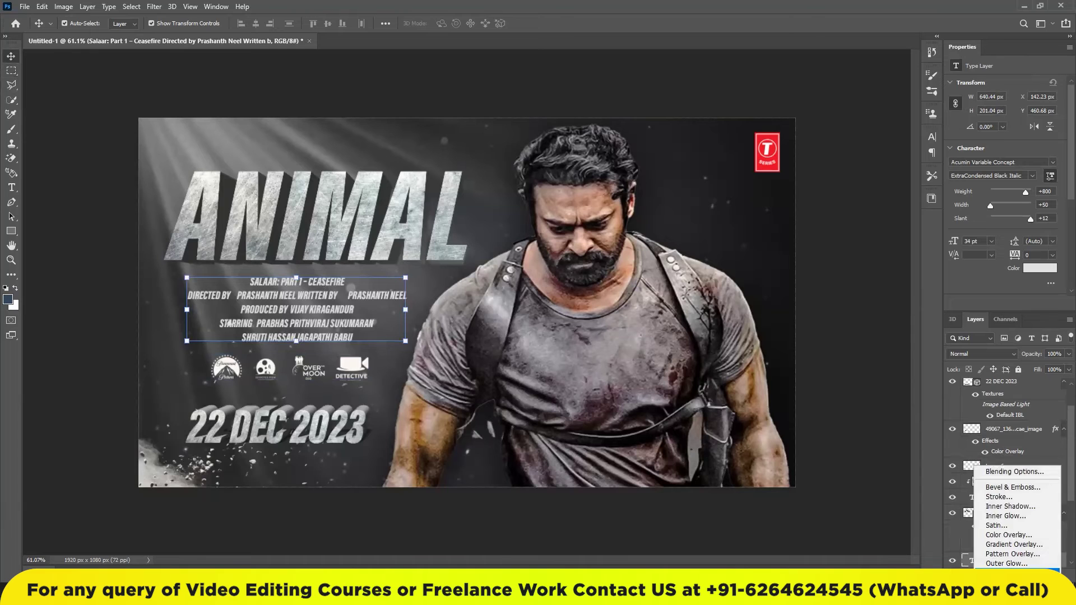
click(1002, 476)
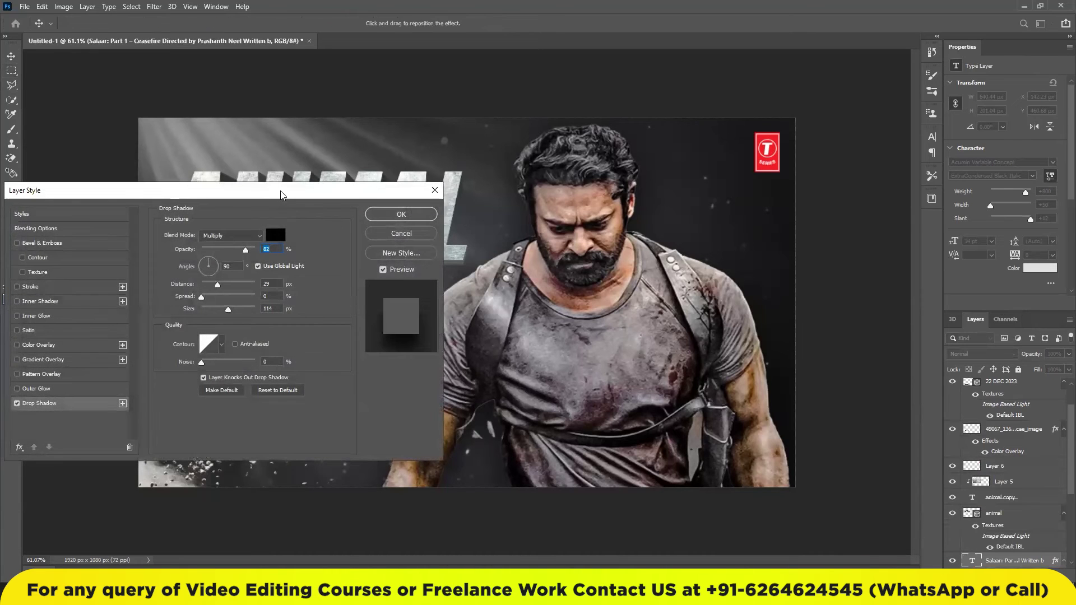
drag(282, 194, 866, 188)
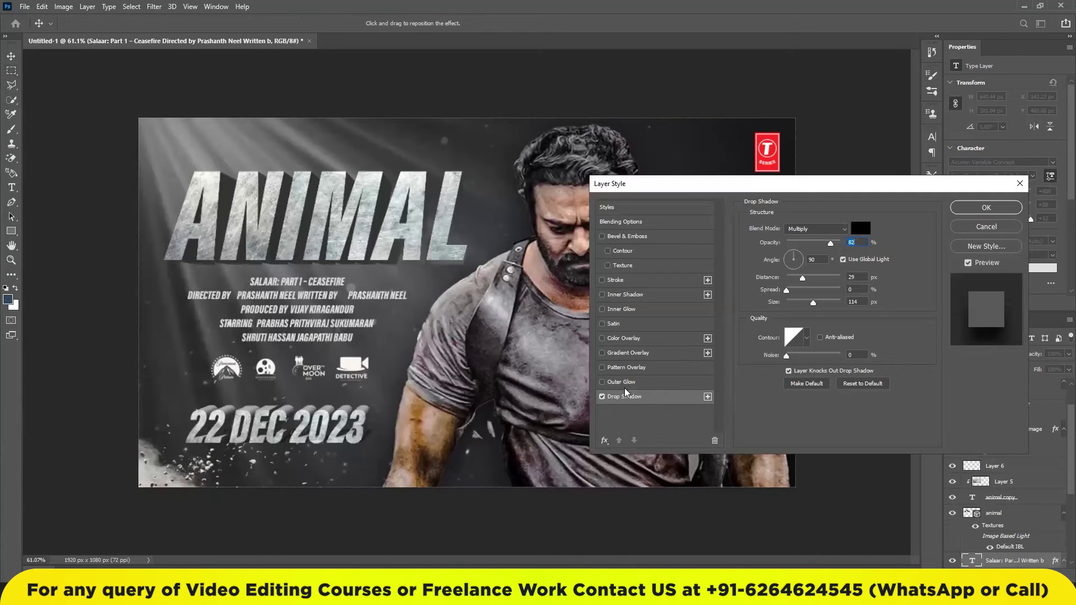
drag(803, 278, 797, 278)
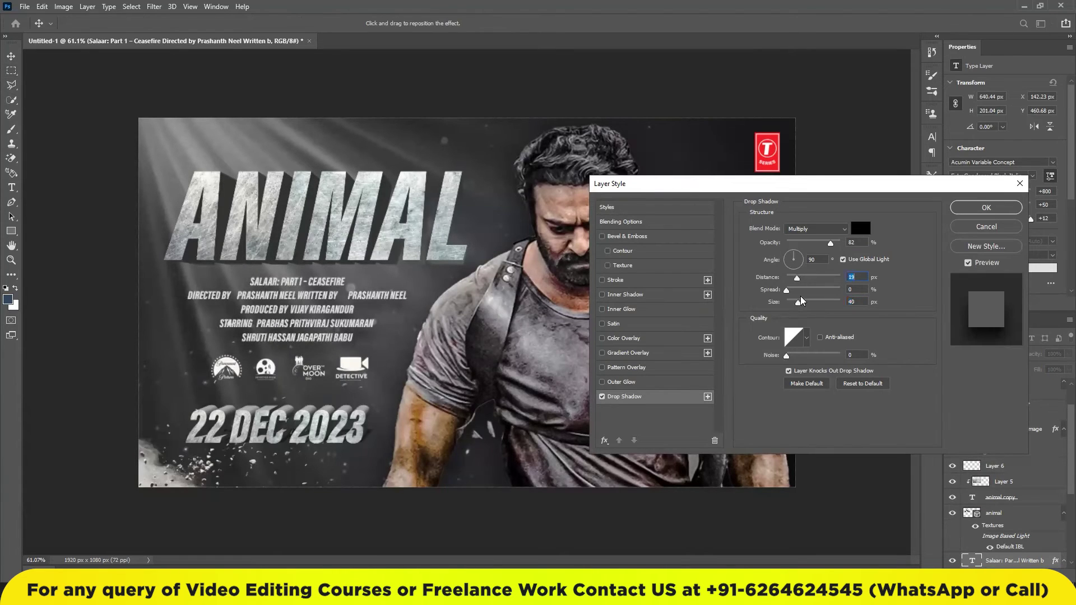
click(987, 209)
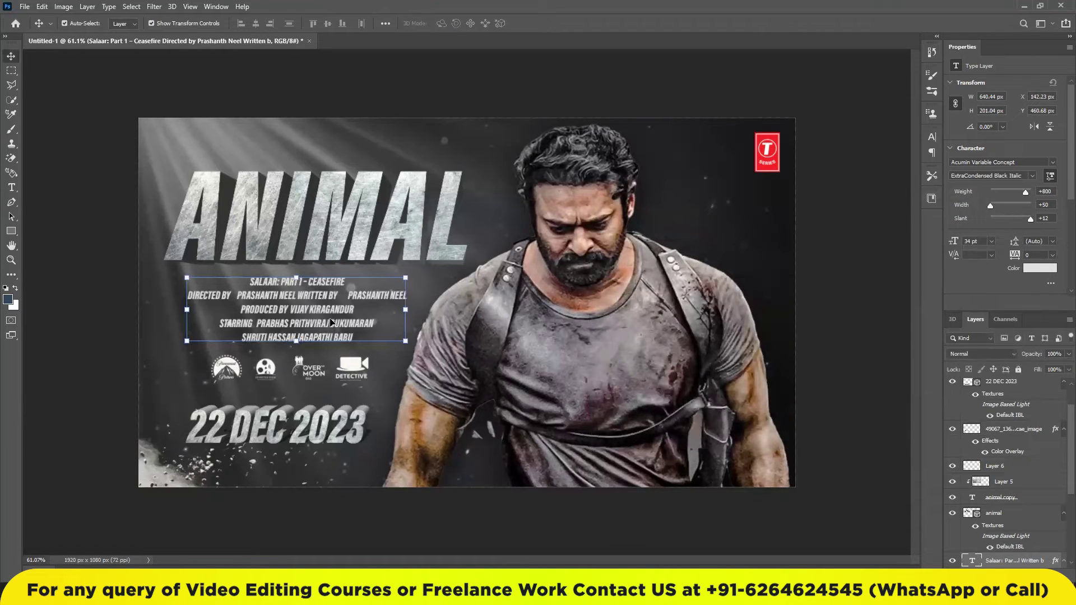
click(353, 375)
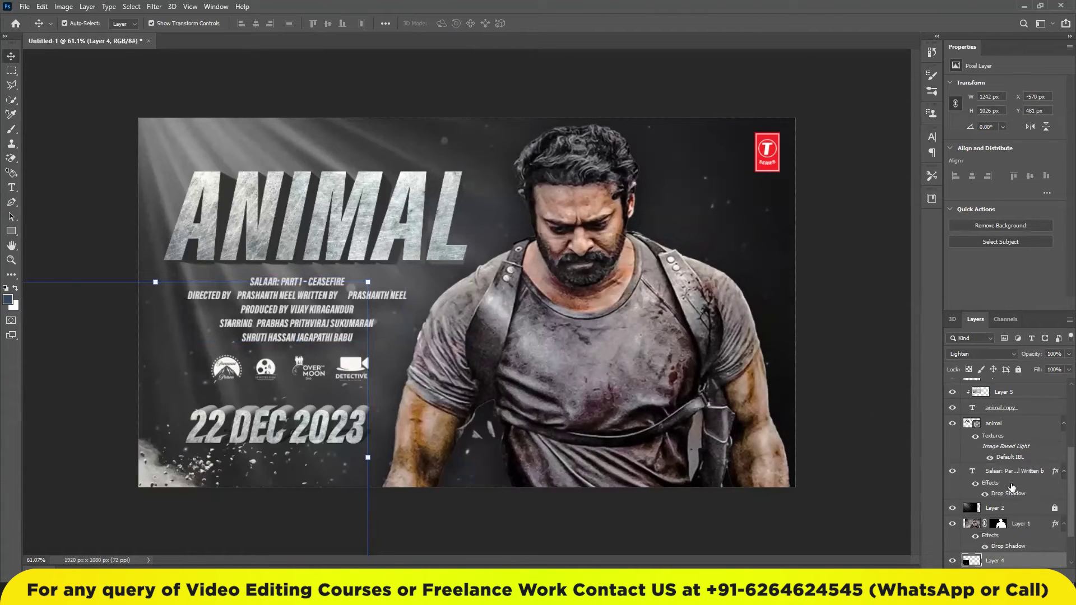
scroll(1008, 542, up, 2)
scroll(1008, 543, up, 1)
scroll(1008, 542, up, 1)
scroll(1009, 542, up, 1)
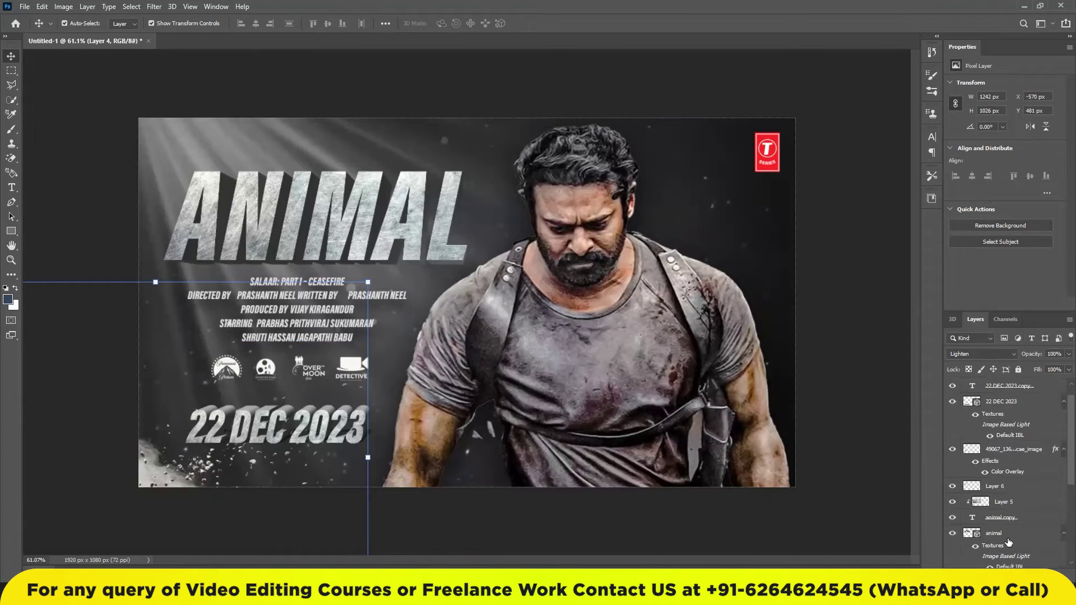
scroll(1025, 472, up, 1)
click(1026, 472)
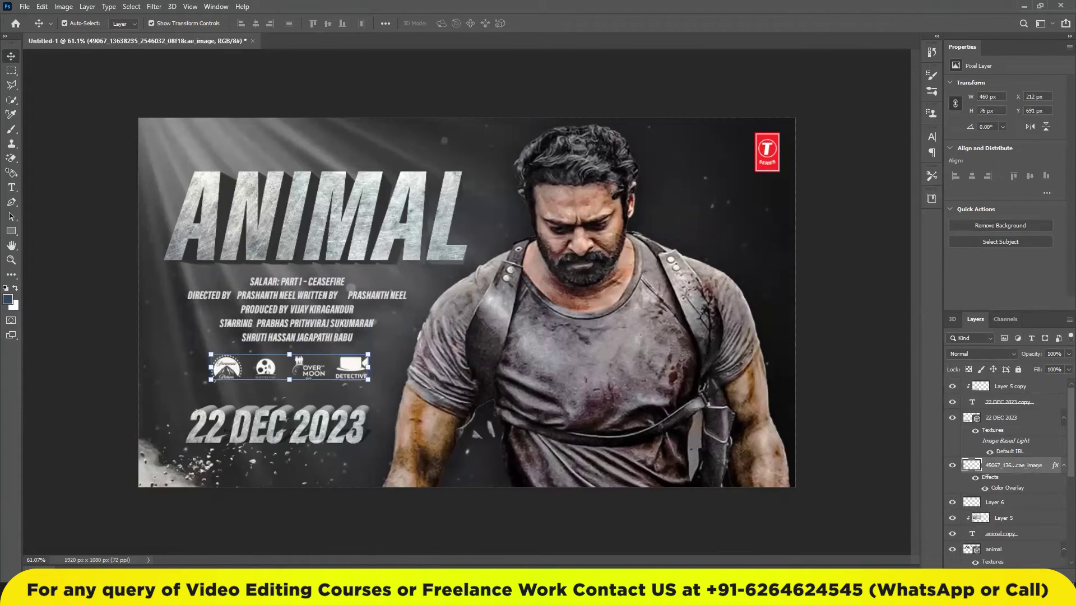
click(980, 580)
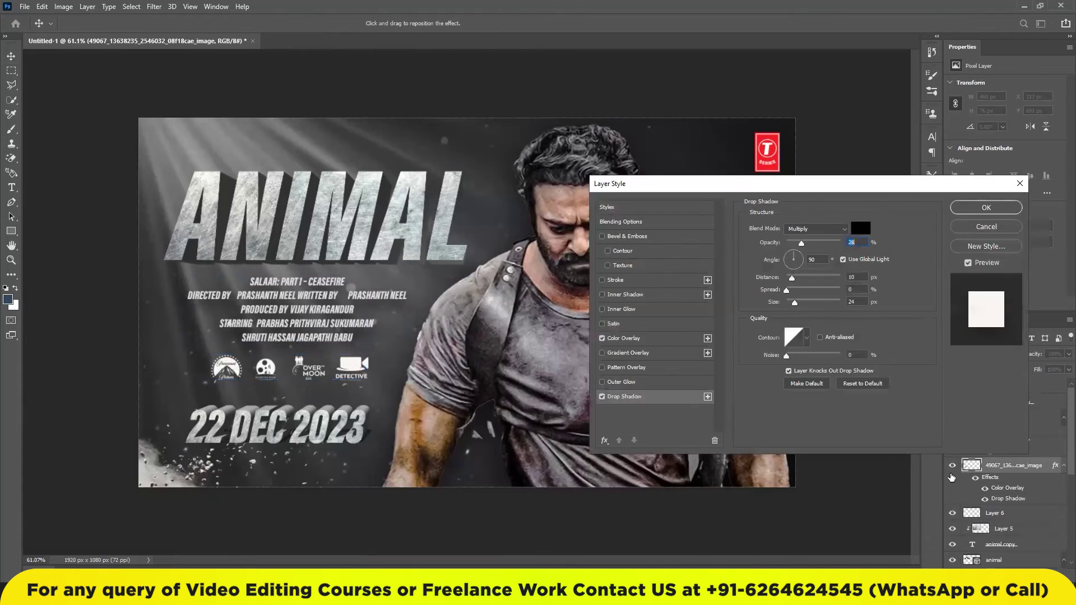
click(996, 210)
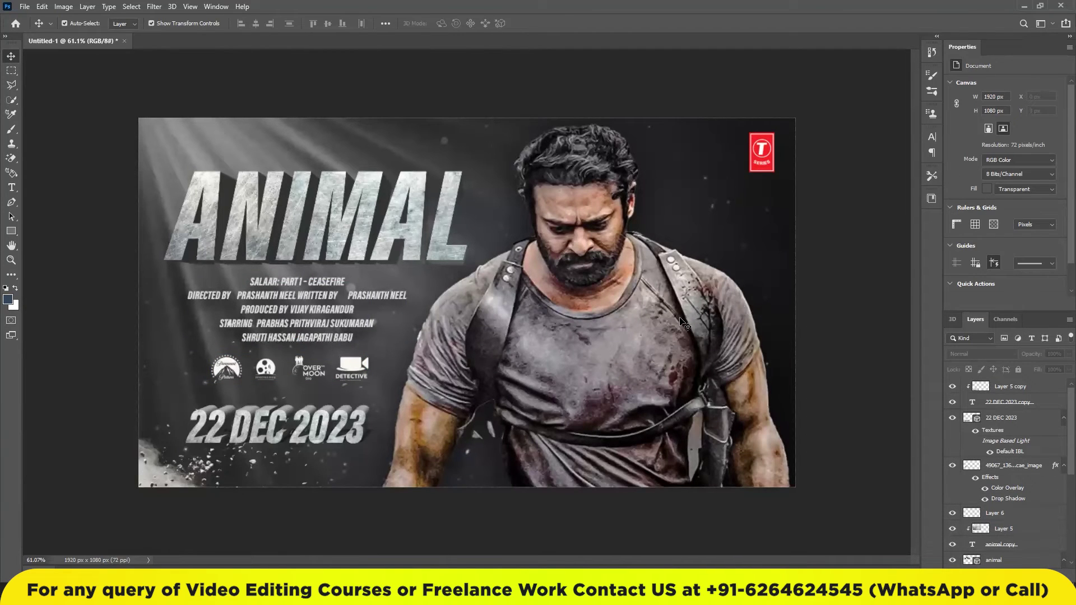
Copy the Adobe Stock 'smoke overlay' image from Google Images and paste it above Layer 3
click(280, 413)
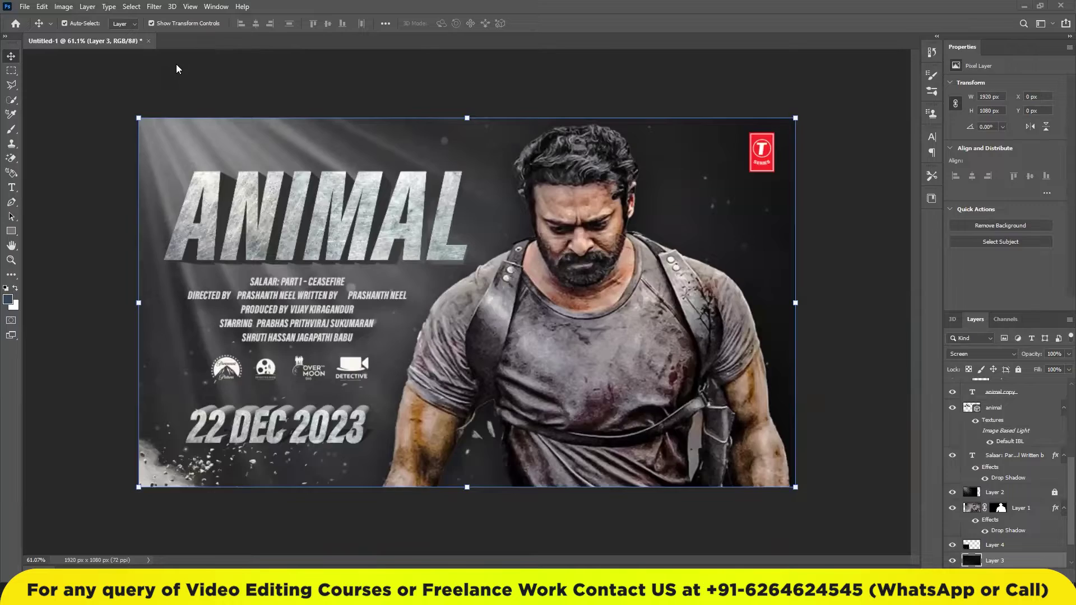
text(smoke )
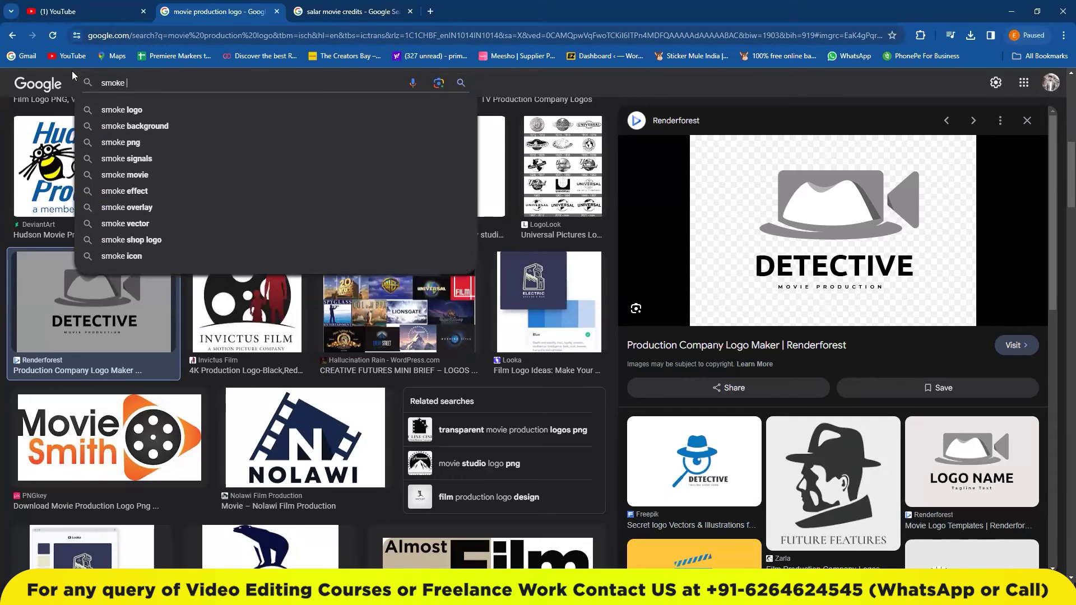
text(overlay)
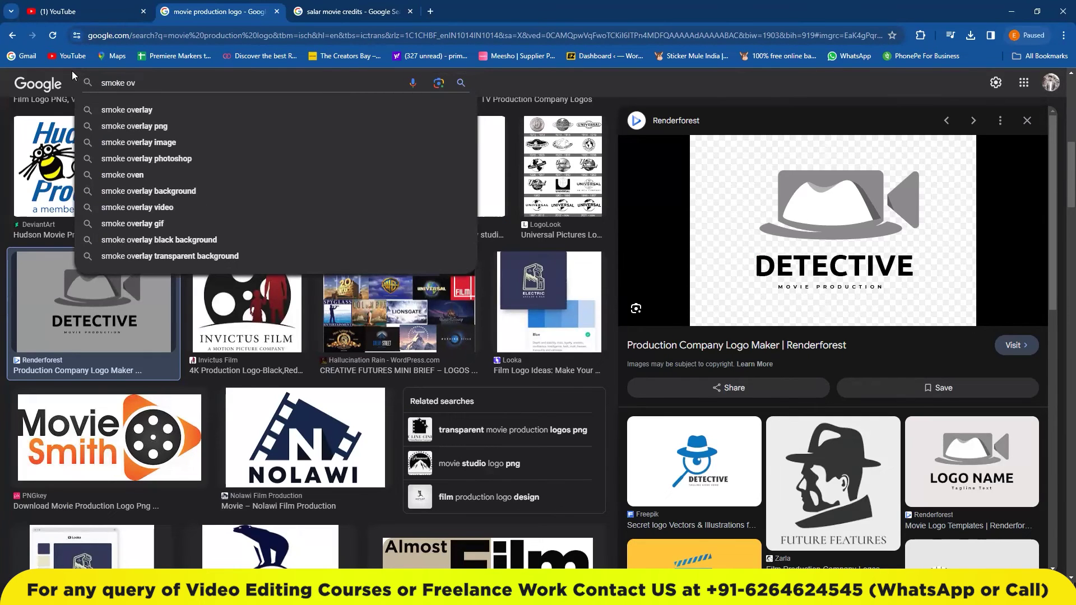
key(Return)
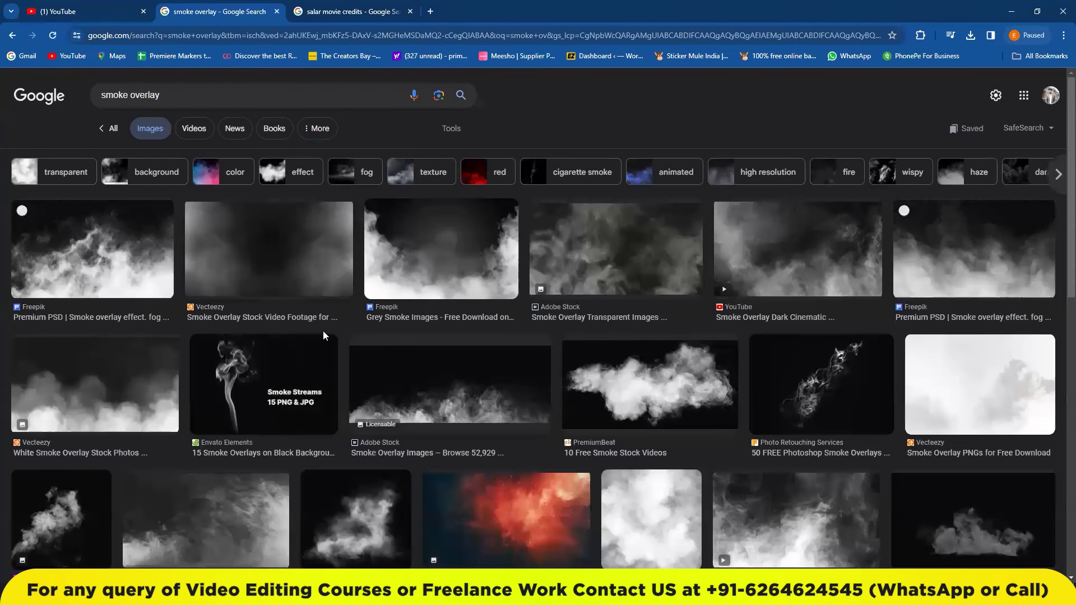
click(456, 399)
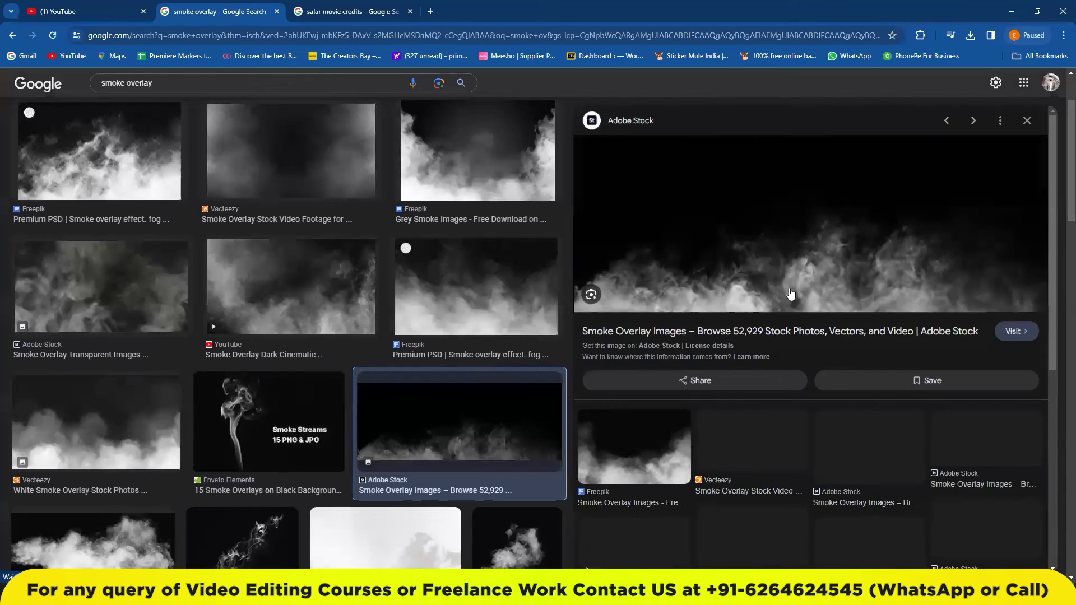
right_click(777, 203)
click(802, 374)
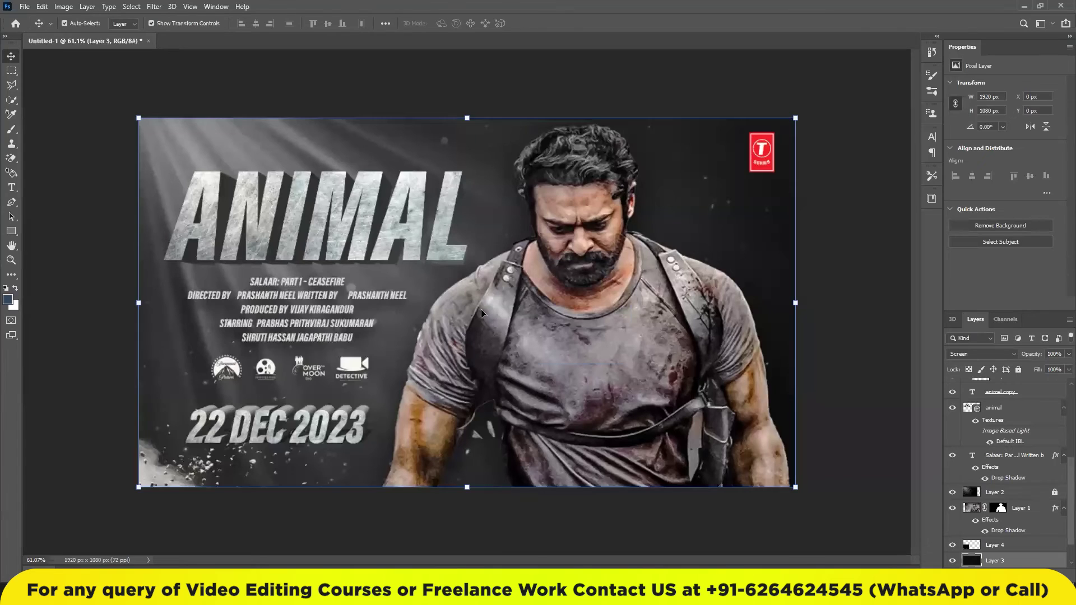
mouse_move(481, 308)
mouse_down()
mouse_move(355, 441)
mouse_move(305, 466)
mouse_up()
Raise smoke Layer 7 above the credits and stretch it to 1920 × 718 px across the bottom
key(ctrl+bracketright)
key(ctrl+bracketright)
key(ctrl+bracketright)
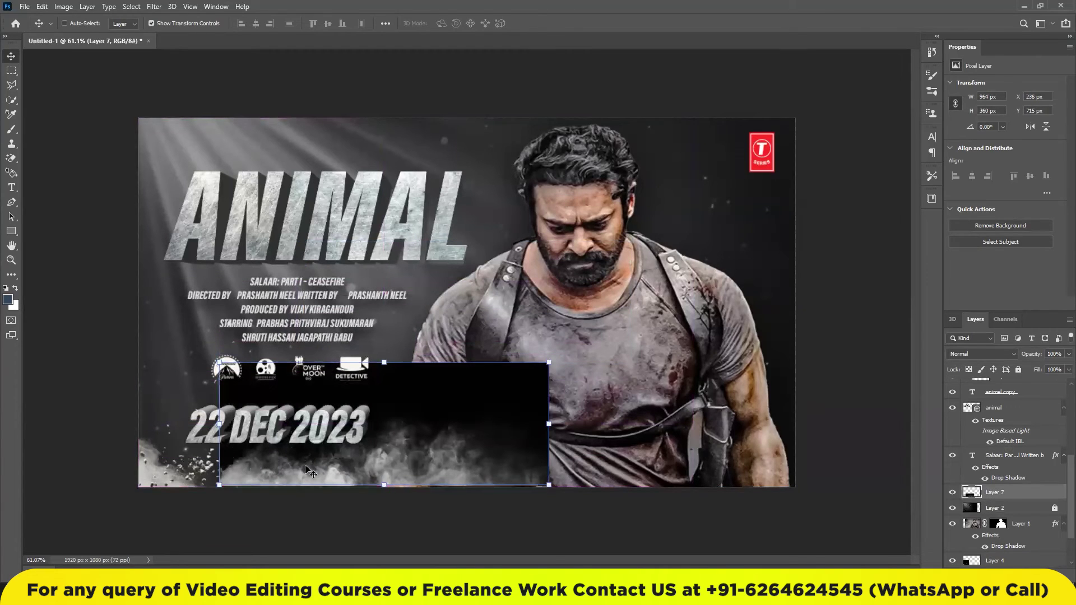
key(ctrl+bracketright)
key(ctrl+t)
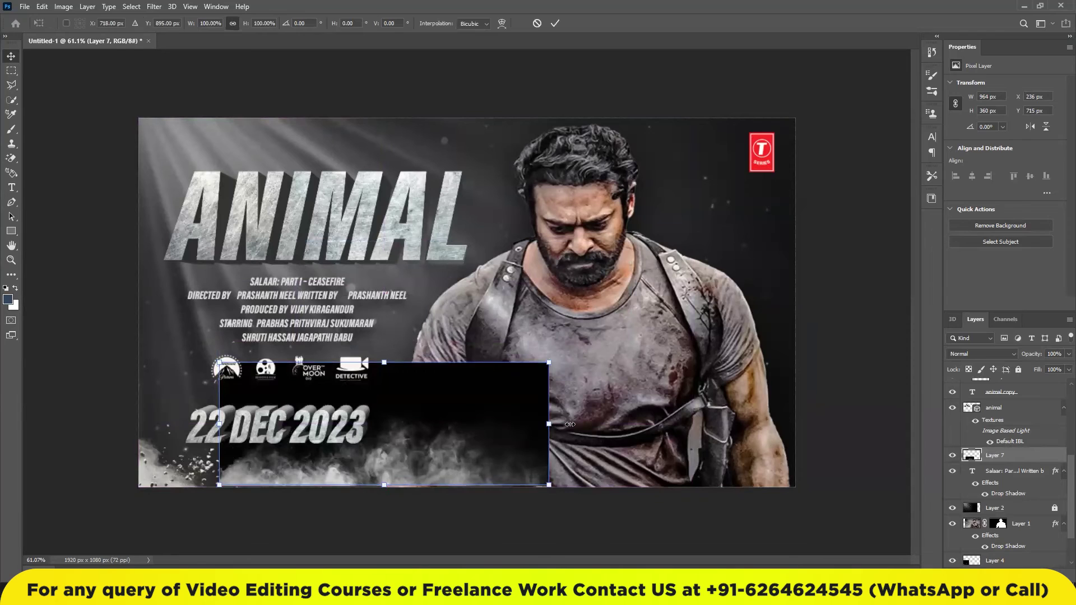
drag(570, 424, 817, 424)
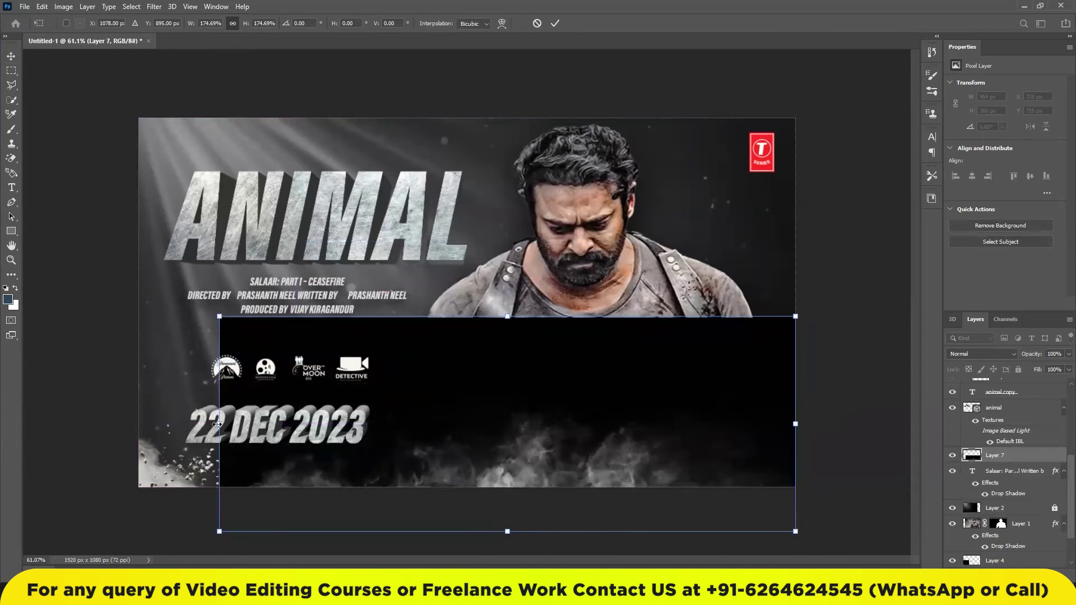
drag(218, 424, 143, 424)
key(Return)
drag(535, 471, 532, 419)
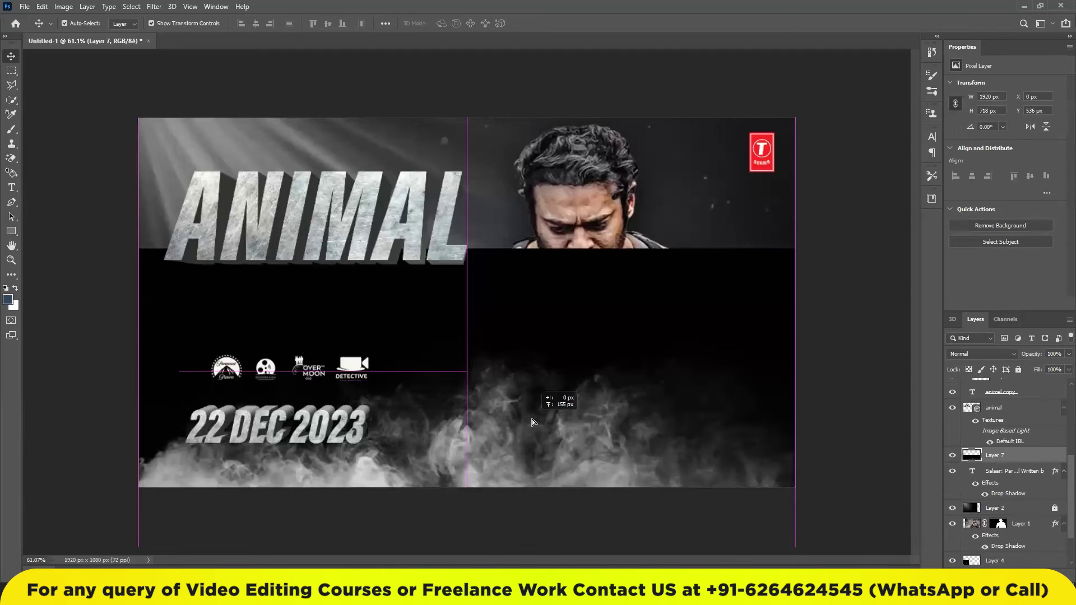
Set the smoke layer's blend mode to Screen and shift it slightly right
click(967, 355)
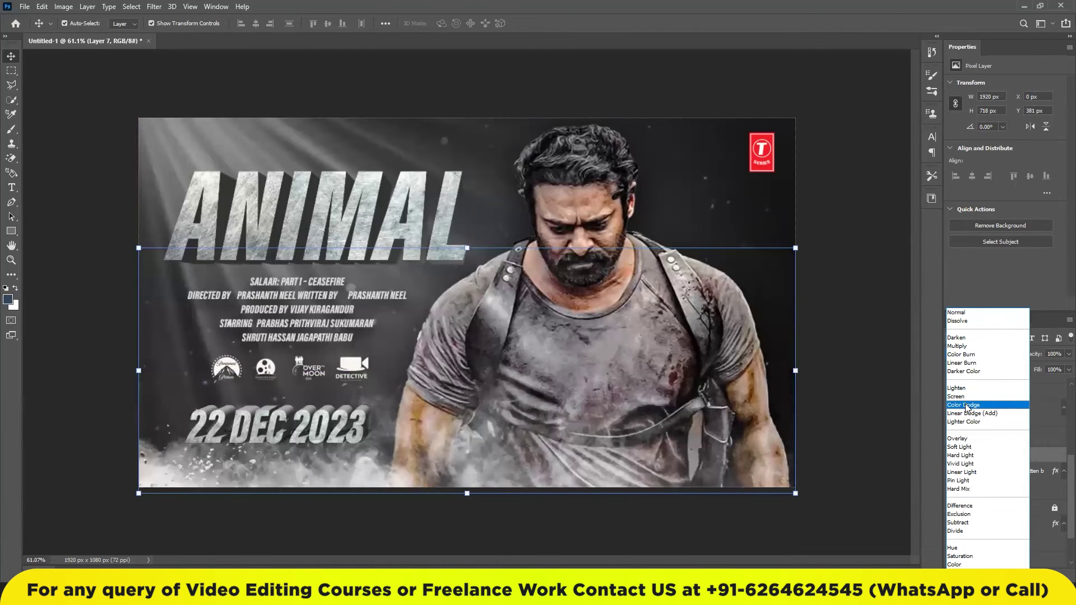
click(966, 397)
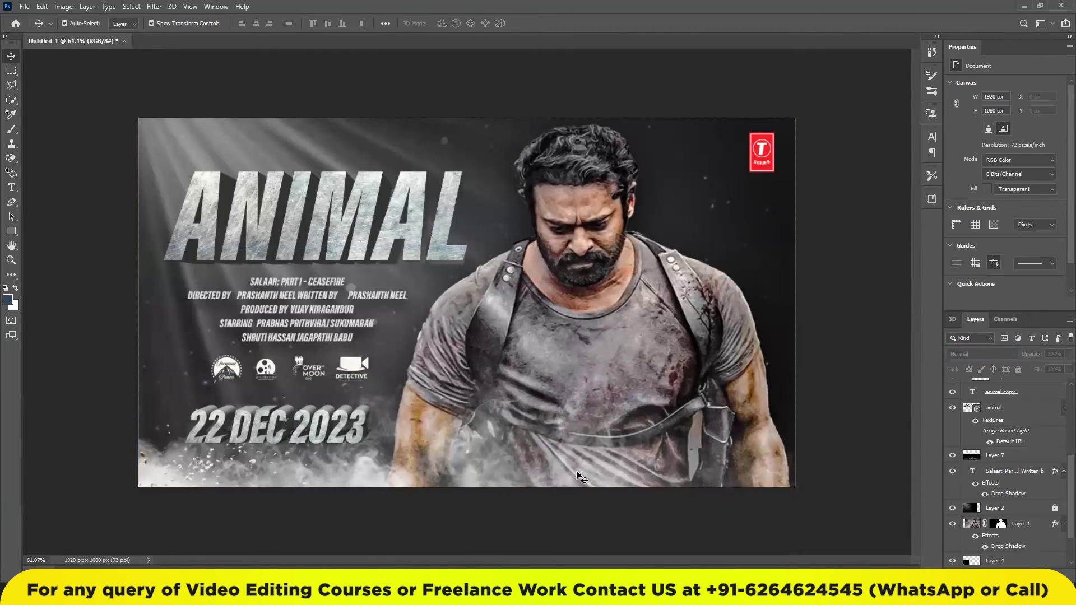
mouse_move(575, 481)
mouse_down()
mouse_move(680, 481)
mouse_move(626, 480)
mouse_up()
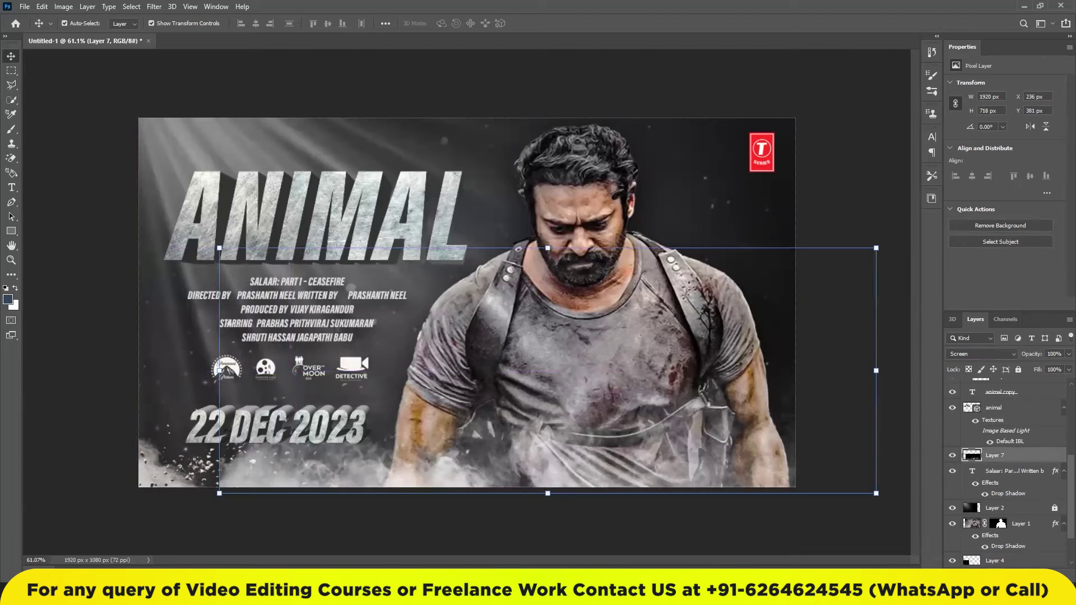
Mask smoke Layer 7, painting black to hide the bright smoke below 22 DEC 2023
click(1002, 585)
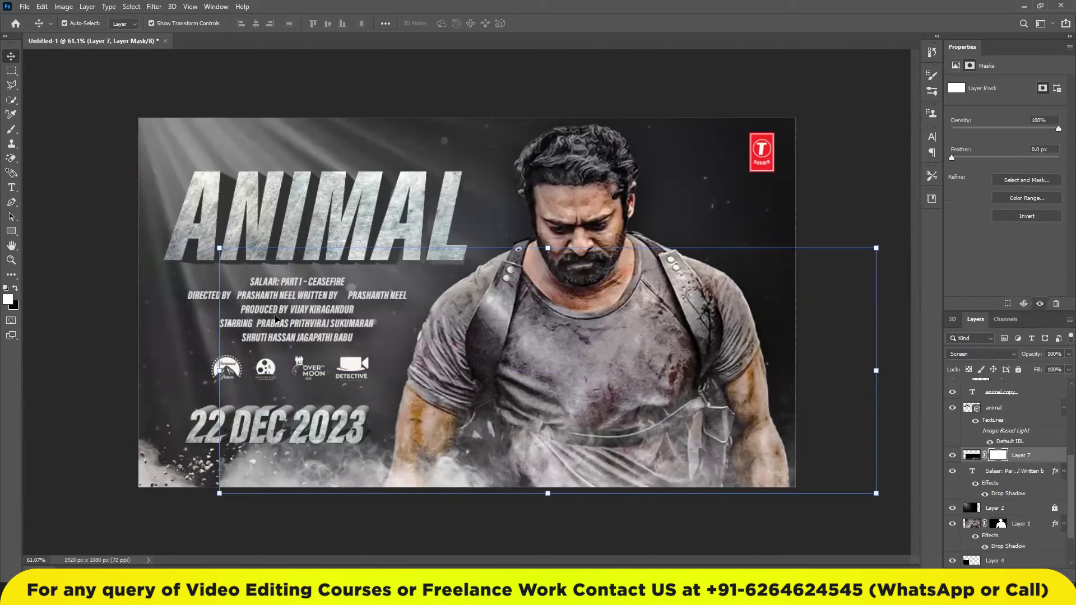
click(11, 232)
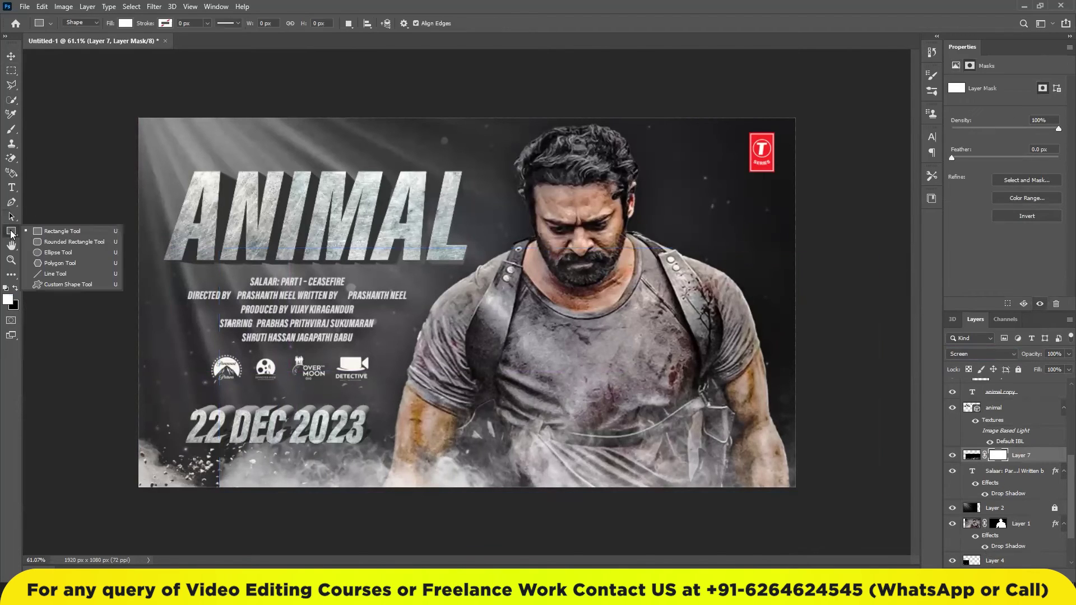
key(b)
key(x)
mouse_move(215, 480)
mouse_down()
mouse_move(236, 493)
mouse_move(280, 443)
mouse_move(196, 469)
mouse_up()
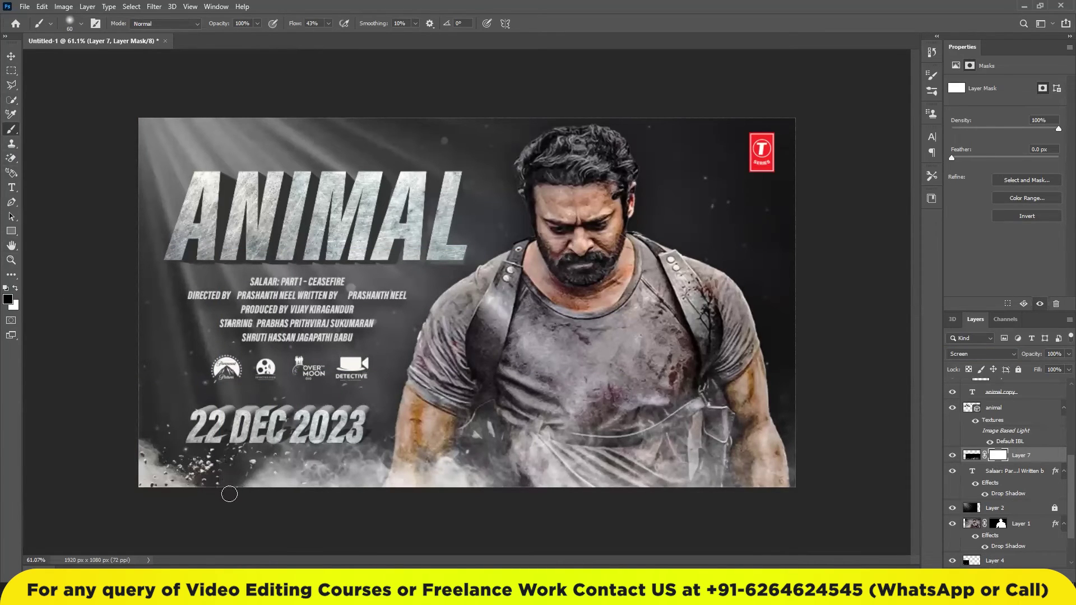
drag(263, 493, 288, 452)
key(x)
key(v)
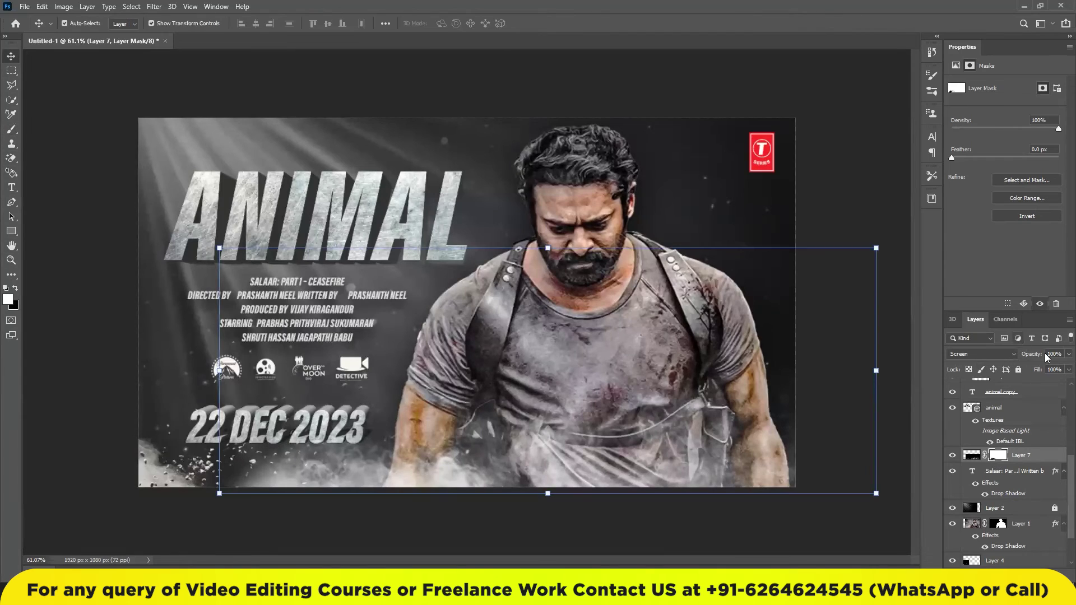
Lower the smoke Layer 7 opacity to about 67%
click(1067, 369)
drag(1059, 372, 1051, 372)
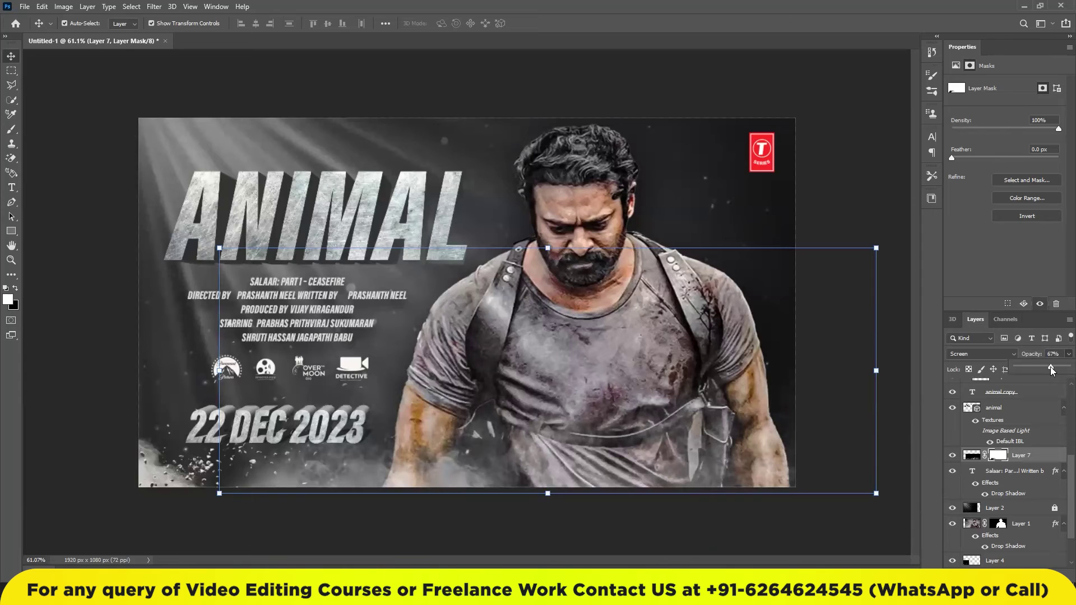
click(868, 173)
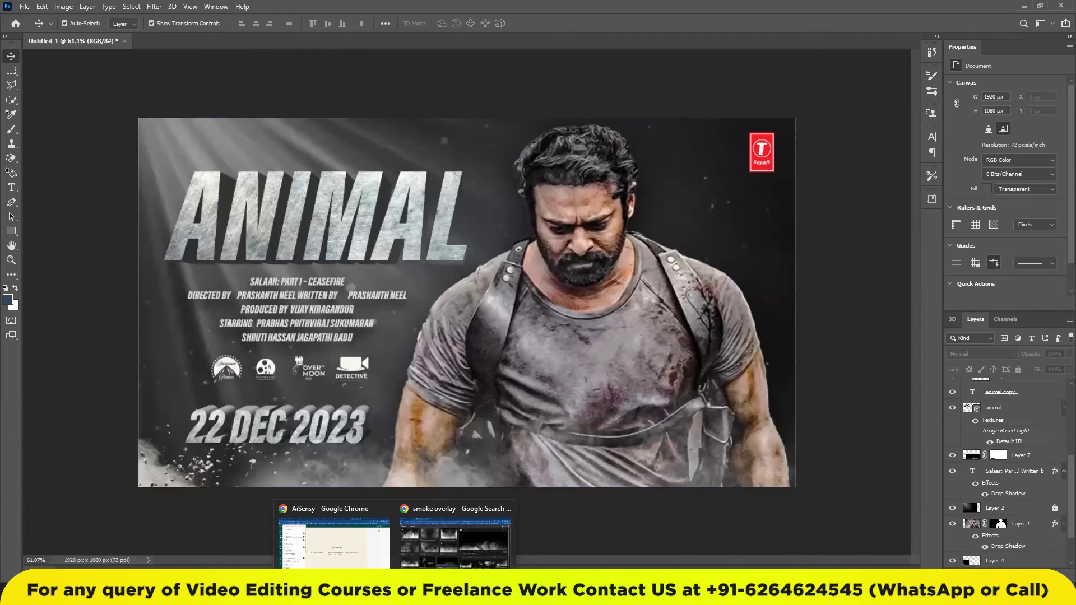
Add a new empty layer above the actor's Layer 1 and set the brush colour to black
click(974, 523)
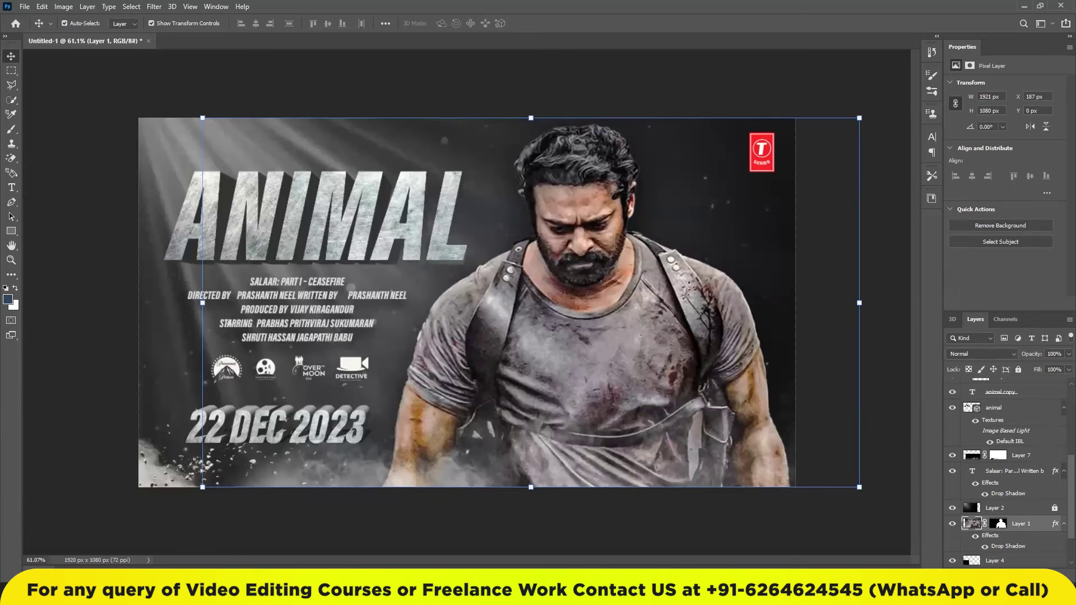
key(ctrl+shift+alt+n)
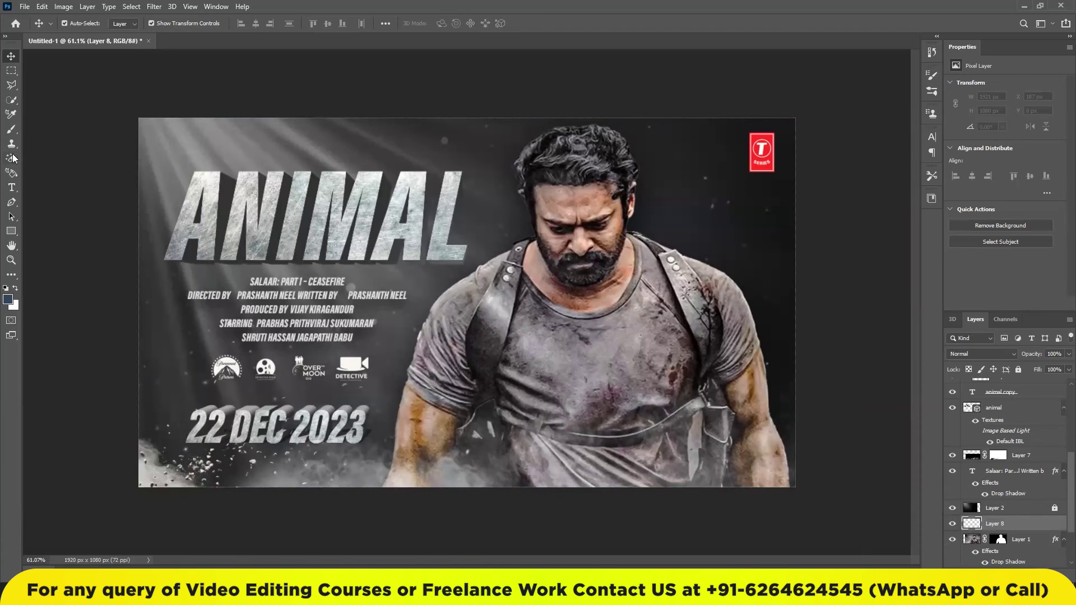
click(11, 129)
click(9, 301)
drag(485, 440, 347, 487)
click(639, 332)
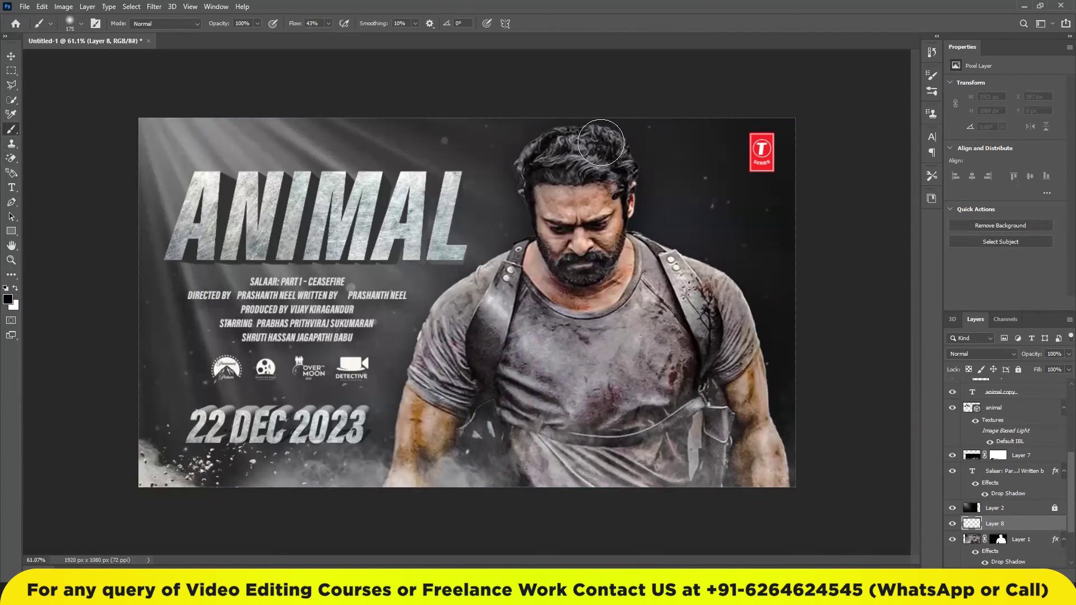
Paint 300 px black shadow over the actor's hair, shoulder and arm edge, clipped to the actor
key(bracketright)
key(bracketright)
key(bracketright)
mouse_move(627, 143)
mouse_down()
mouse_move(672, 268)
mouse_move(754, 325)
mouse_move(816, 457)
mouse_up()
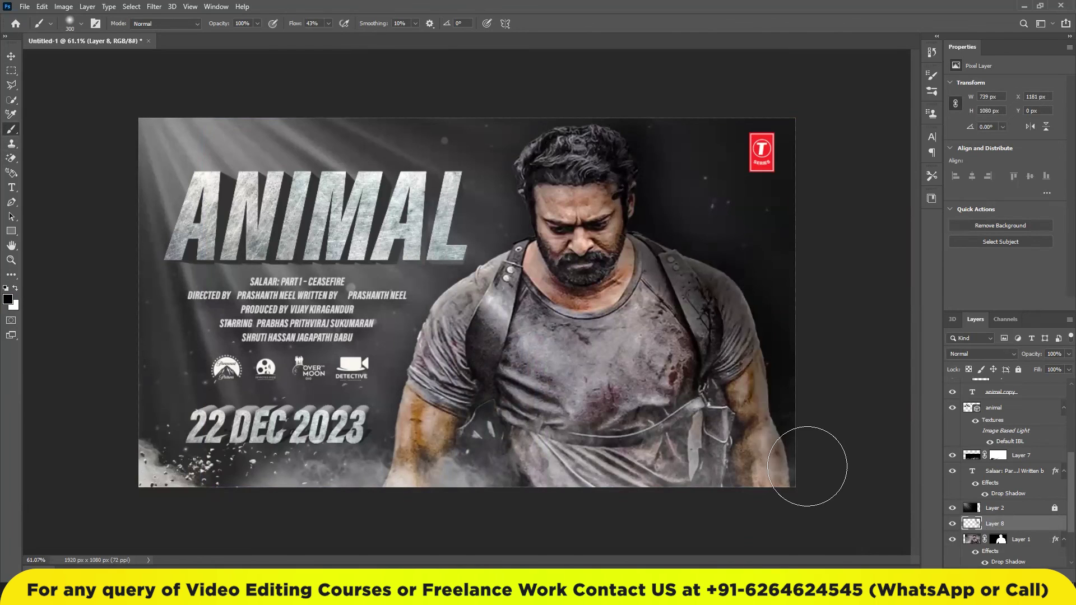
mouse_move(749, 391)
mouse_down()
mouse_move(751, 307)
mouse_move(775, 312)
mouse_move(804, 355)
mouse_move(816, 461)
mouse_move(808, 392)
mouse_move(774, 336)
mouse_up()
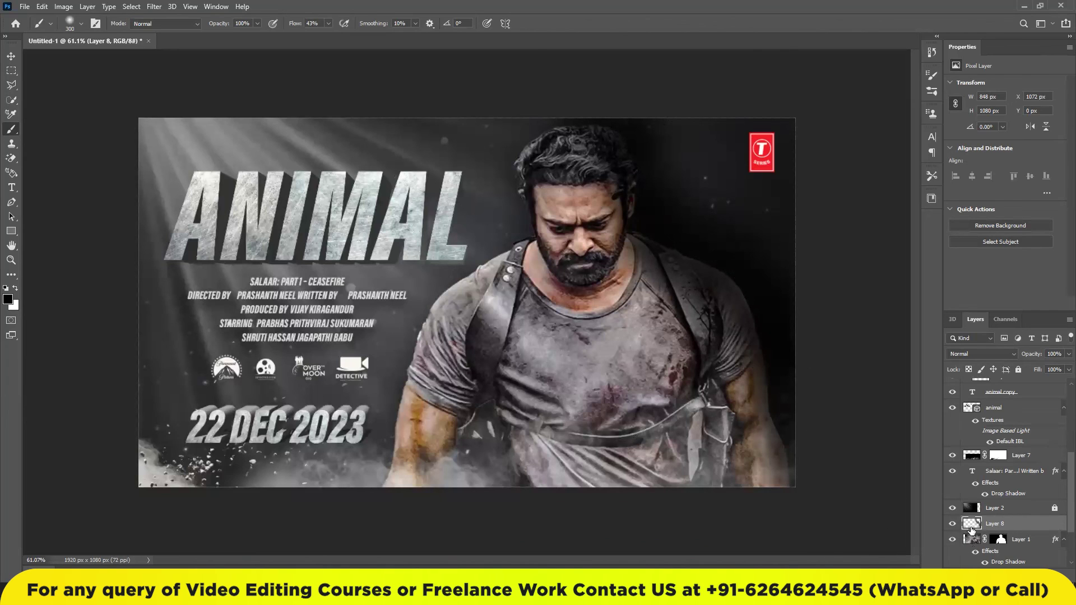
drag(975, 530, 976, 527)
alt+click(978, 530)
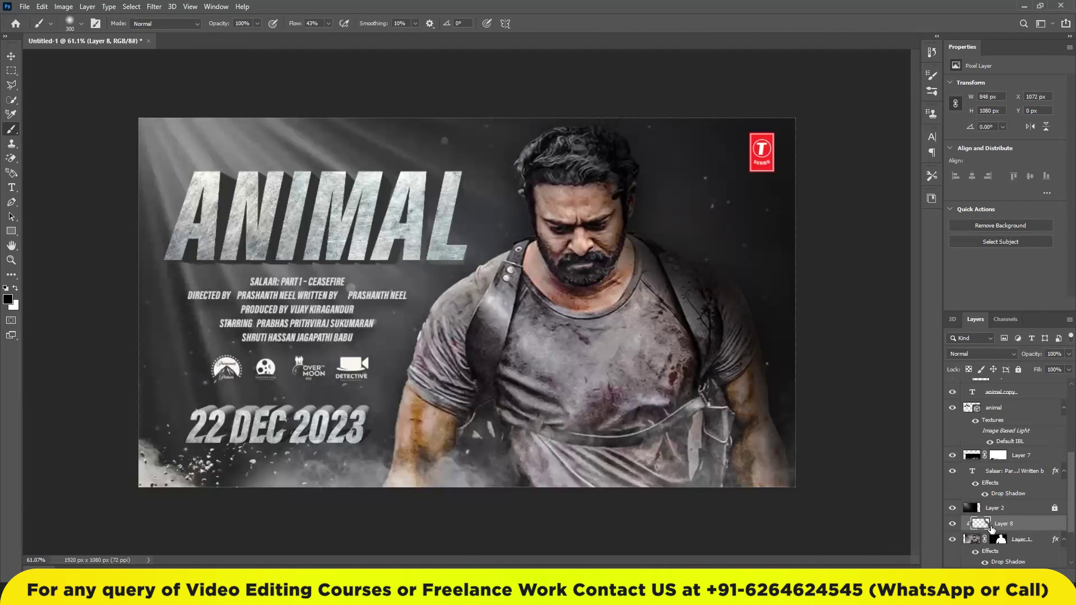
click(1015, 354)
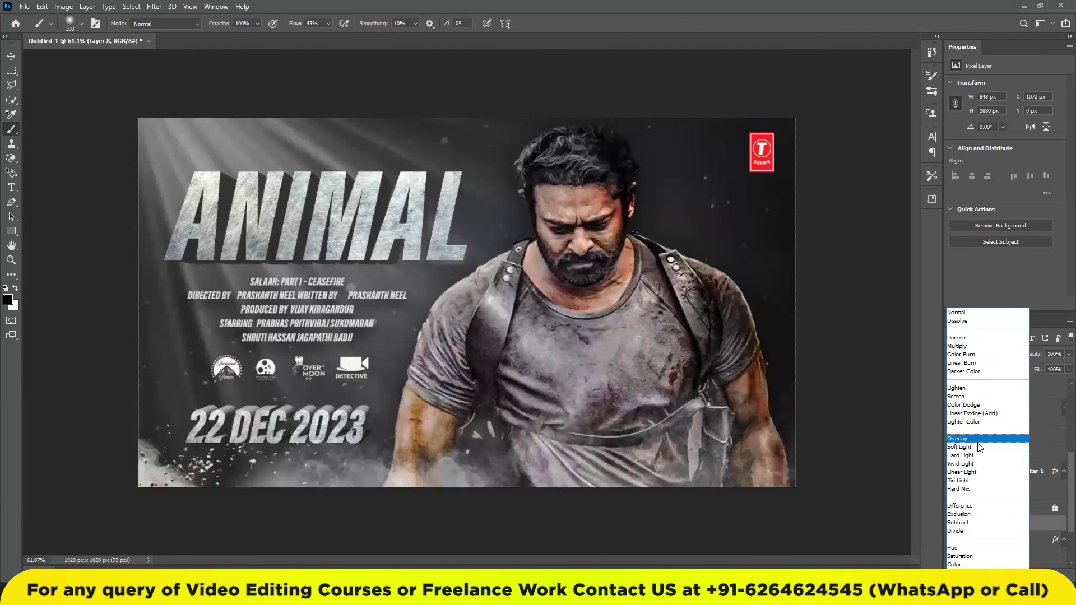